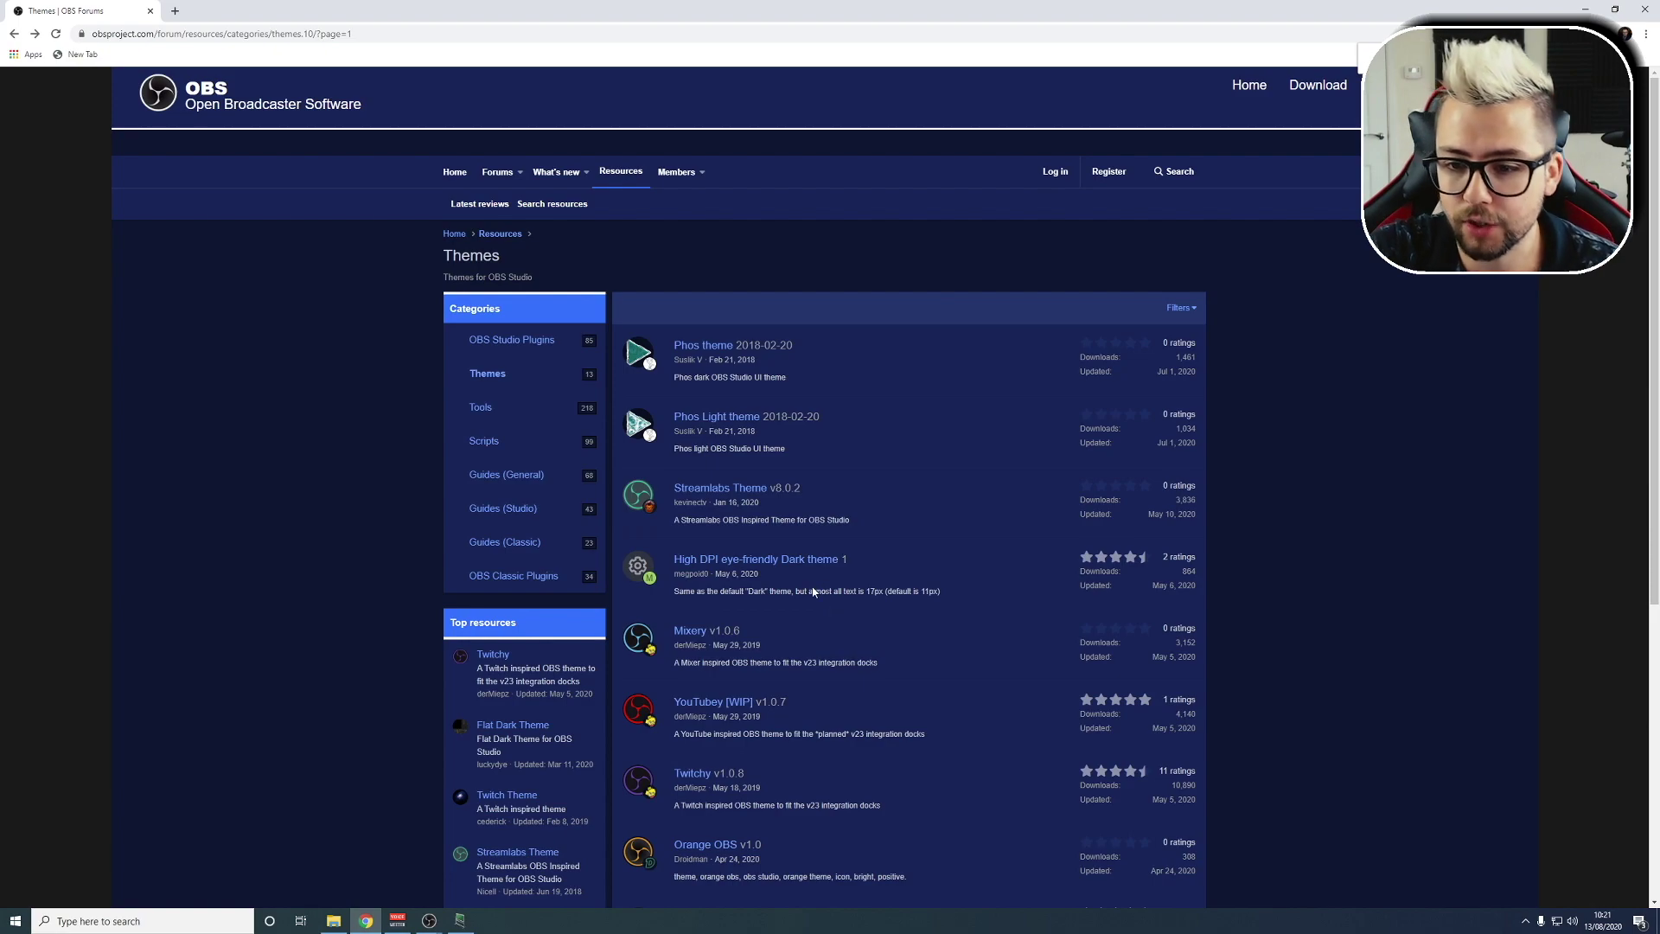
- Find the Twitchy v1.0.8 theme on the OBS Forums and browse its resource page
{"action": "scroll", "coordinate": [793, 655], "scroll_direction": "down", "scroll_amount": 5}
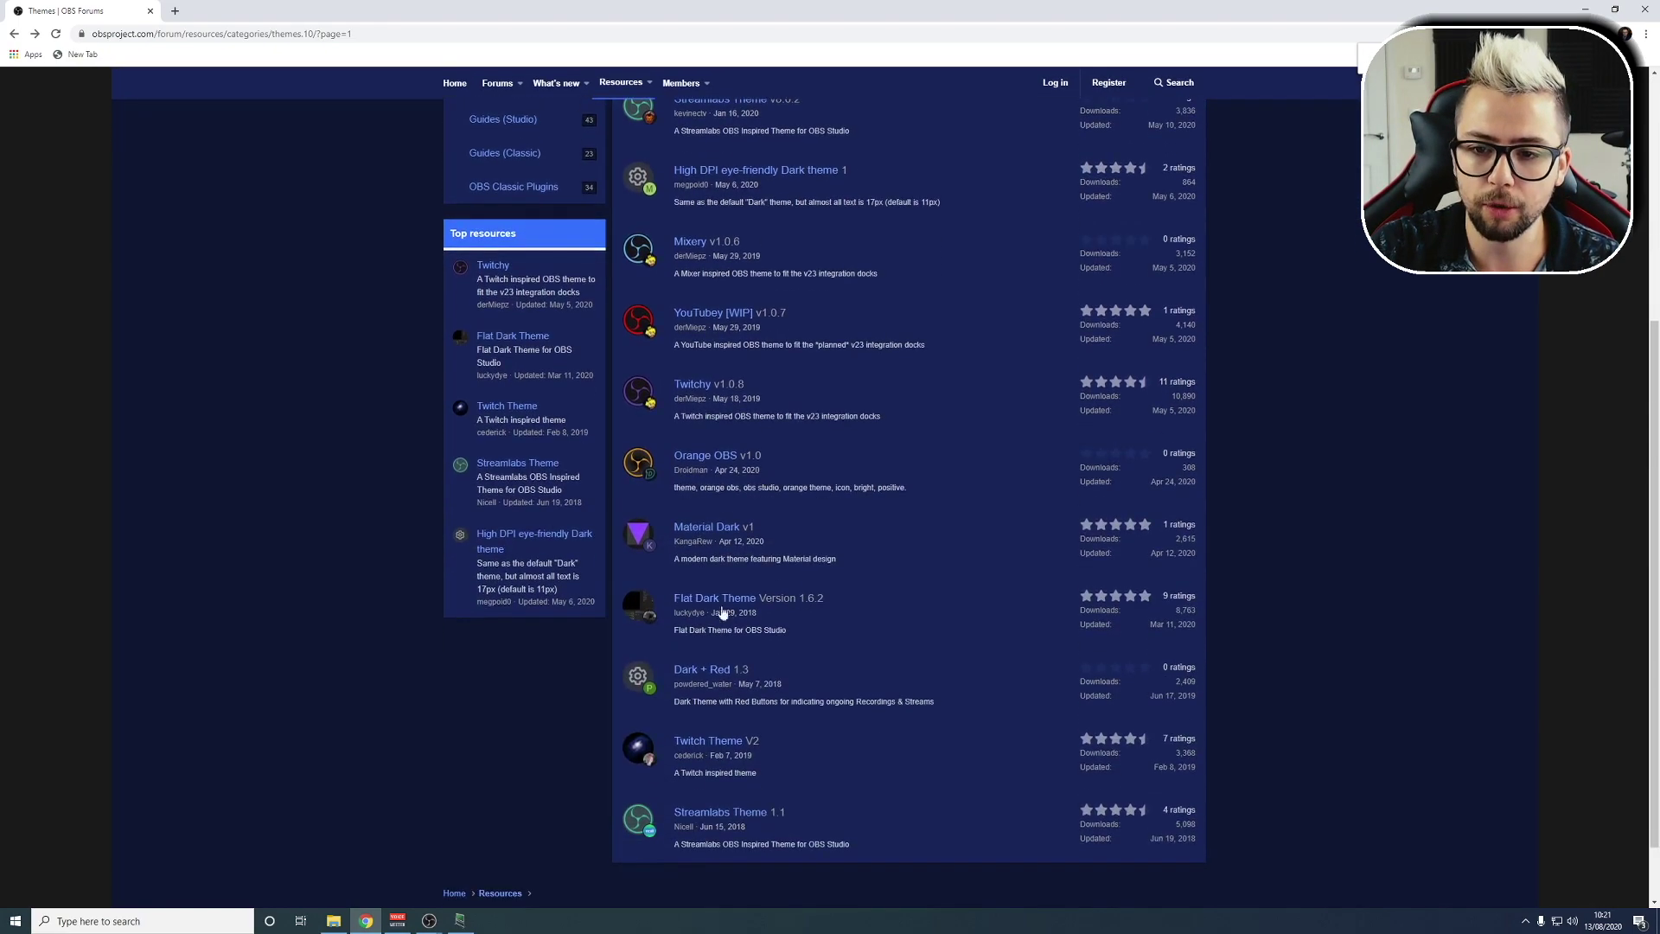
{"action": "scroll", "coordinate": [705, 745], "scroll_direction": "up", "scroll_amount": 4}
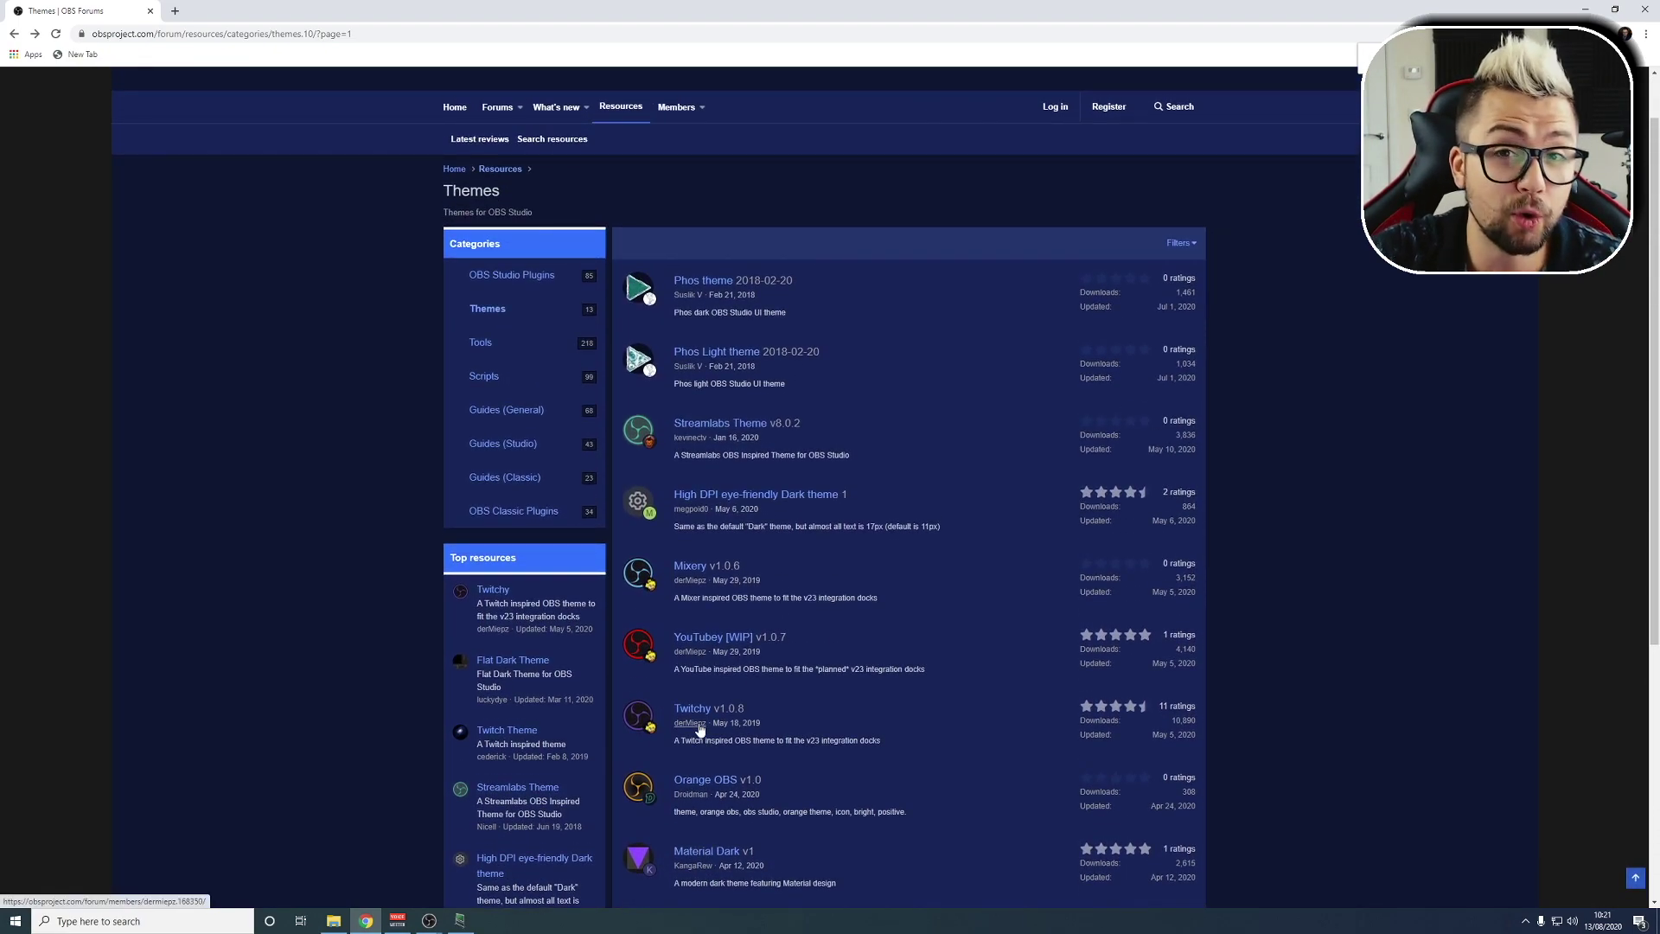
{"action": "scroll", "coordinate": [753, 741], "scroll_direction": "down", "scroll_amount": 1}
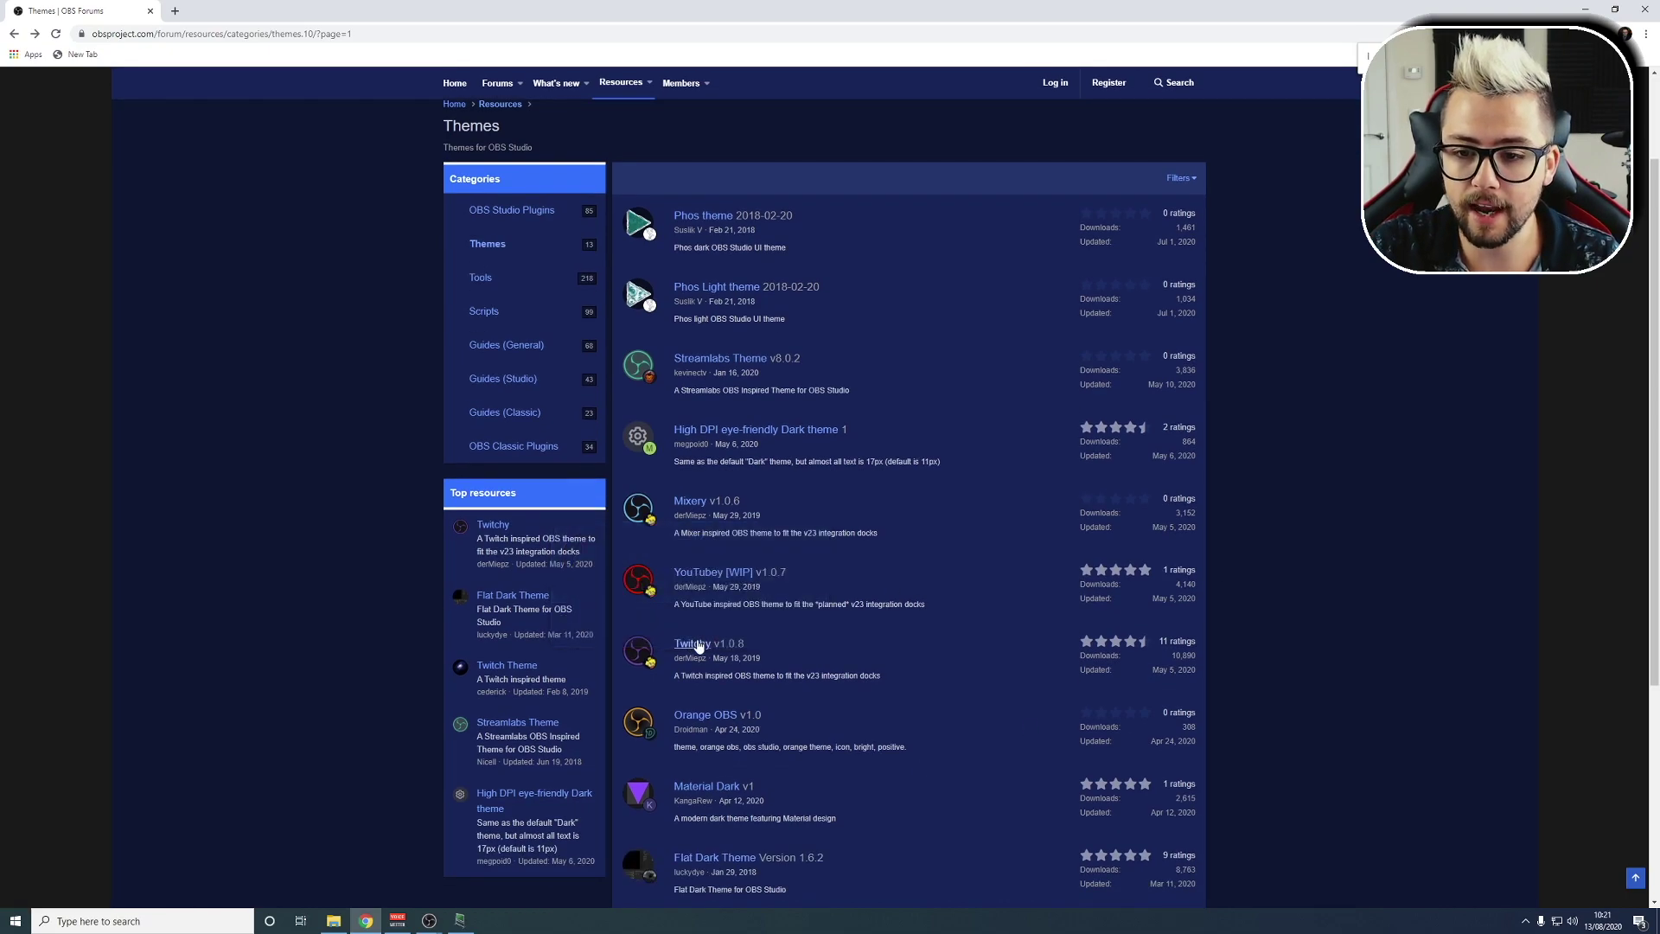
{"action": "left_click", "coordinate": [693, 644]}
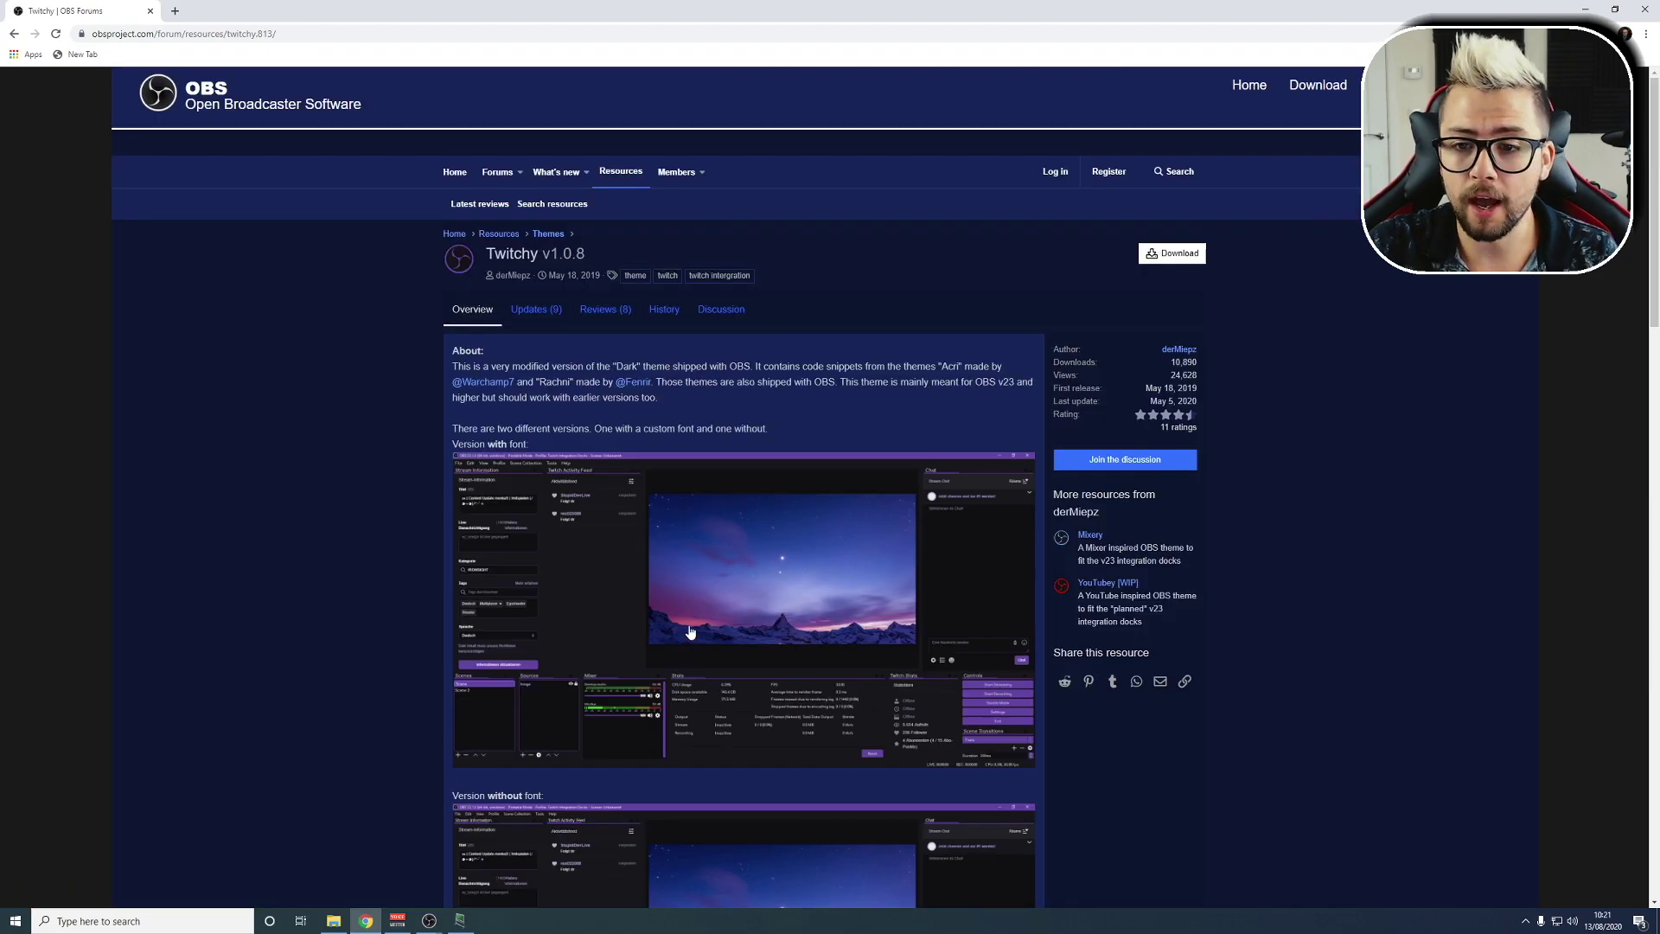
{"action": "scroll", "coordinate": [699, 616], "scroll_direction": "down", "scroll_amount": 6}
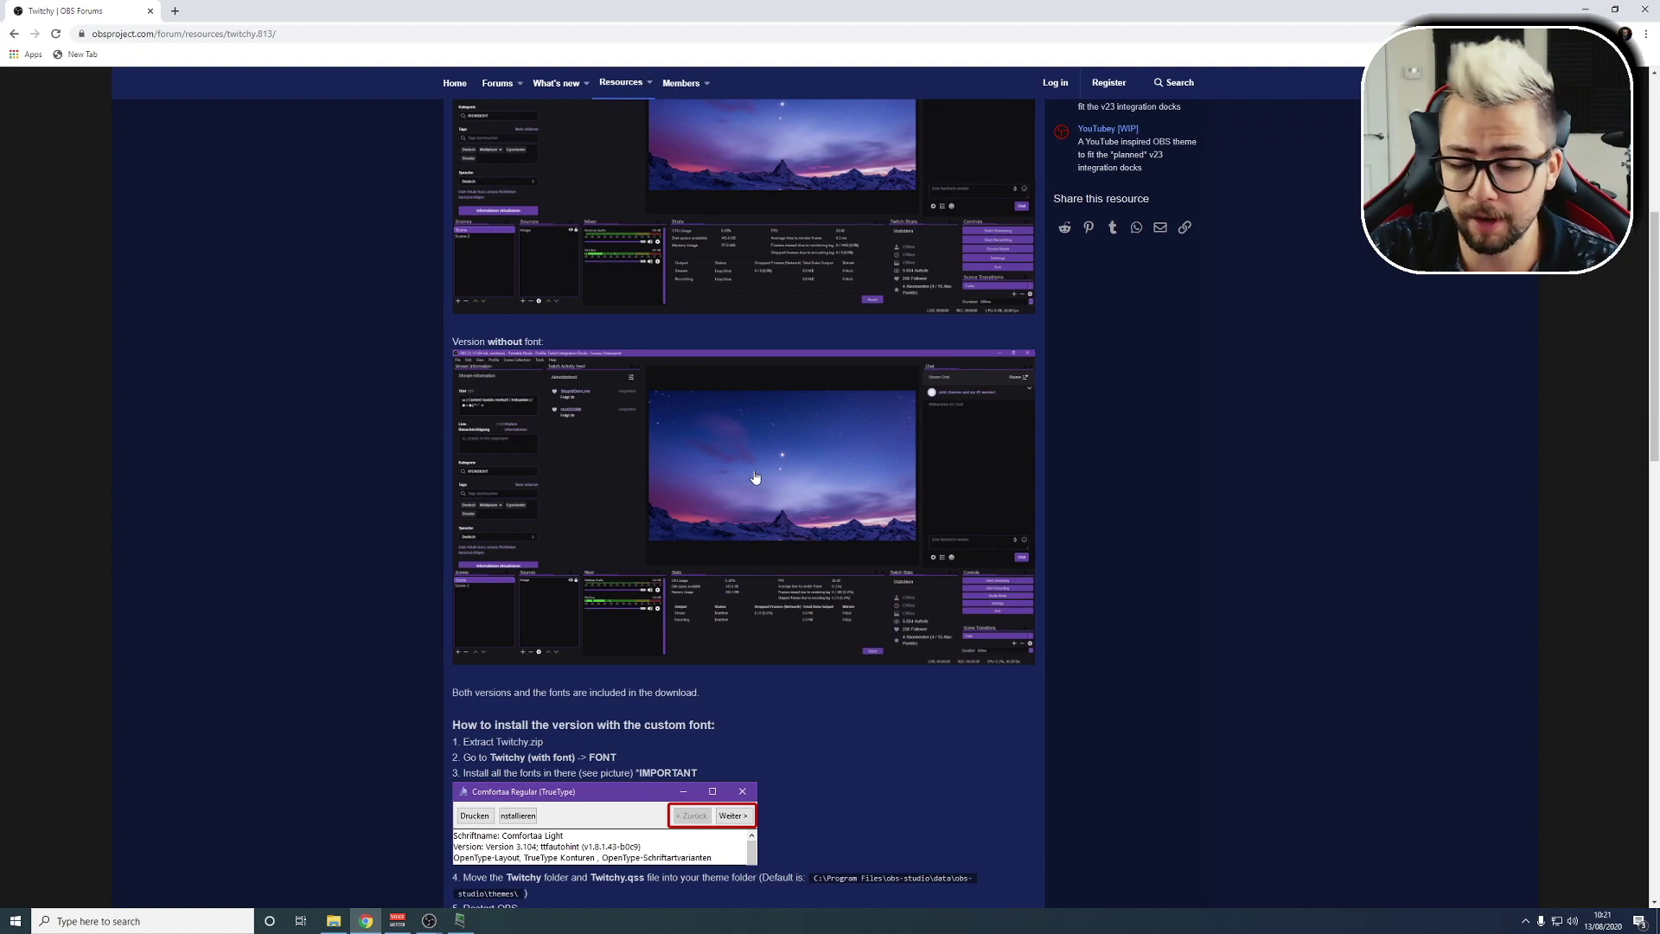
{"action": "scroll", "coordinate": [822, 493], "scroll_direction": "up", "scroll_amount": 4}
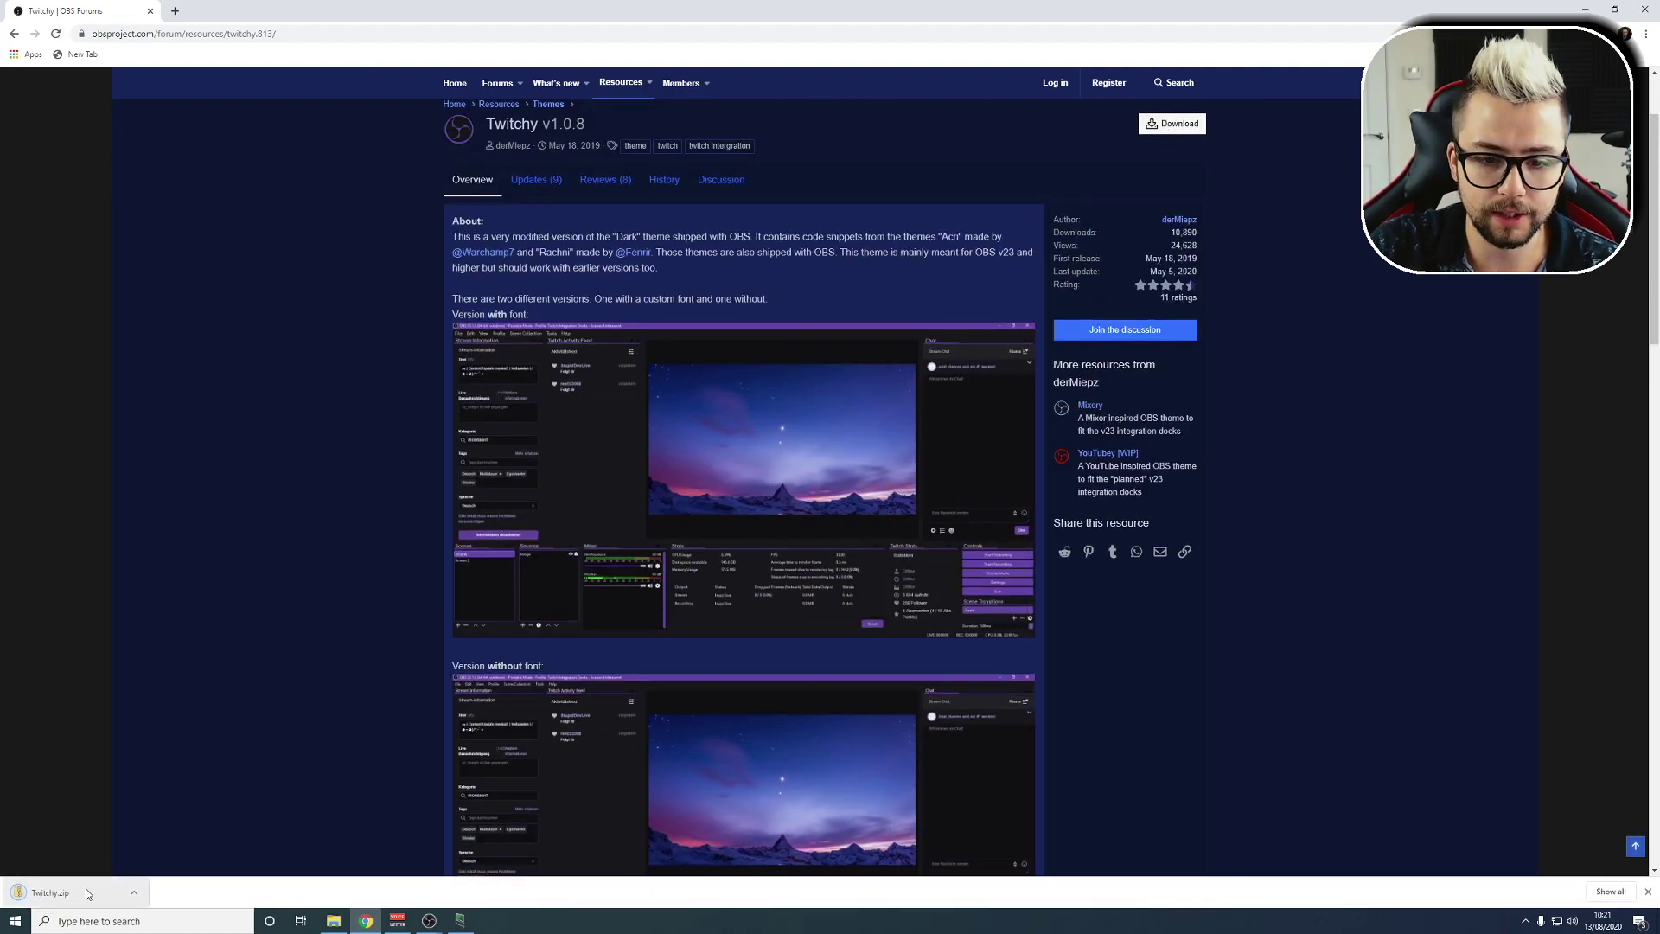
- Open Twitchy.zip, go into its FONT folder and preview the Comfortaa font
{"action": "left_click", "coordinate": [74, 898]}
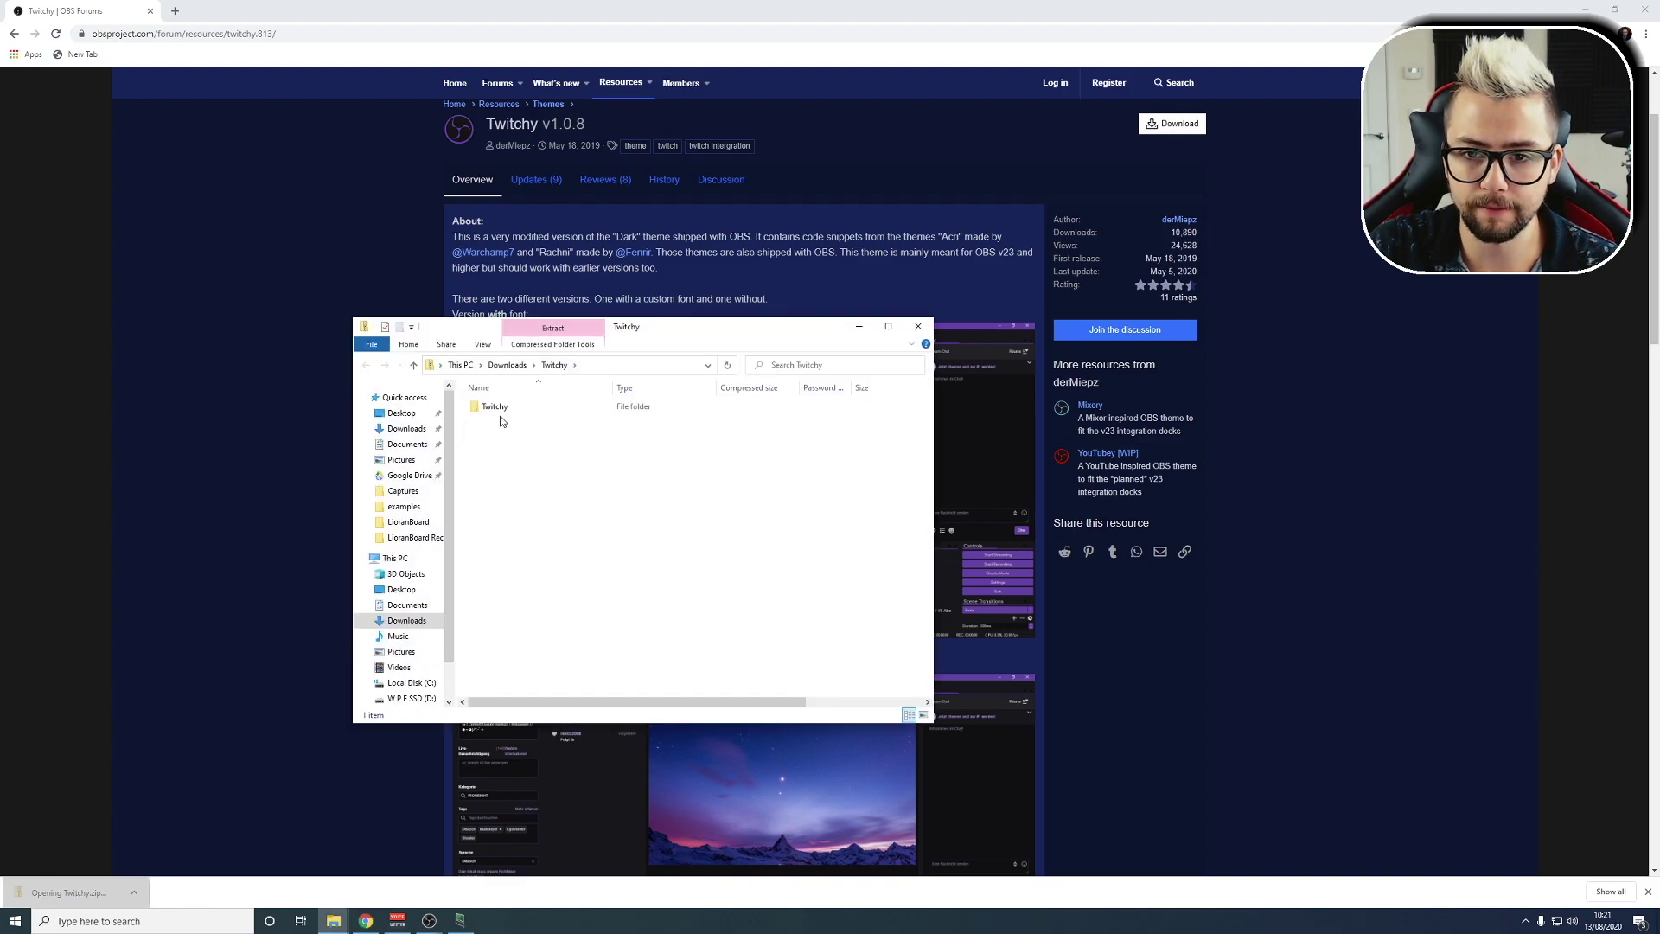
{"action": "double_click", "coordinate": [498, 410]}
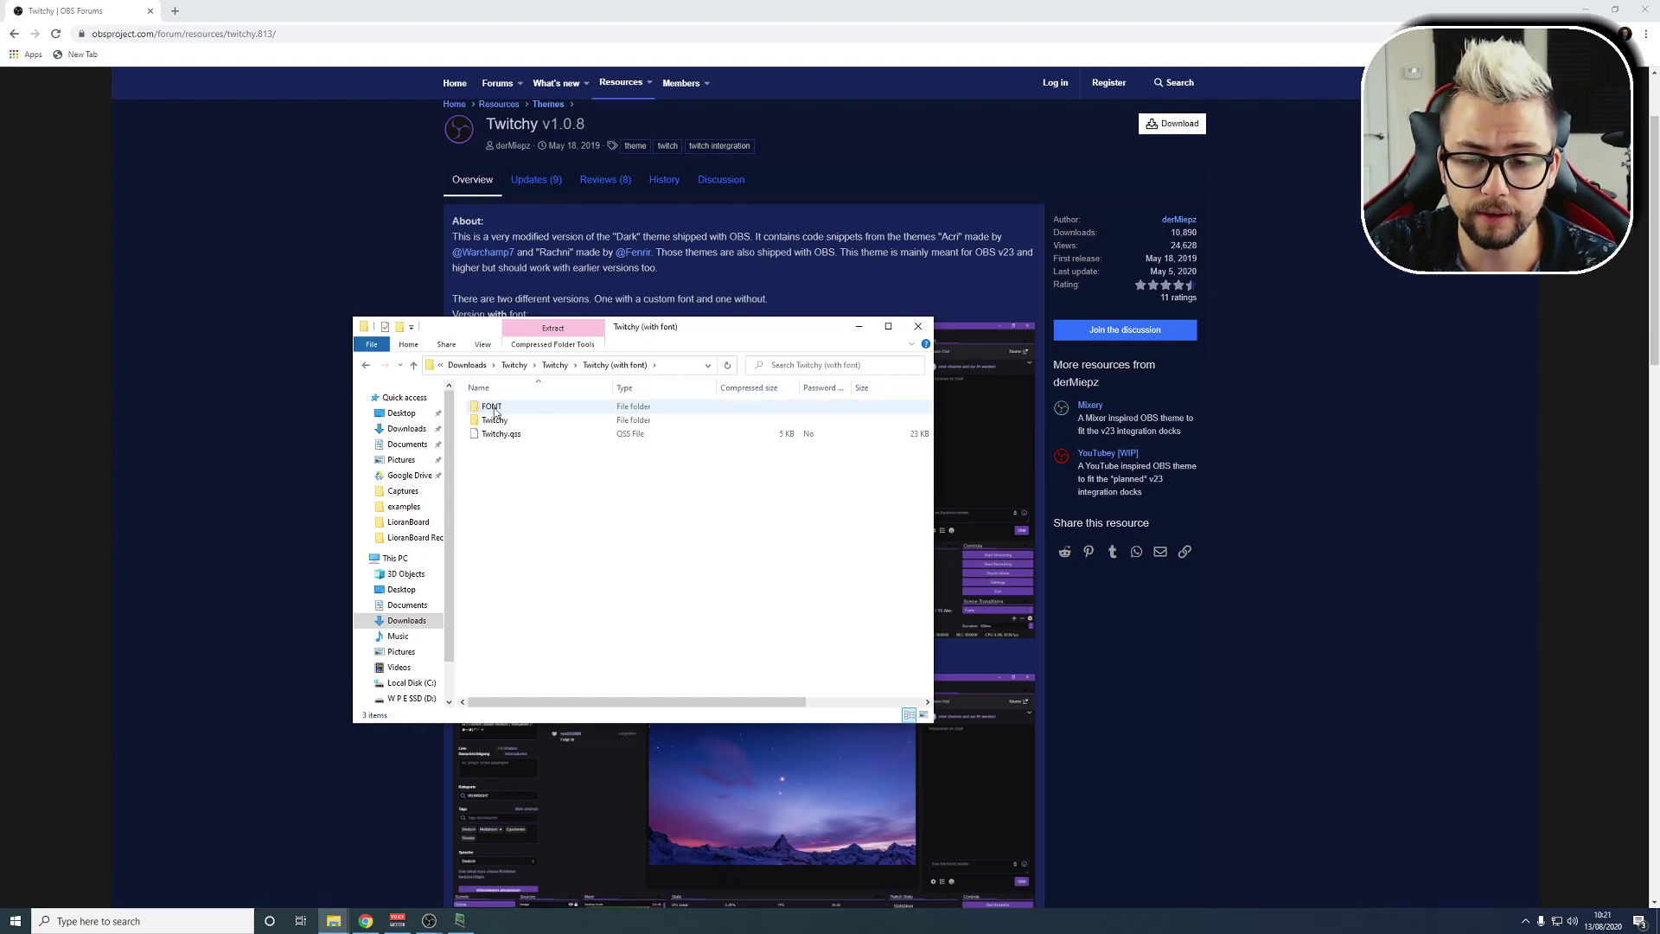
{"action": "double_click", "coordinate": [494, 406]}
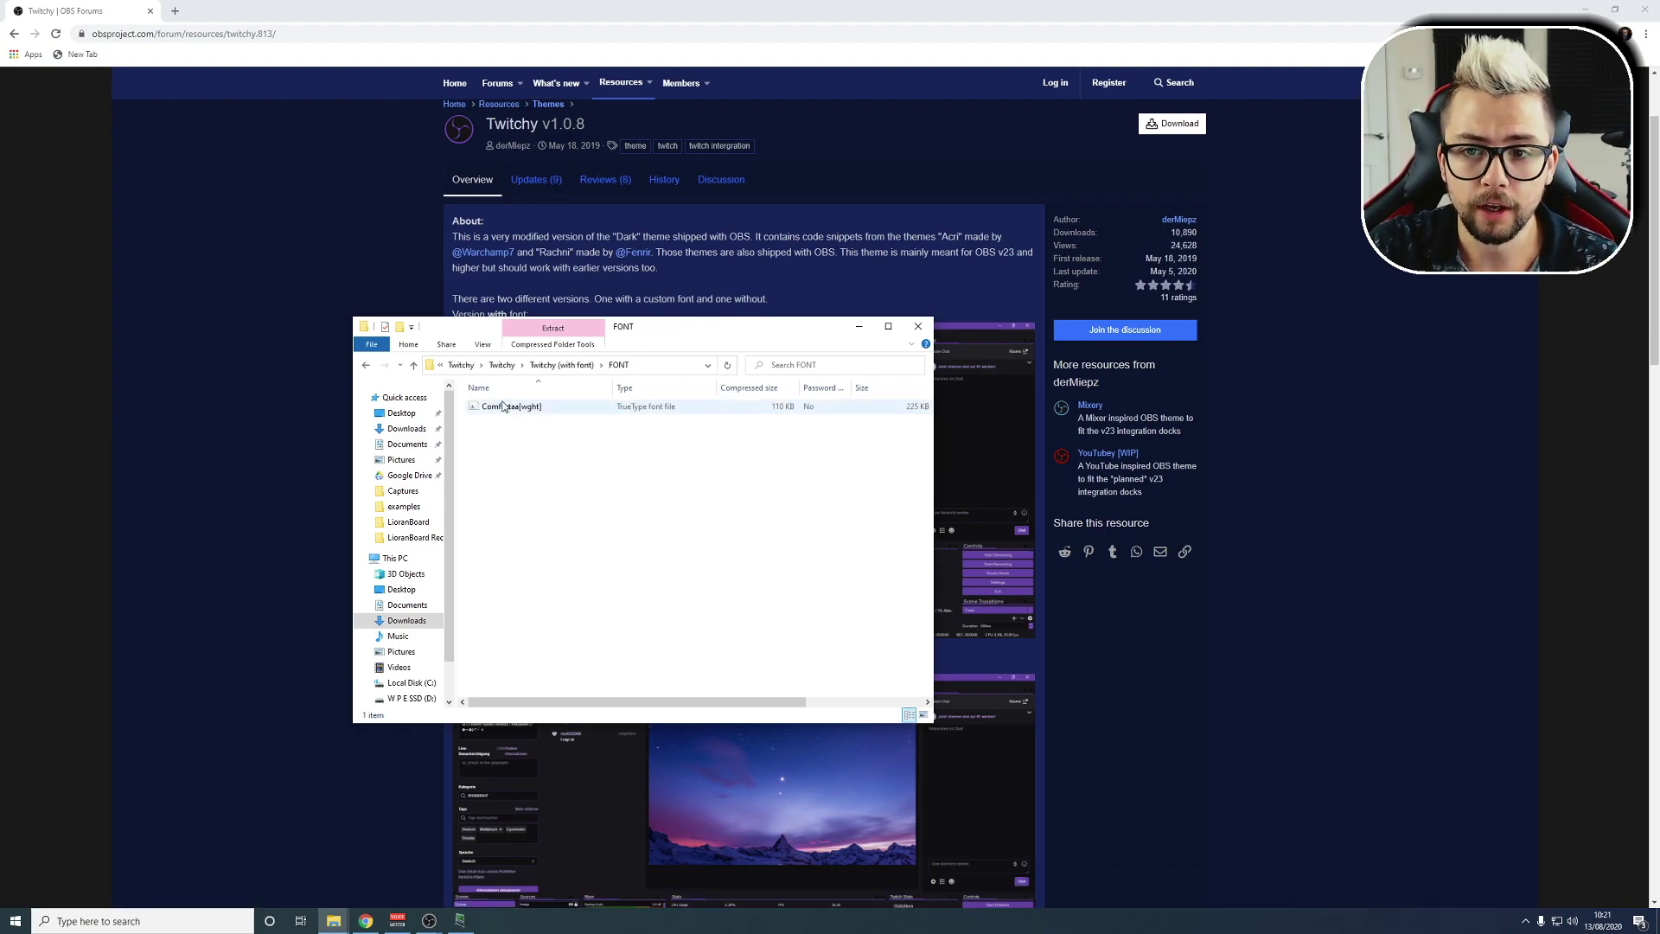
{"action": "double_click", "coordinate": [506, 406]}
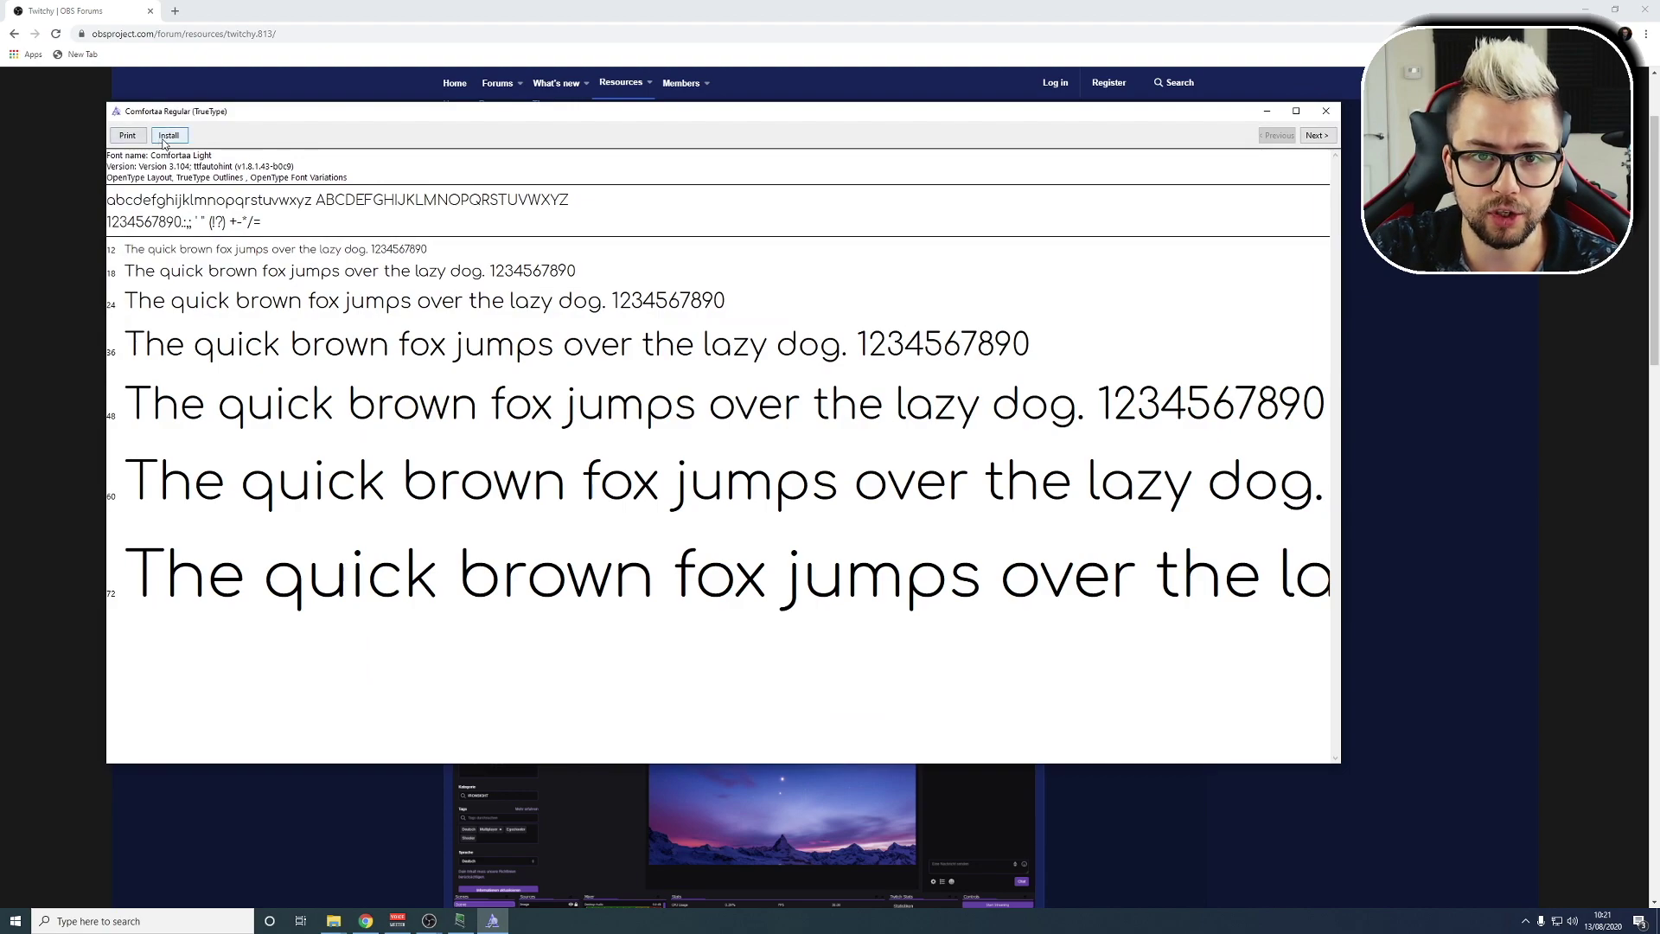
{"action": "left_click", "coordinate": [1329, 111]}
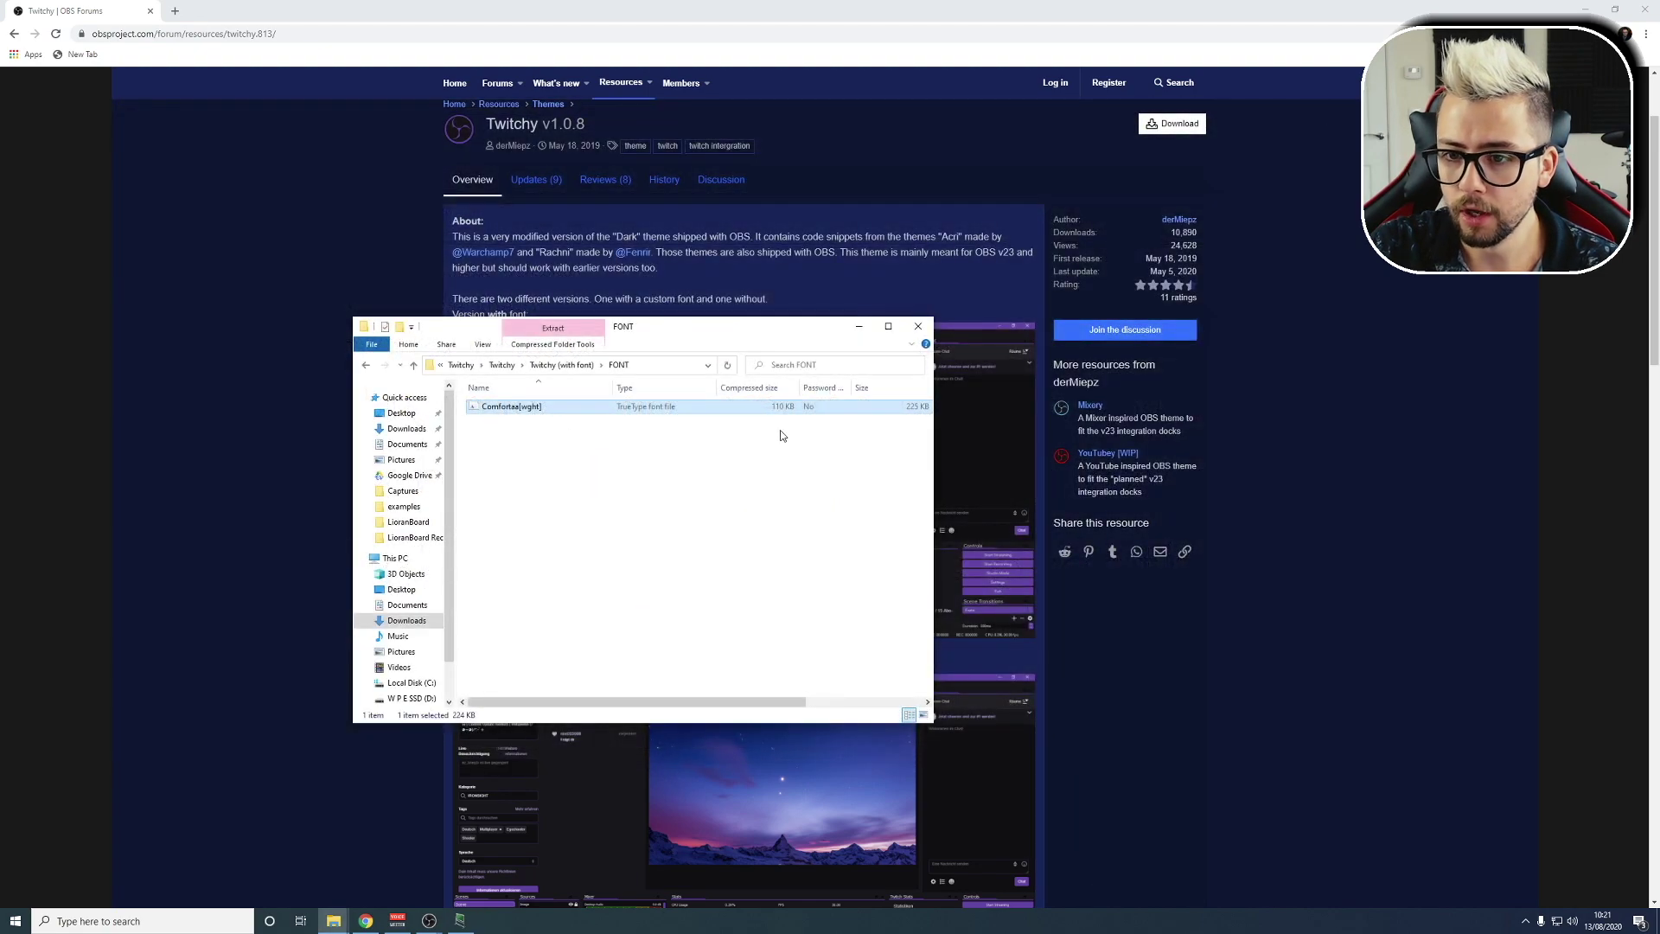
- Back in the Twitchy (with font) folder, select the Twitchy folder and Twitchy.qss
{"action": "left_click", "coordinate": [366, 368]}
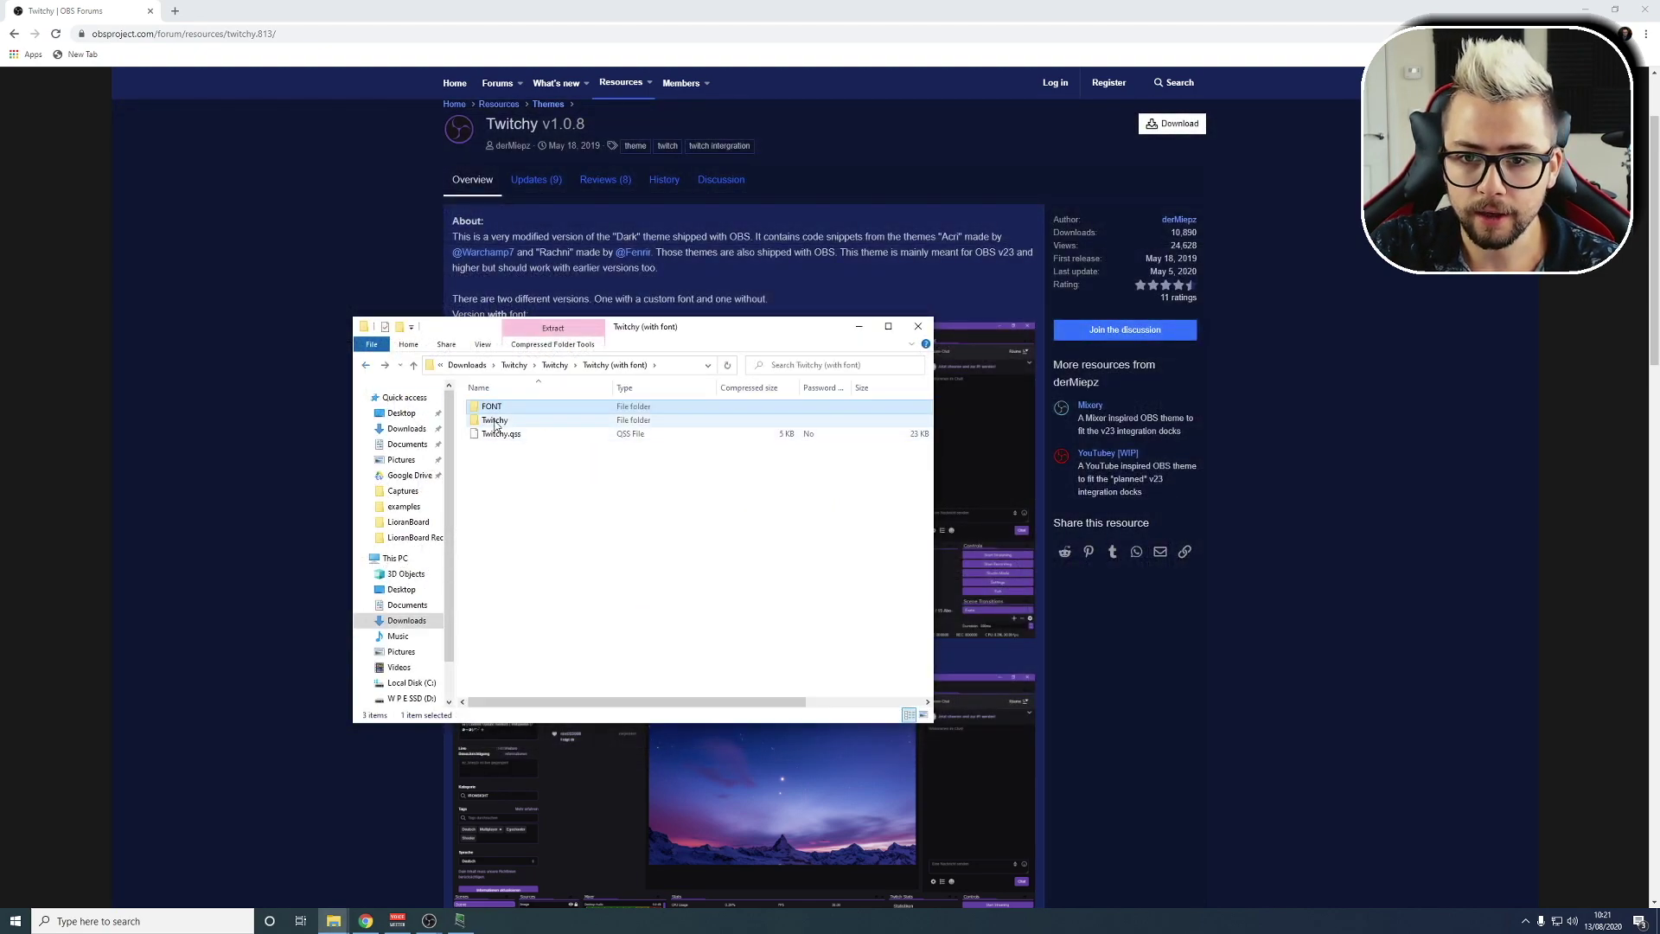
{"action": "left_click_drag", "start_coordinate": [533, 474], "coordinate": [525, 431]}
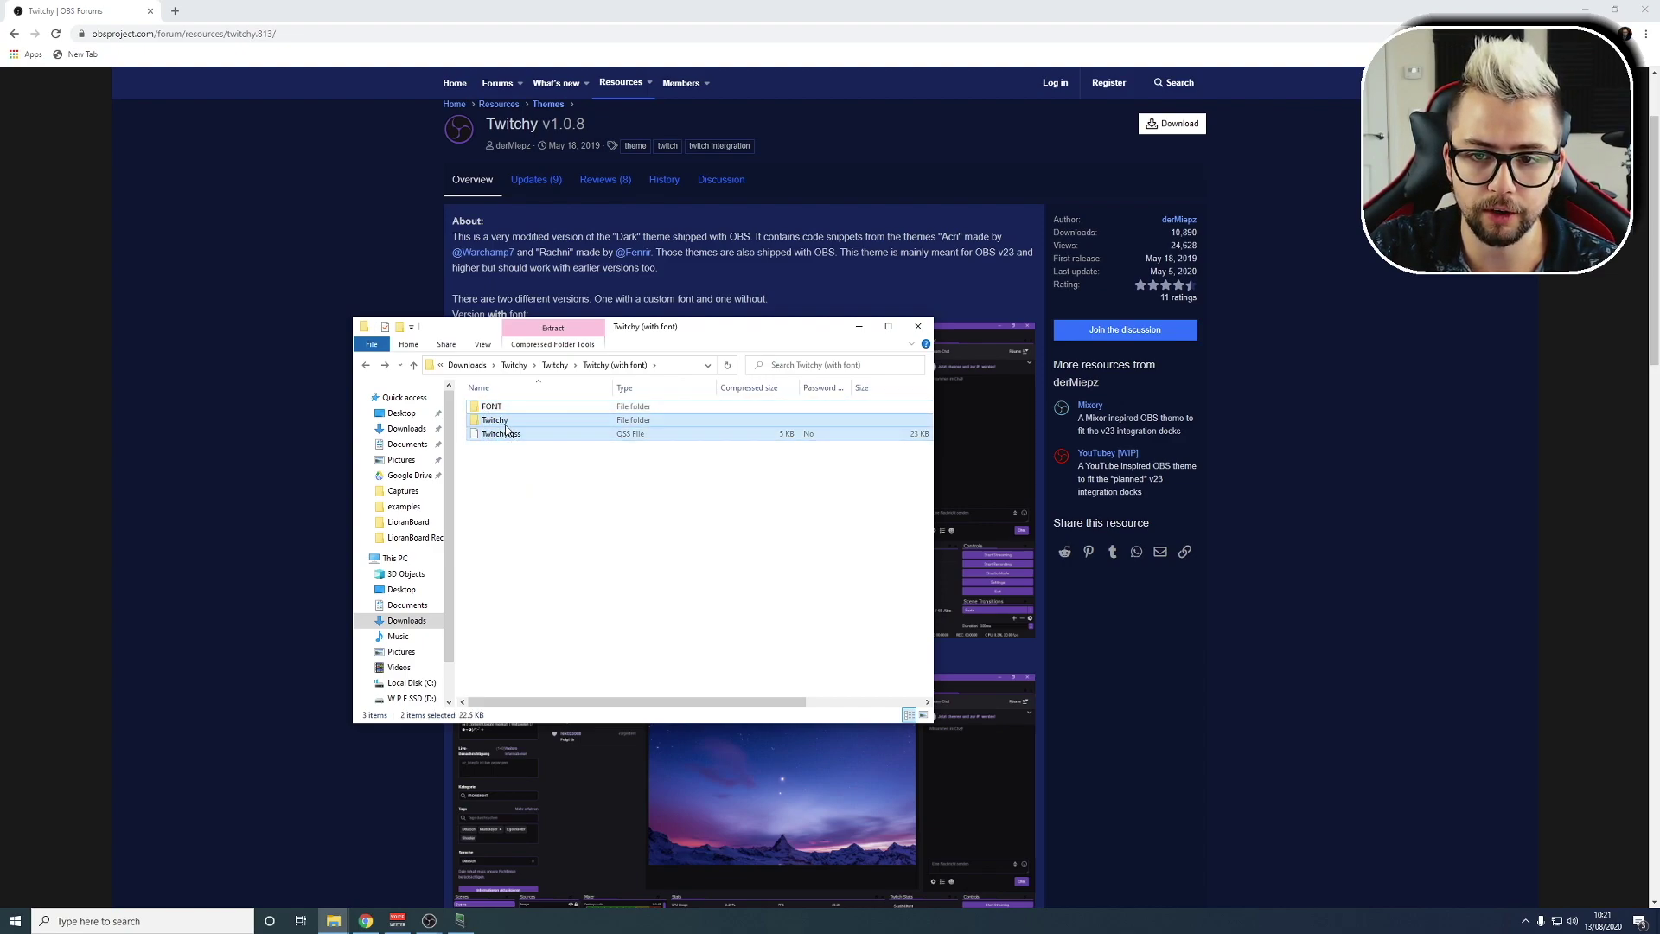
{"action": "right_click", "coordinate": [514, 433]}
- Copy Twitchy and Twitchy.qss into C:\Program Files\obs-studio\data\obs-studio\themes
{"action": "left_click", "coordinate": [536, 481]}
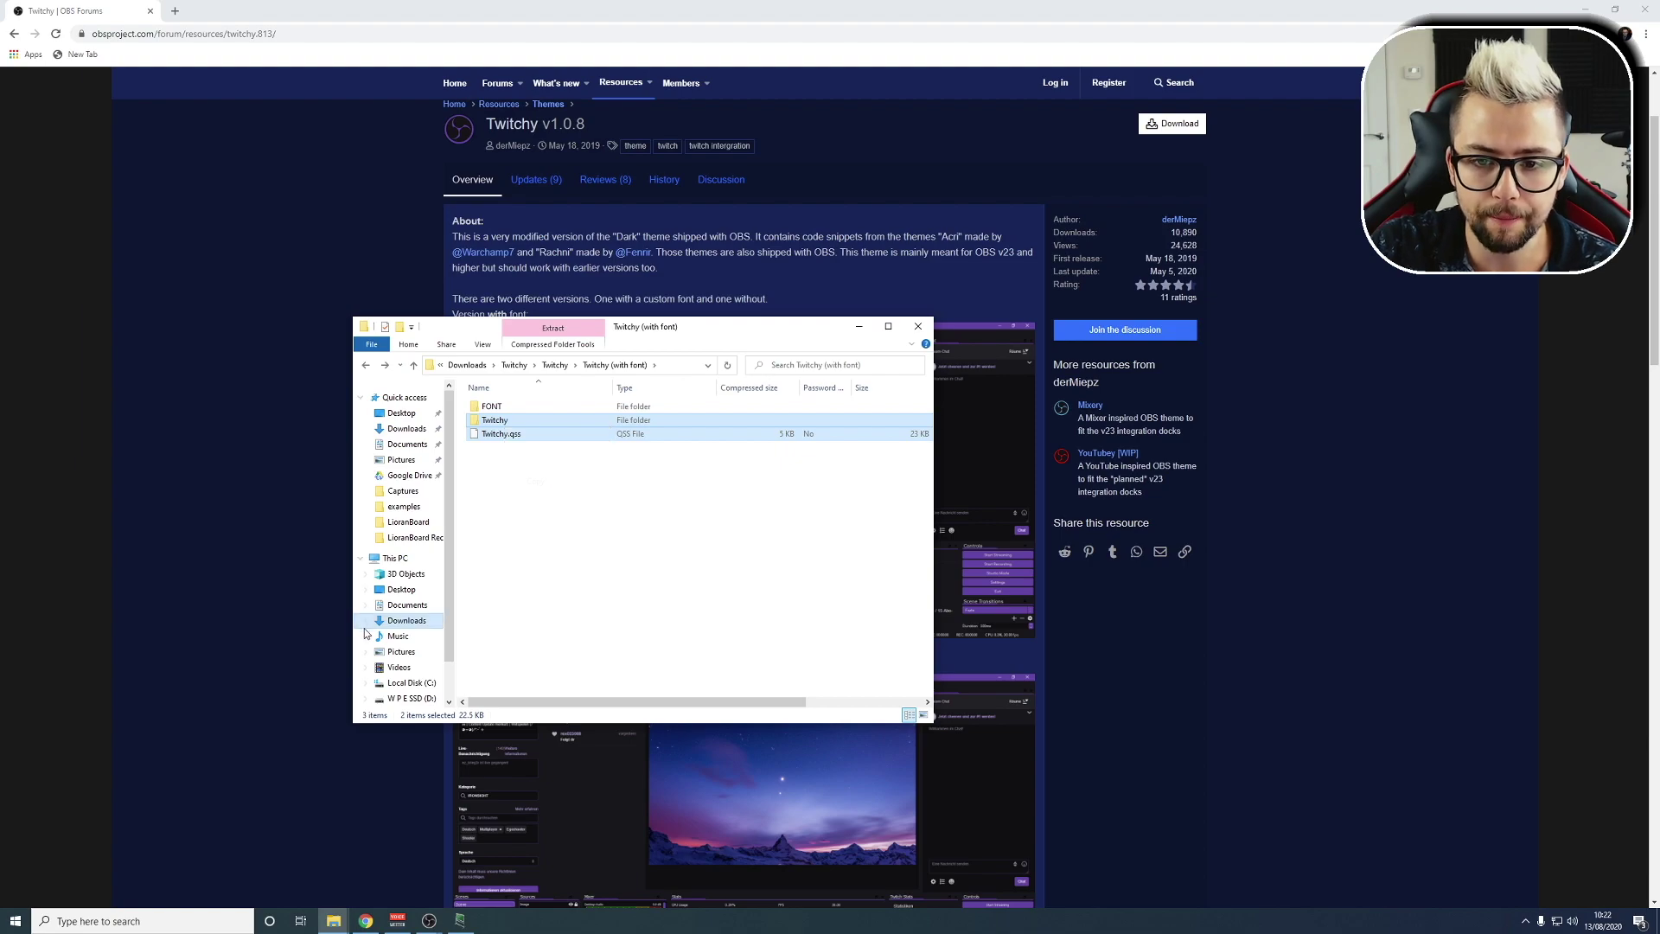
{"action": "left_click", "coordinate": [399, 684]}
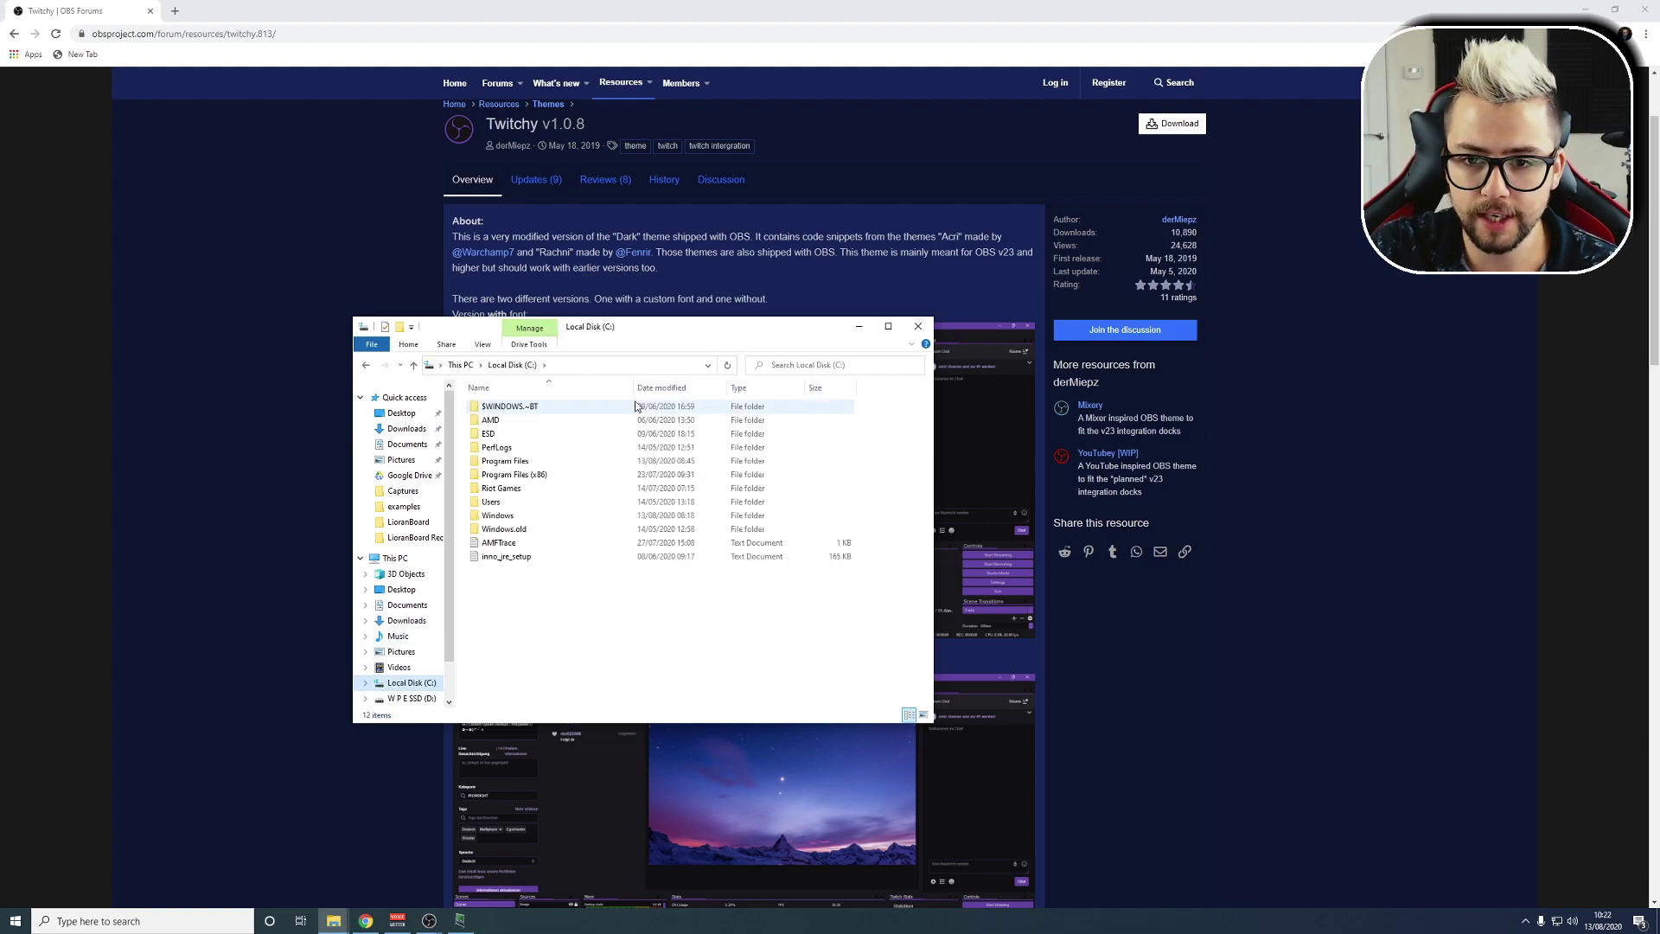
{"action": "double_click", "coordinate": [510, 461]}
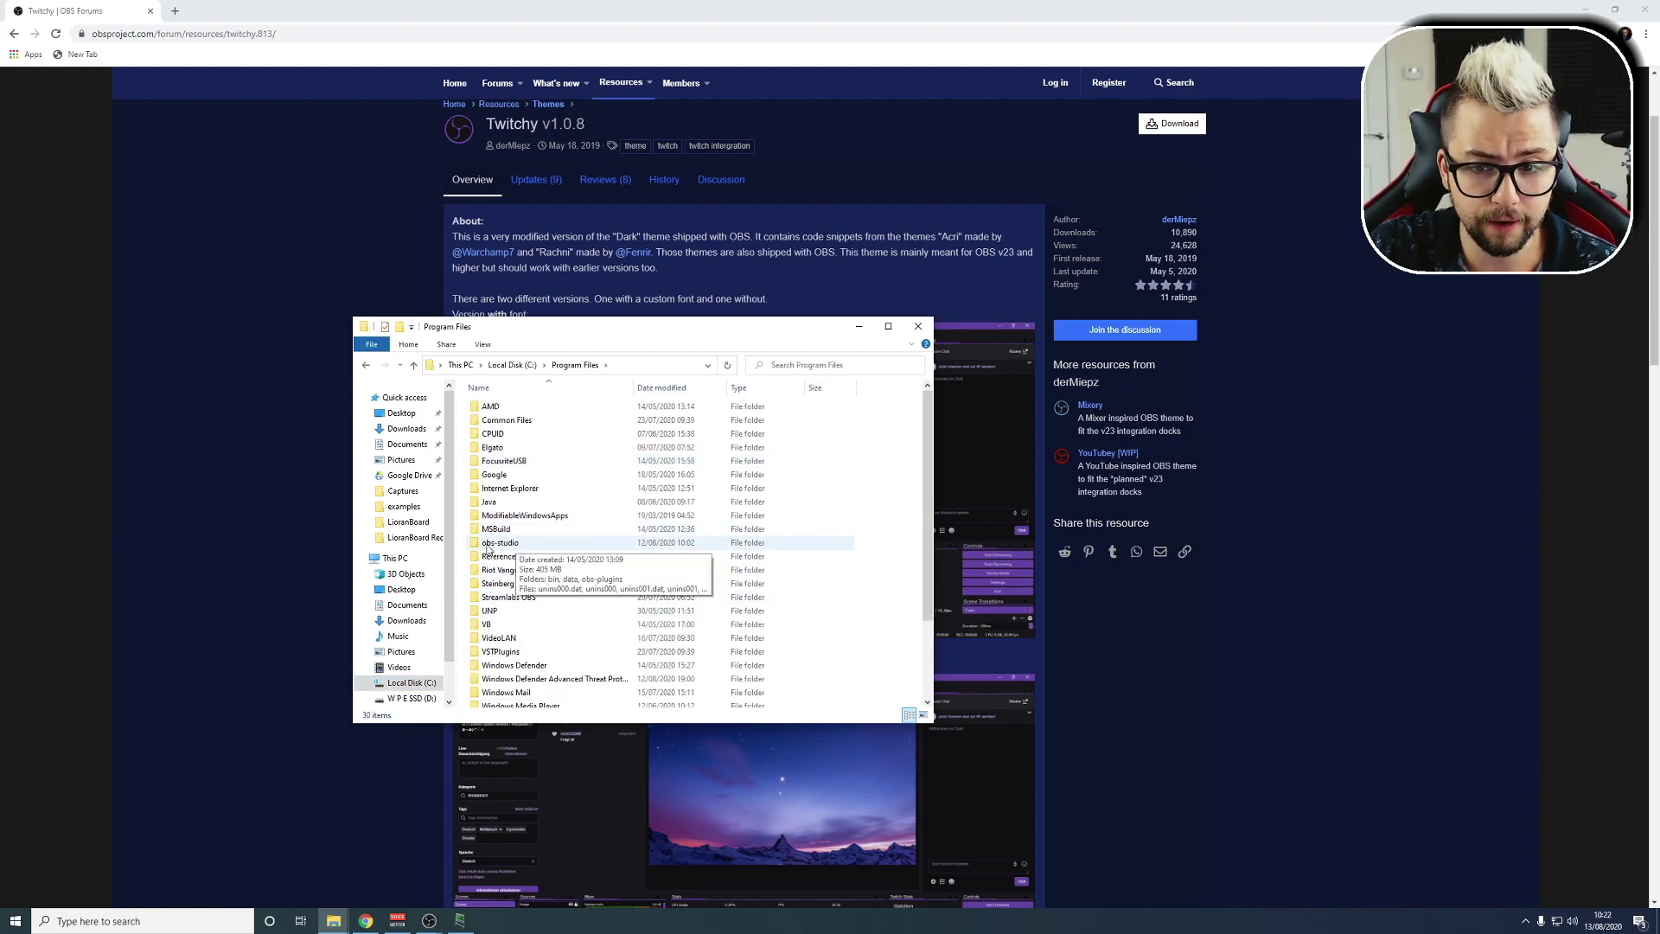
{"action": "double_click", "coordinate": [510, 545]}
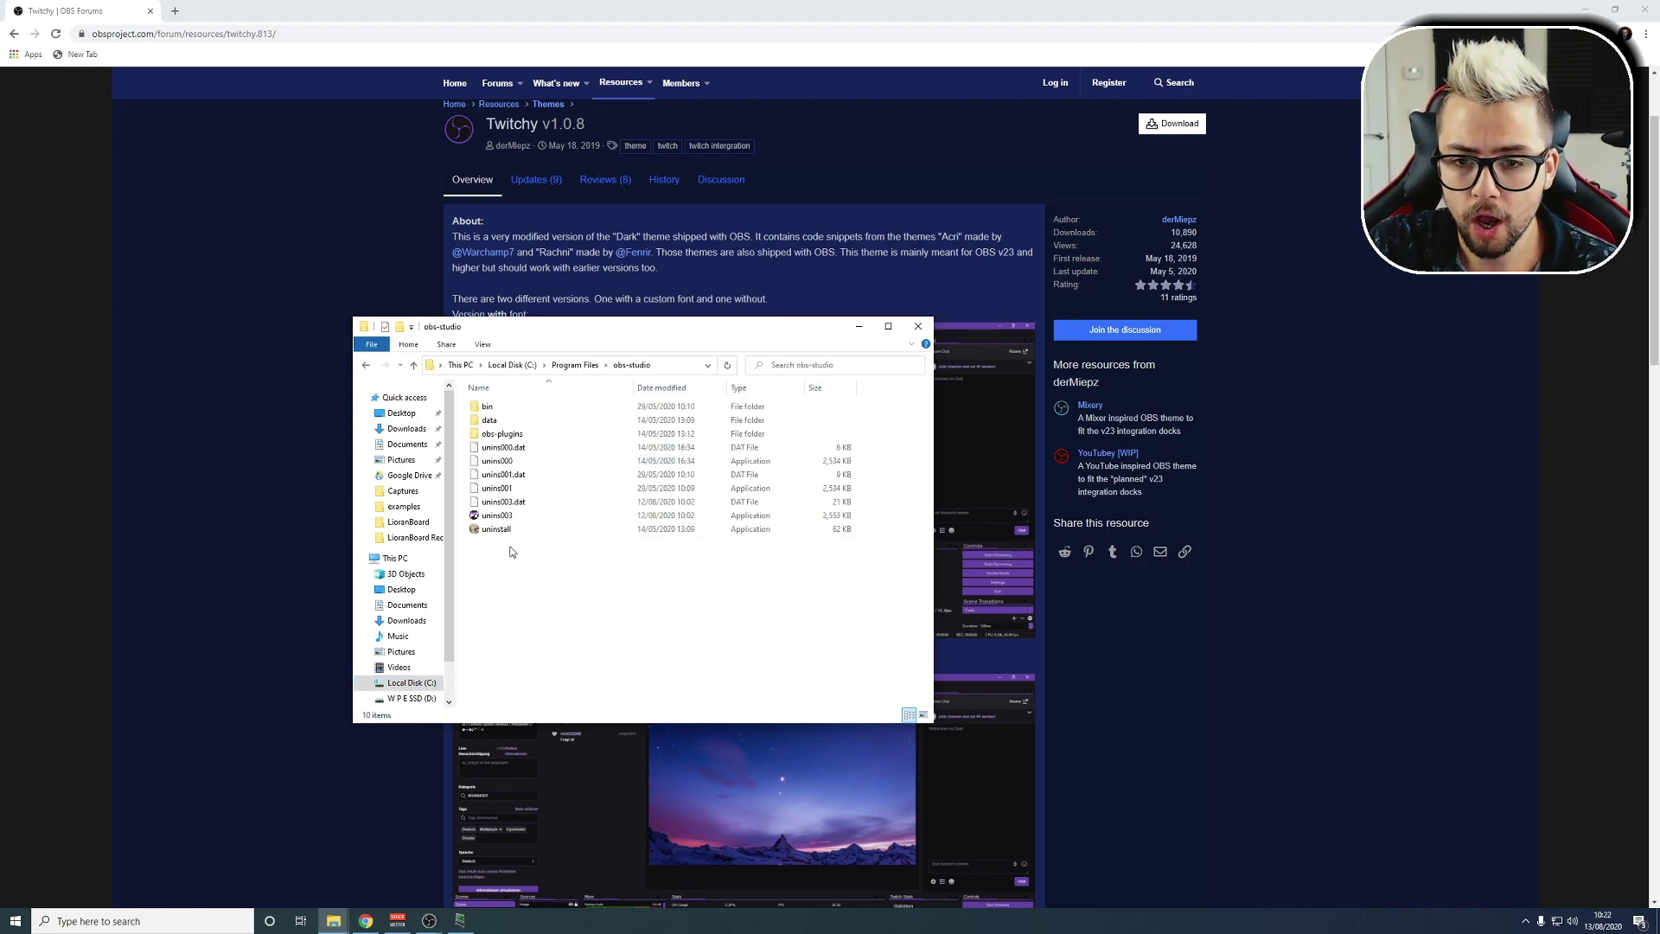
{"action": "double_click", "coordinate": [489, 423]}
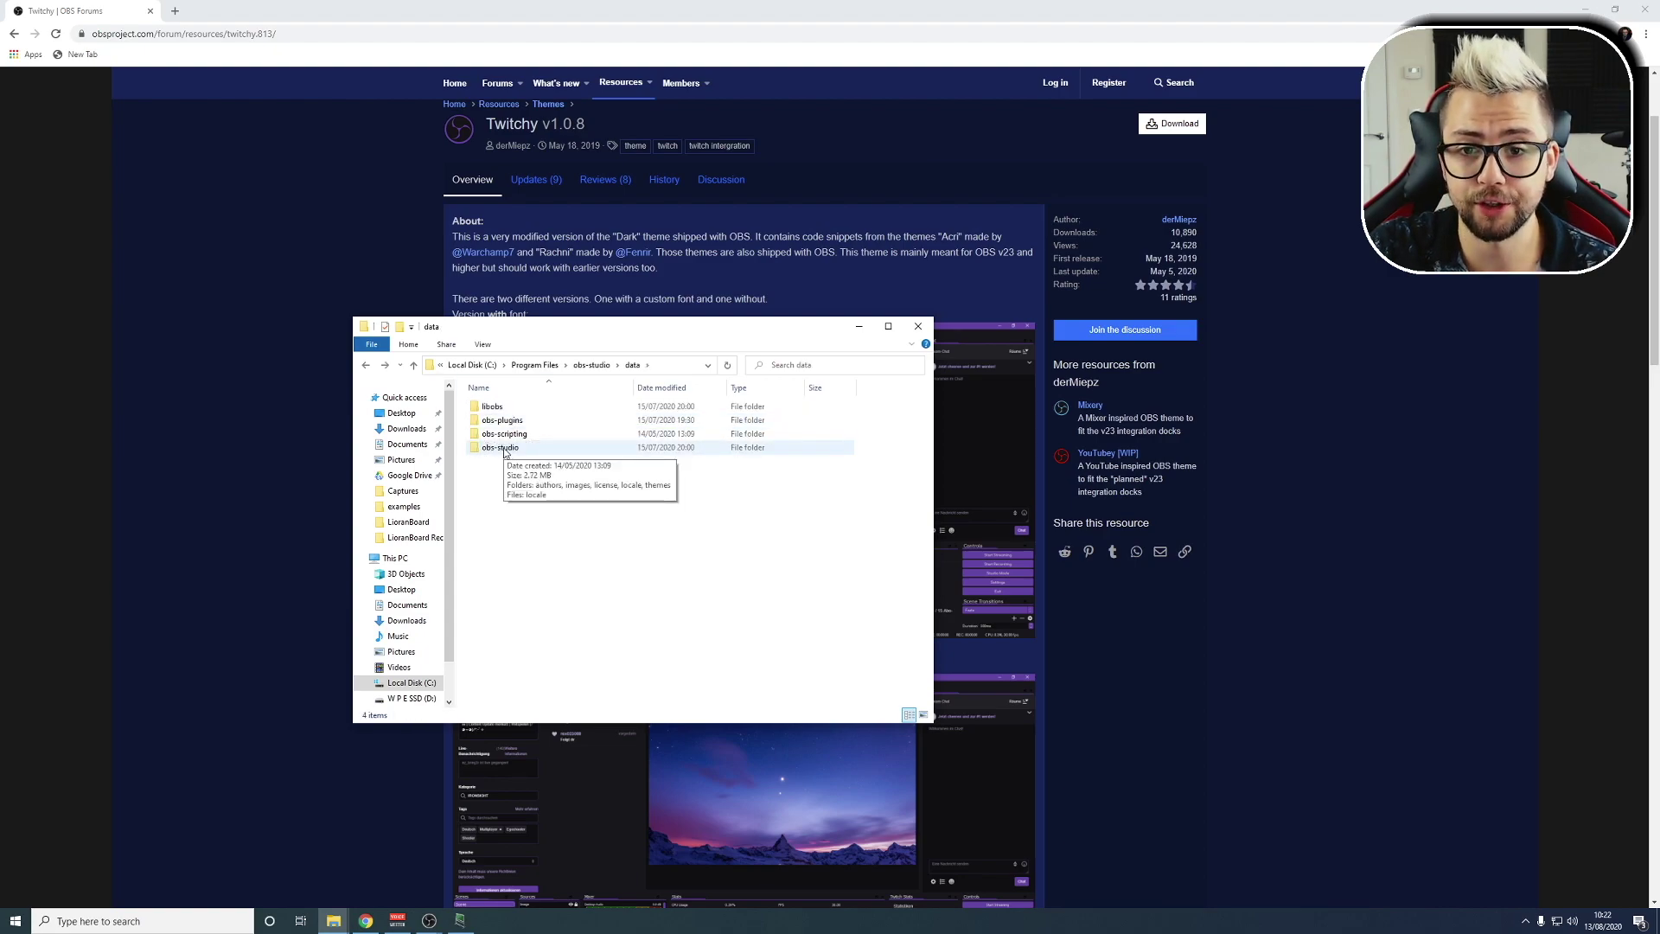
{"action": "double_click", "coordinate": [498, 449]}
{"action": "left_click", "coordinate": [505, 464]}
{"action": "double_click", "coordinate": [505, 463]}
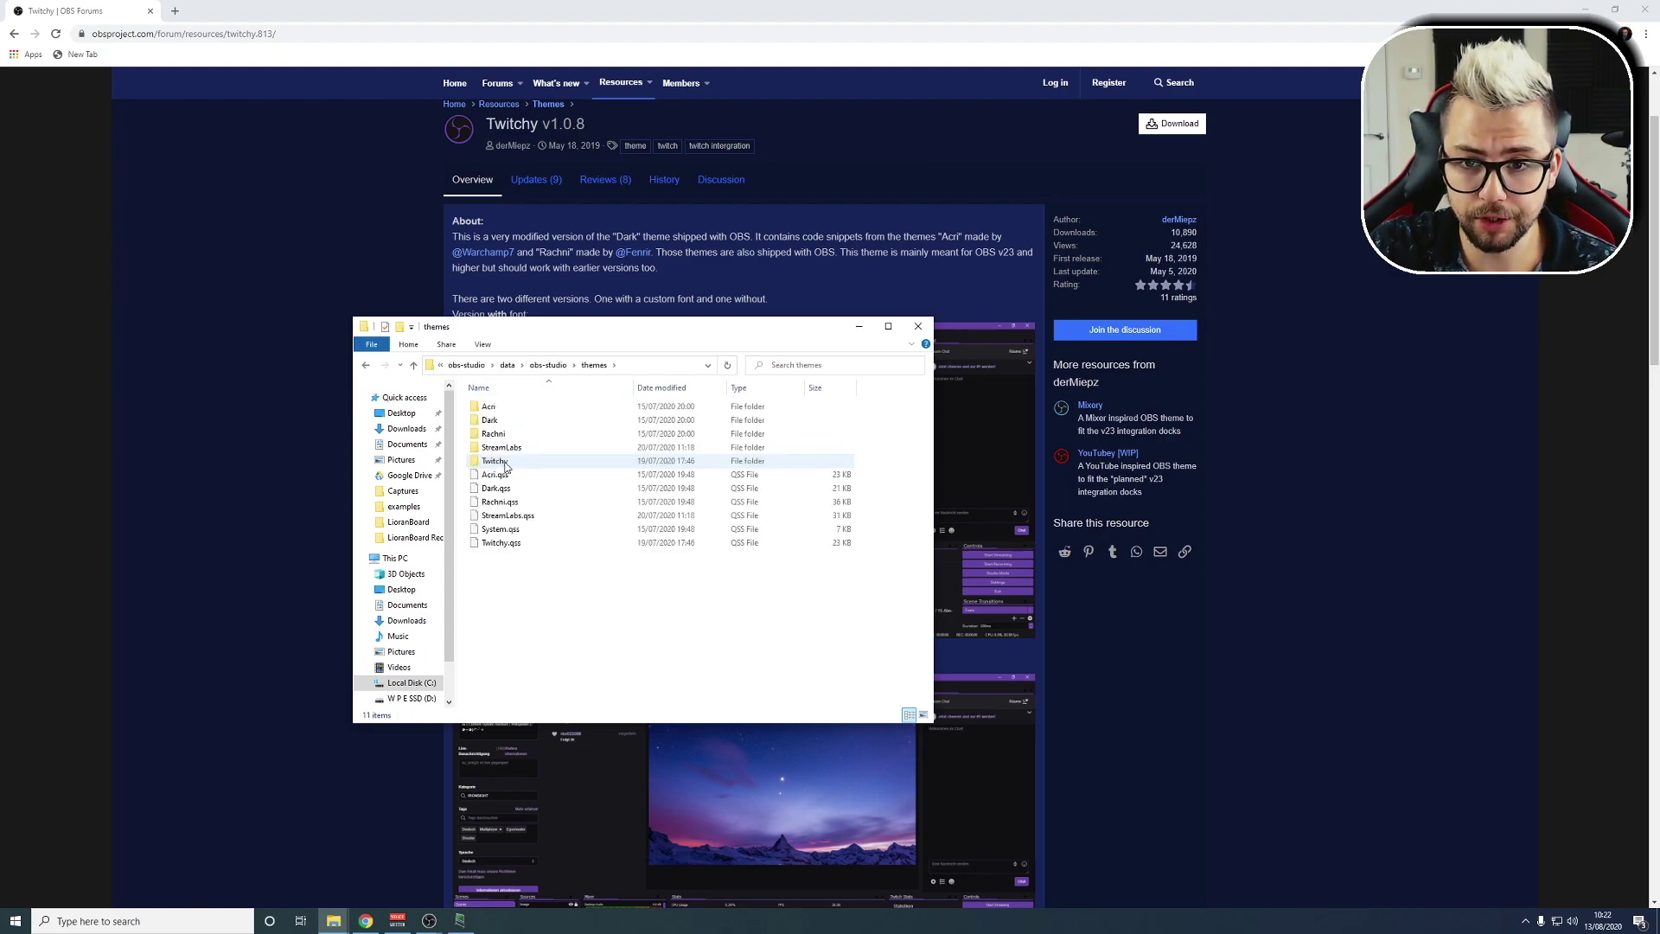
{"action": "right_click", "coordinate": [548, 617]}
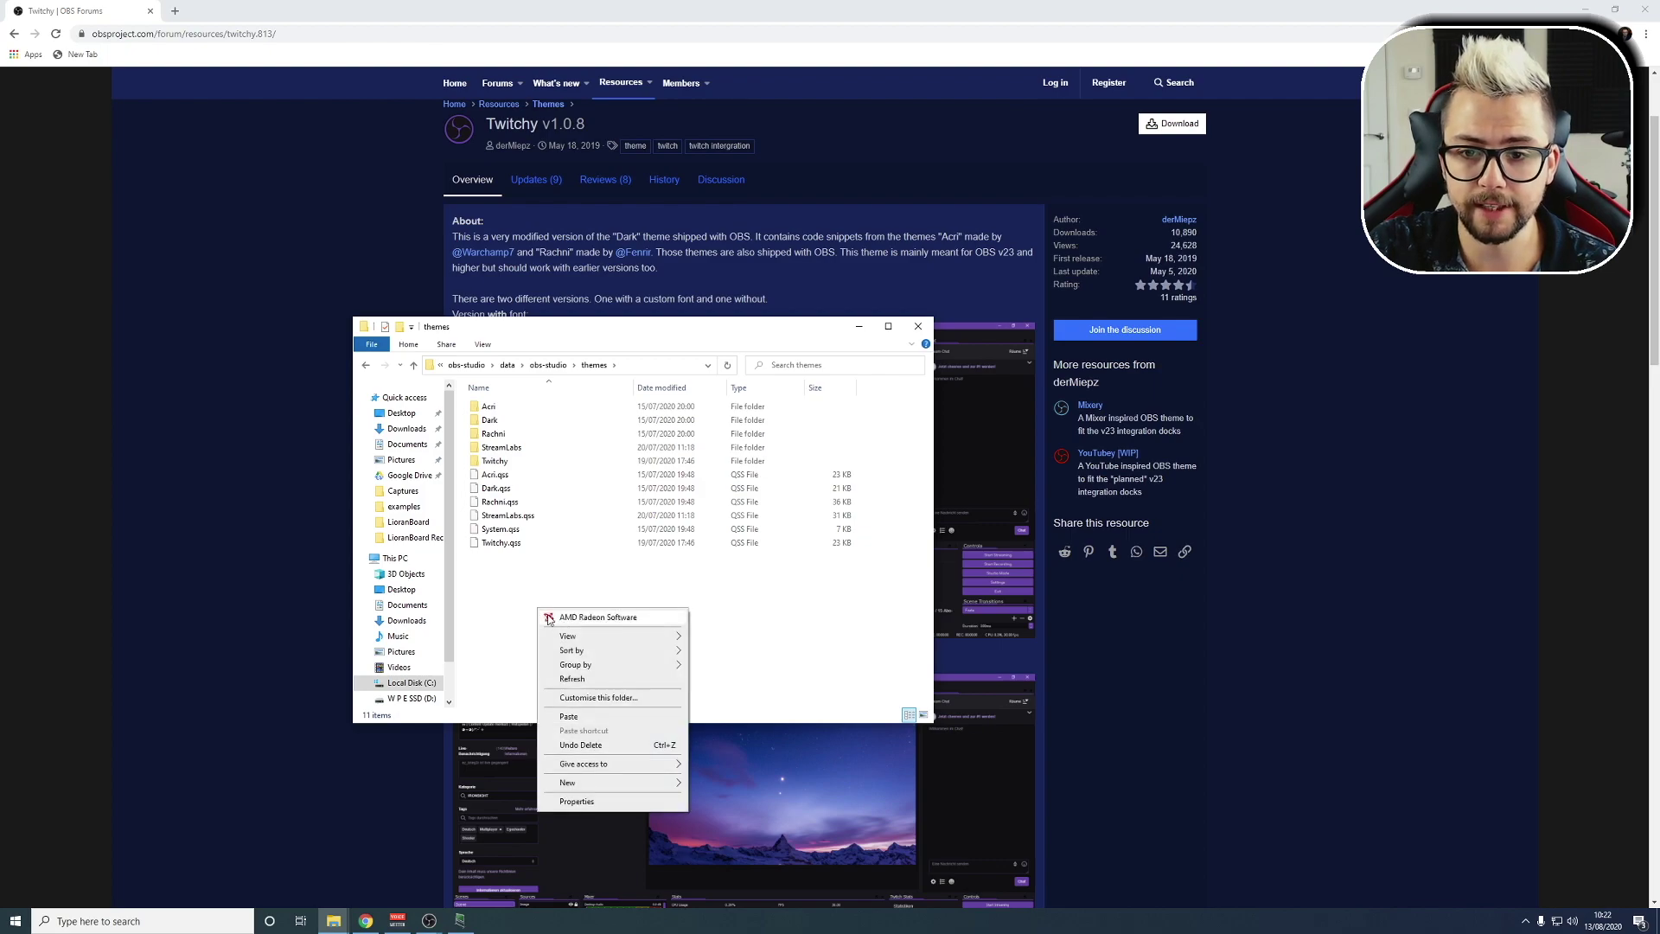
{"action": "left_click", "coordinate": [588, 718]}
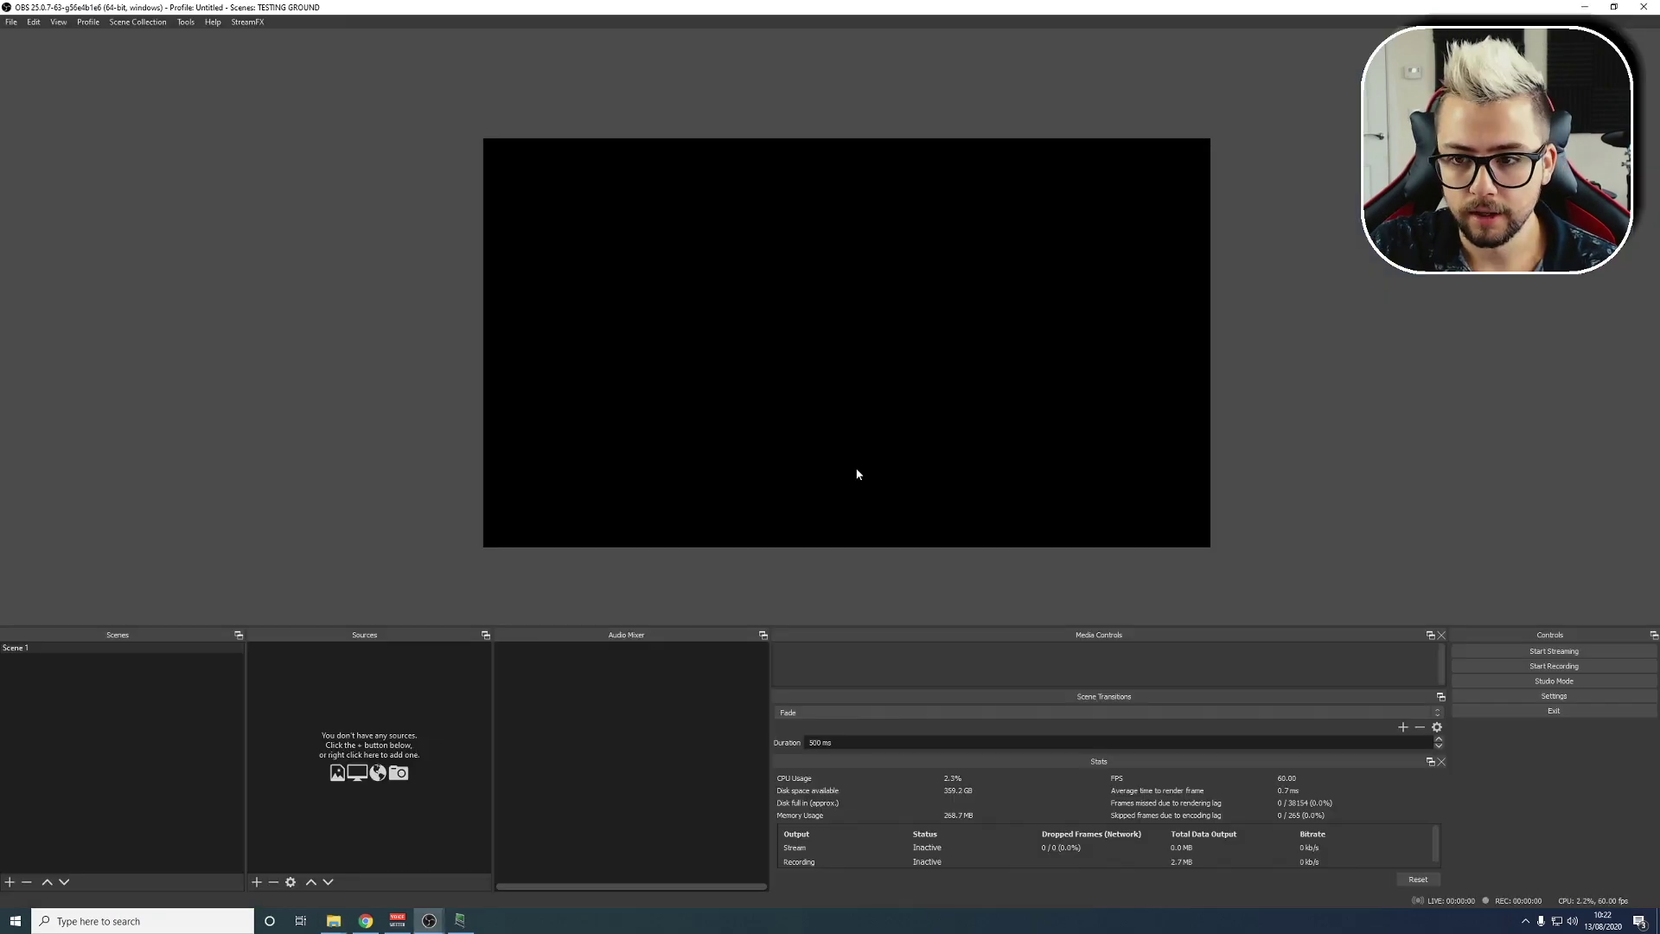
- Set the OBS interface theme to Twitchy in General settings and apply it
{"action": "left_click", "coordinate": [11, 20]}
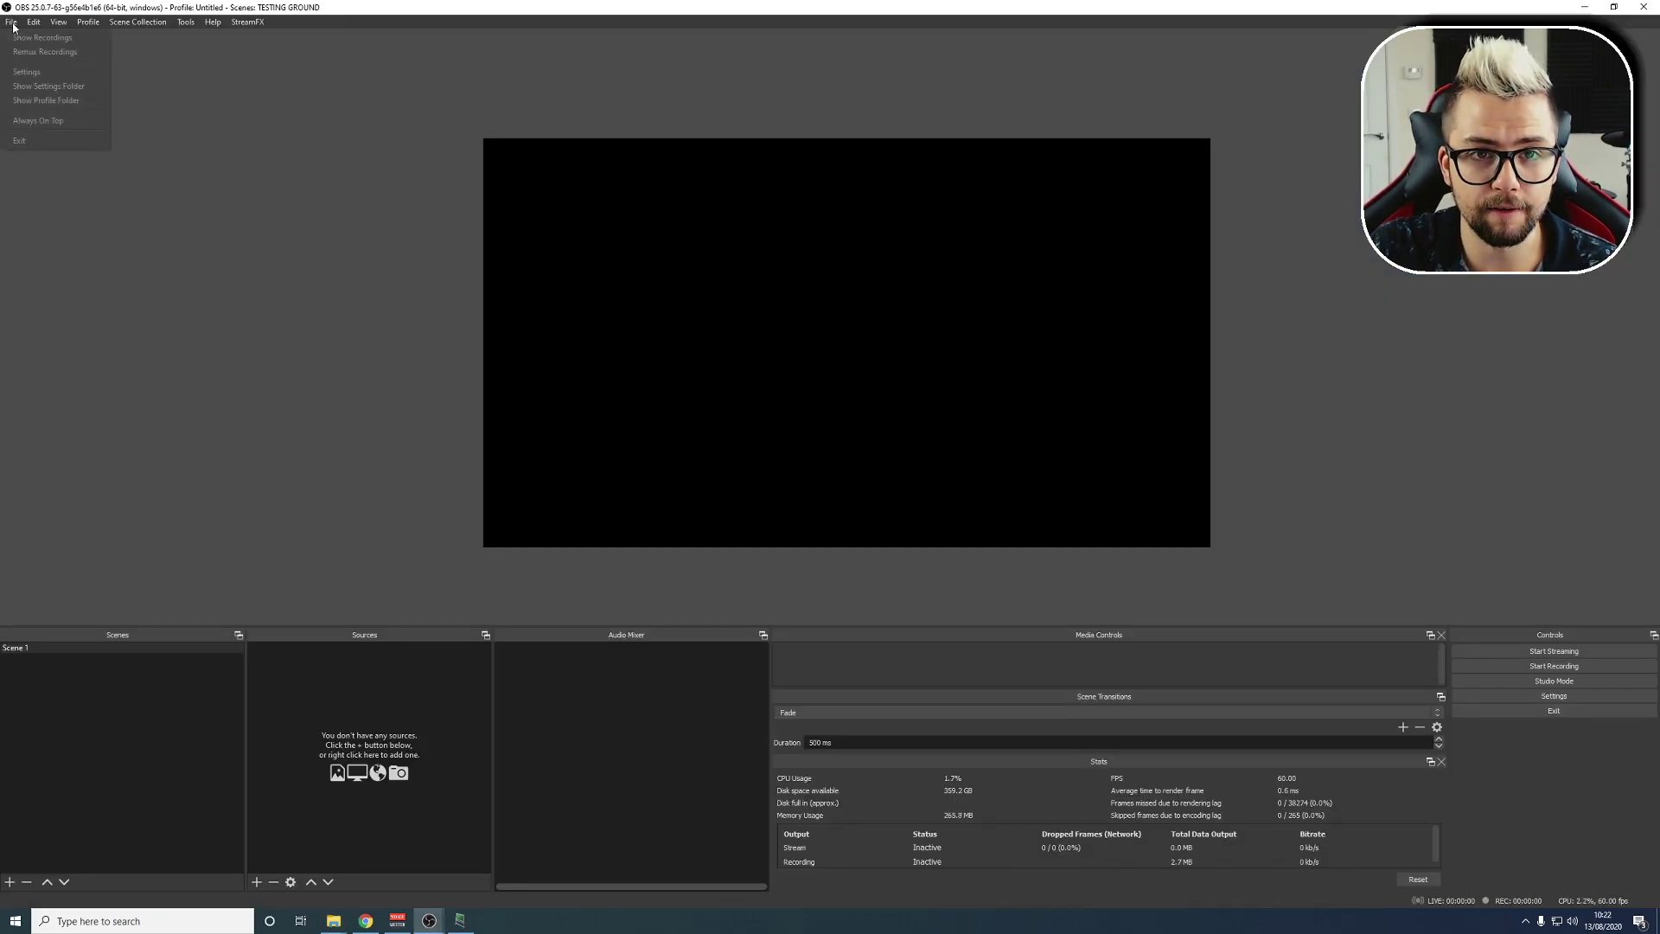
{"action": "left_click", "coordinate": [29, 72]}
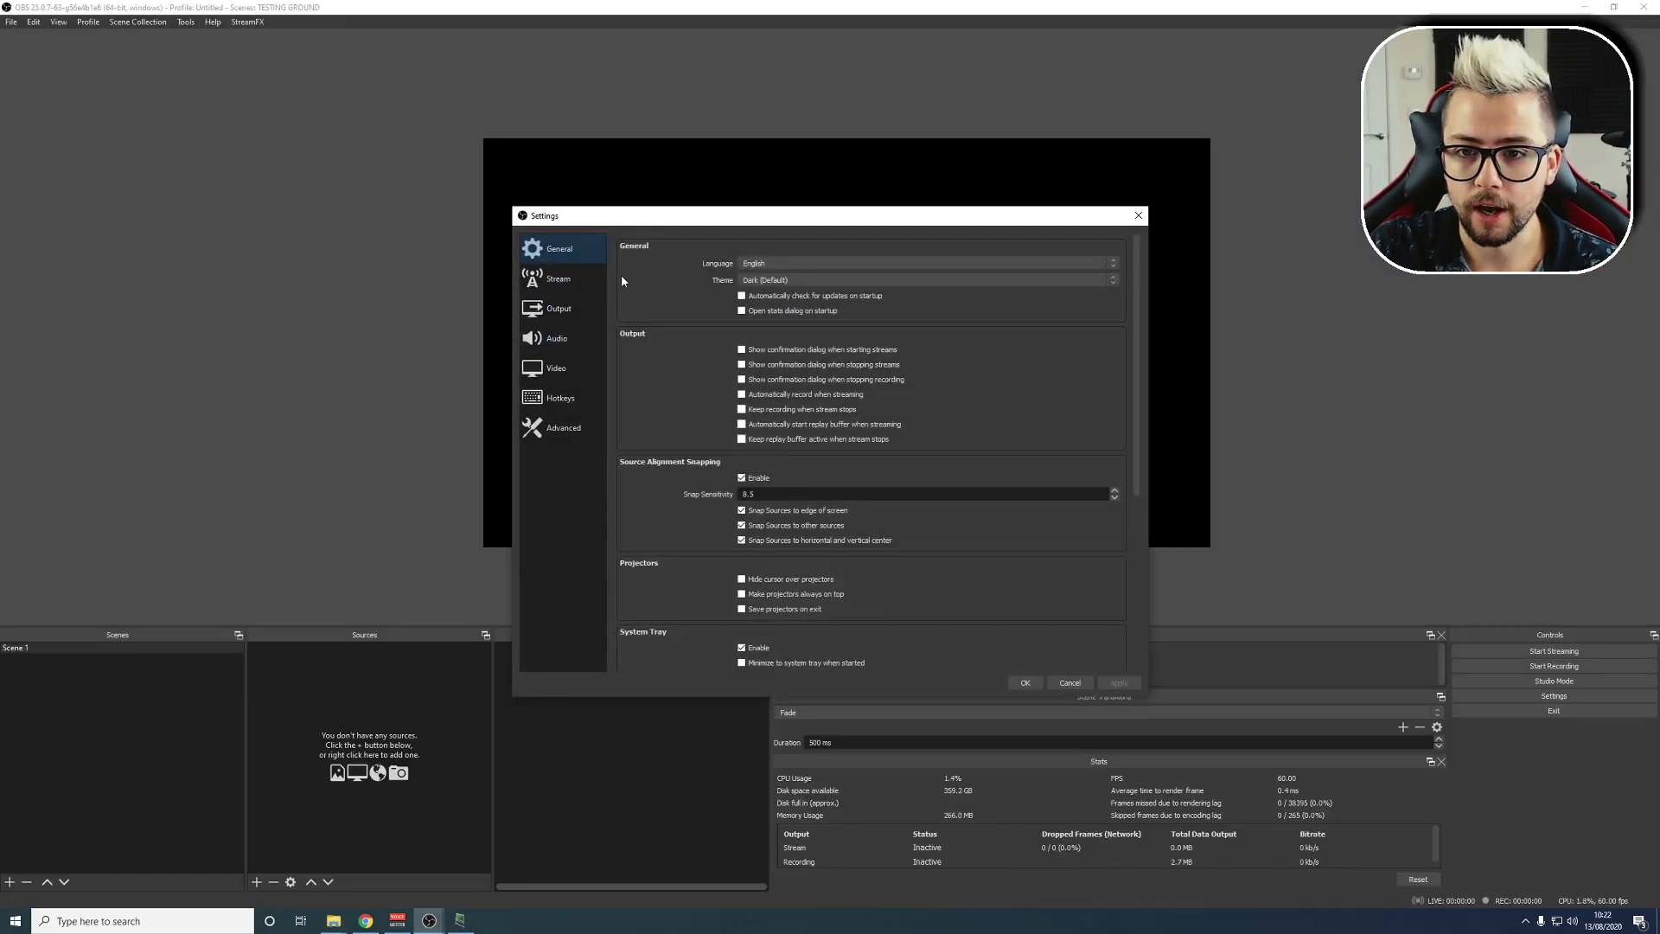
{"action": "left_click", "coordinate": [750, 280]}
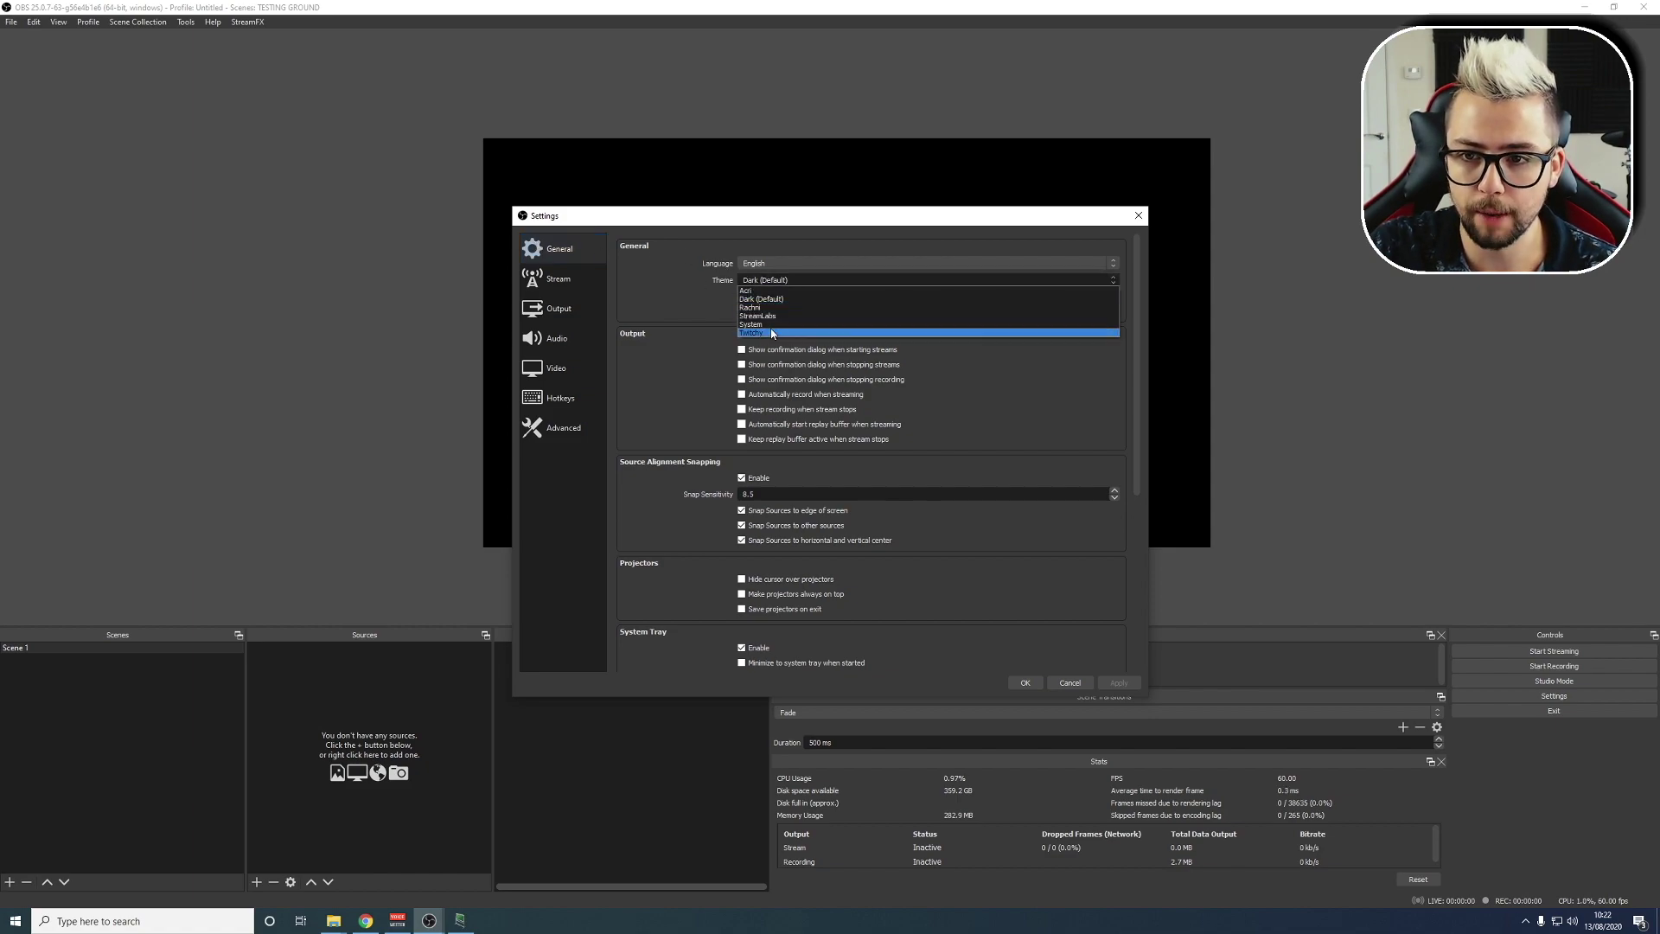
{"action": "left_click", "coordinate": [769, 334]}
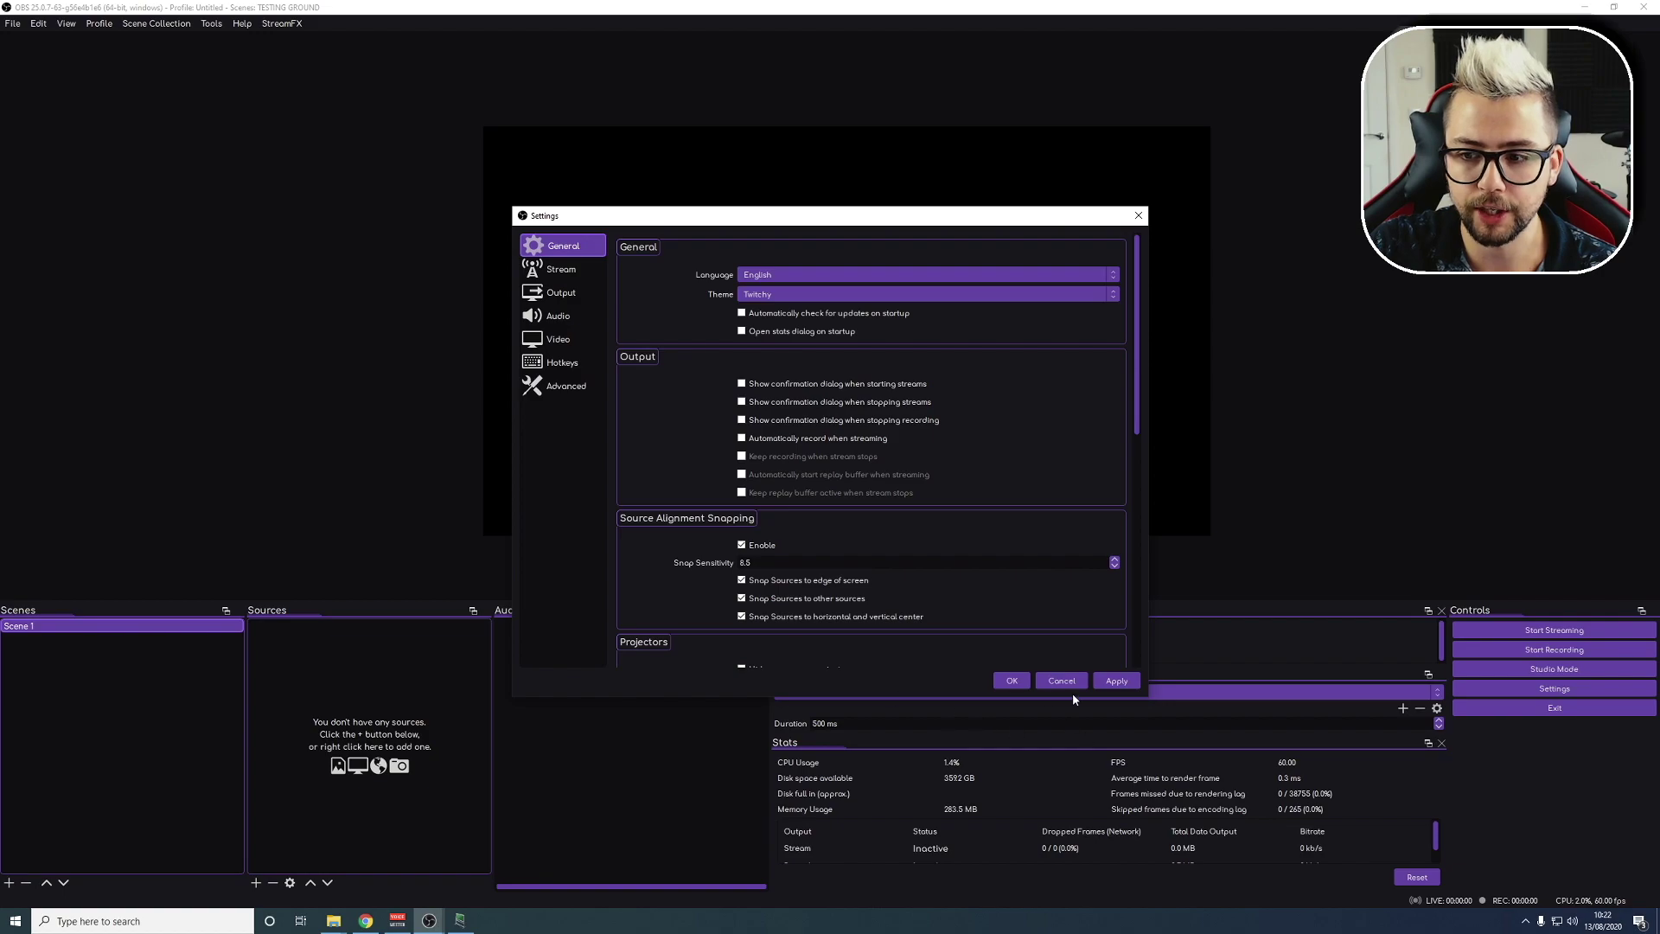
{"action": "left_click", "coordinate": [1010, 681]}
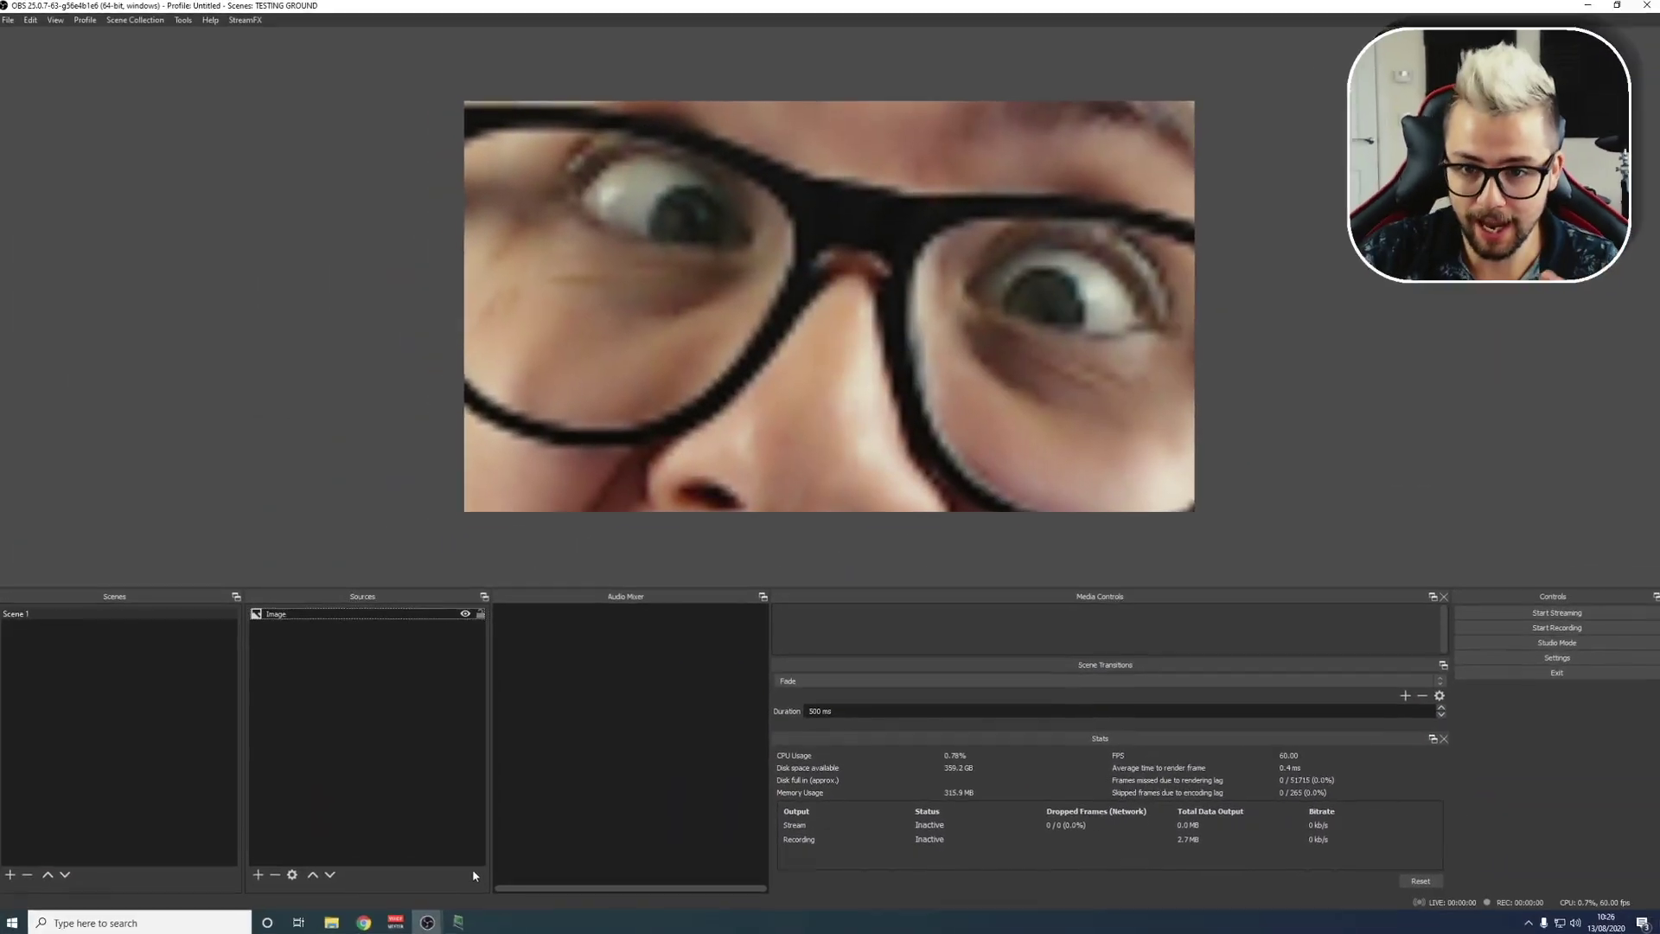
- Select the close-up face Image source in the Sources list and preview
{"action": "left_click", "coordinate": [346, 613]}
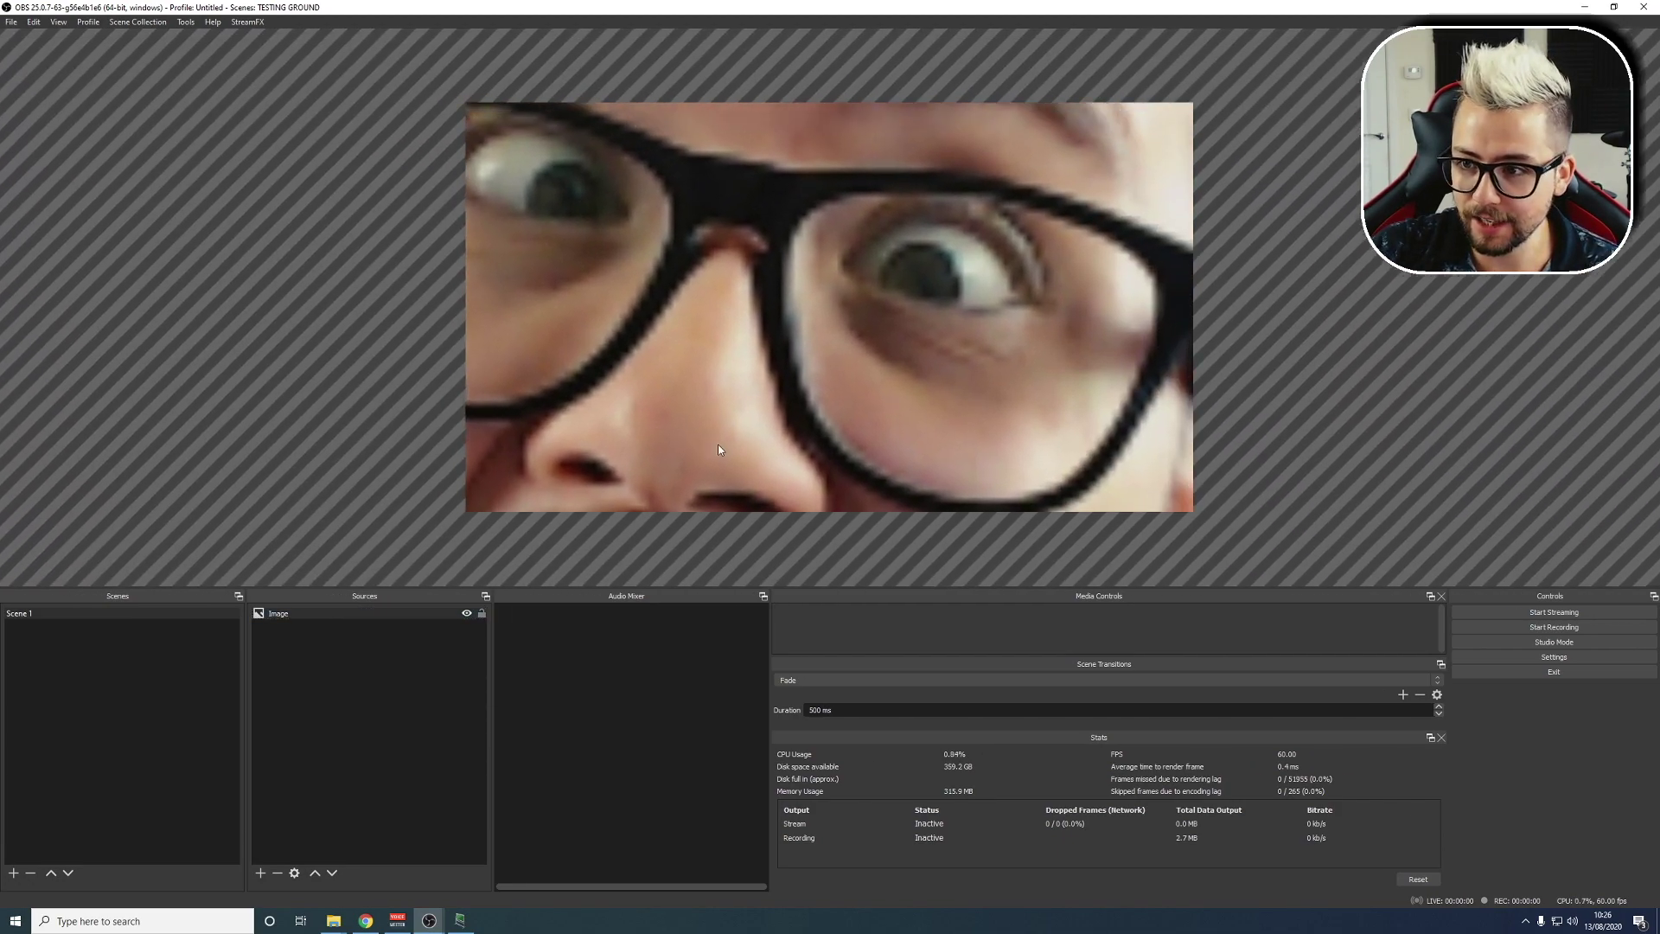
{"action": "left_click", "coordinate": [721, 403]}
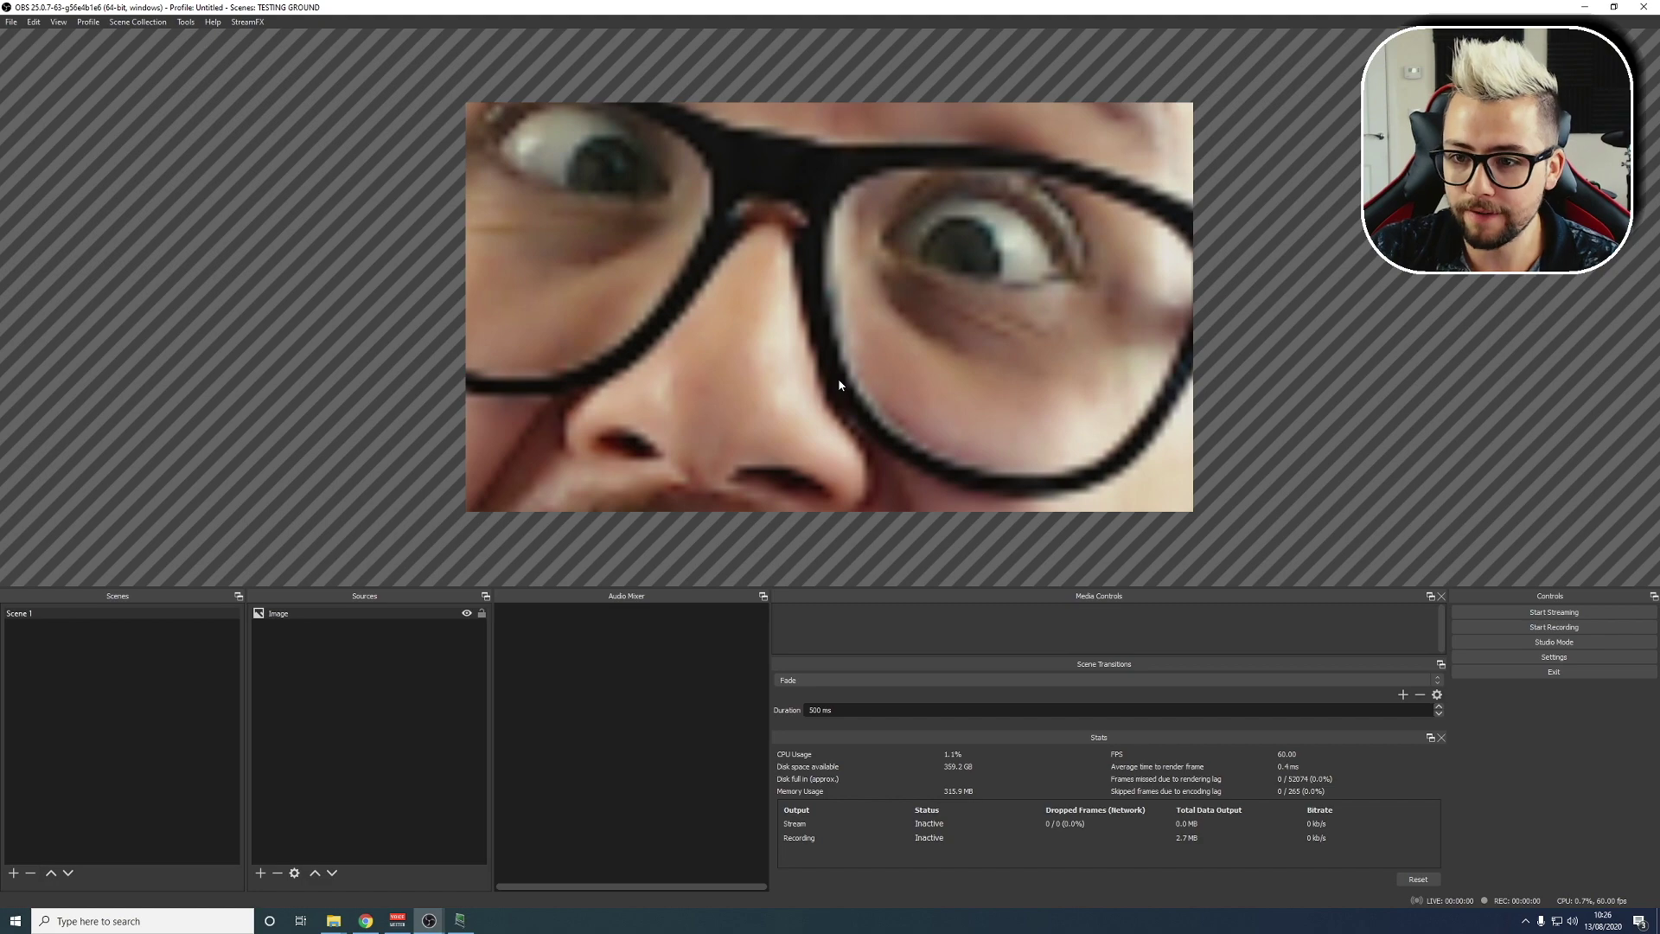
{"action": "right_click", "coordinate": [839, 384]}
- Scale the preview to Output (1920x1080), then zoom and pan around the image
{"action": "mouse_move", "coordinate": [869, 421]}
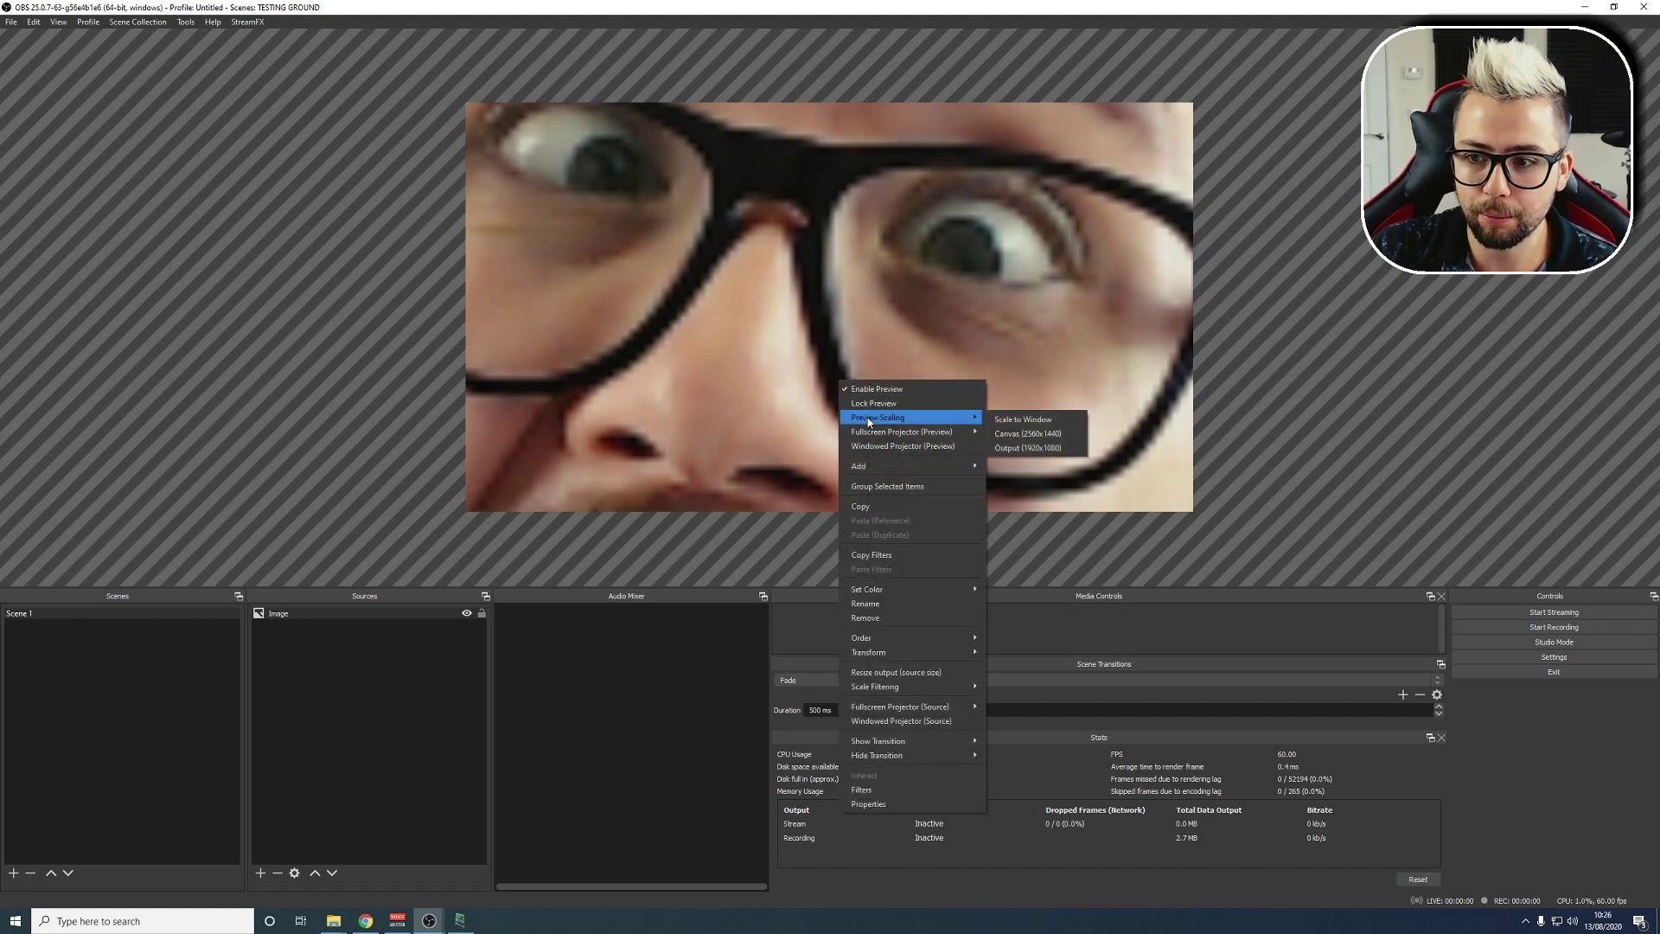
{"action": "left_click", "coordinate": [1021, 448]}
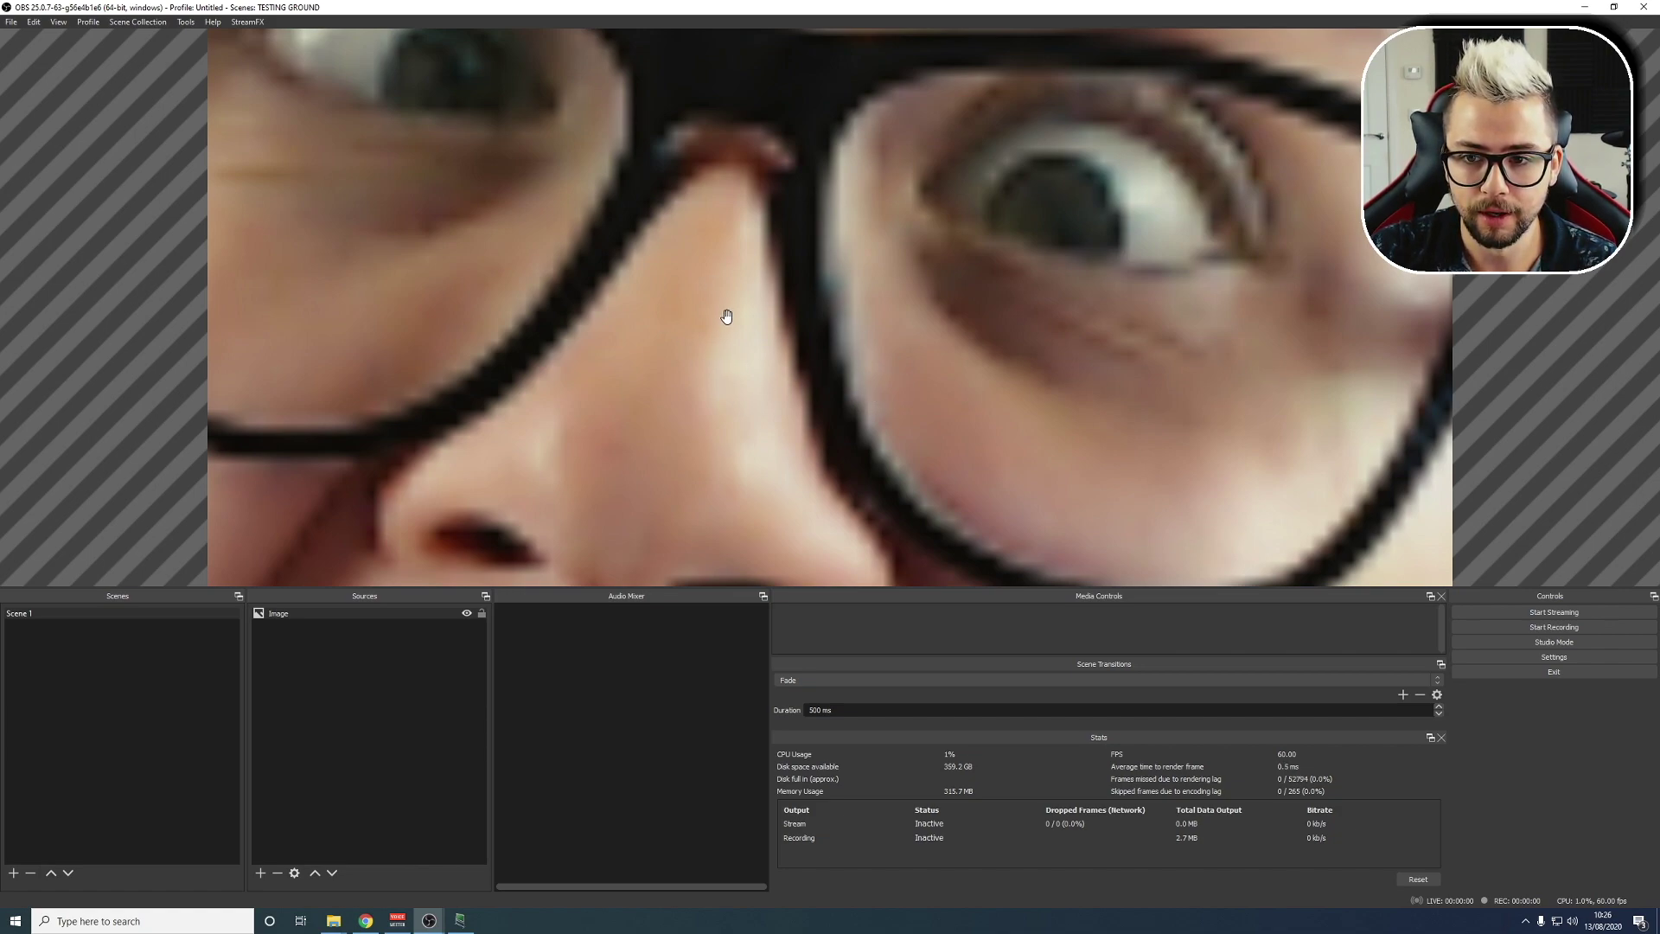
{"action": "left_click_drag", "start_coordinate": [726, 317], "coordinate": [685, 245]}
{"action": "scroll", "coordinate": [771, 314], "scroll_direction": "down", "scroll_amount": 10}
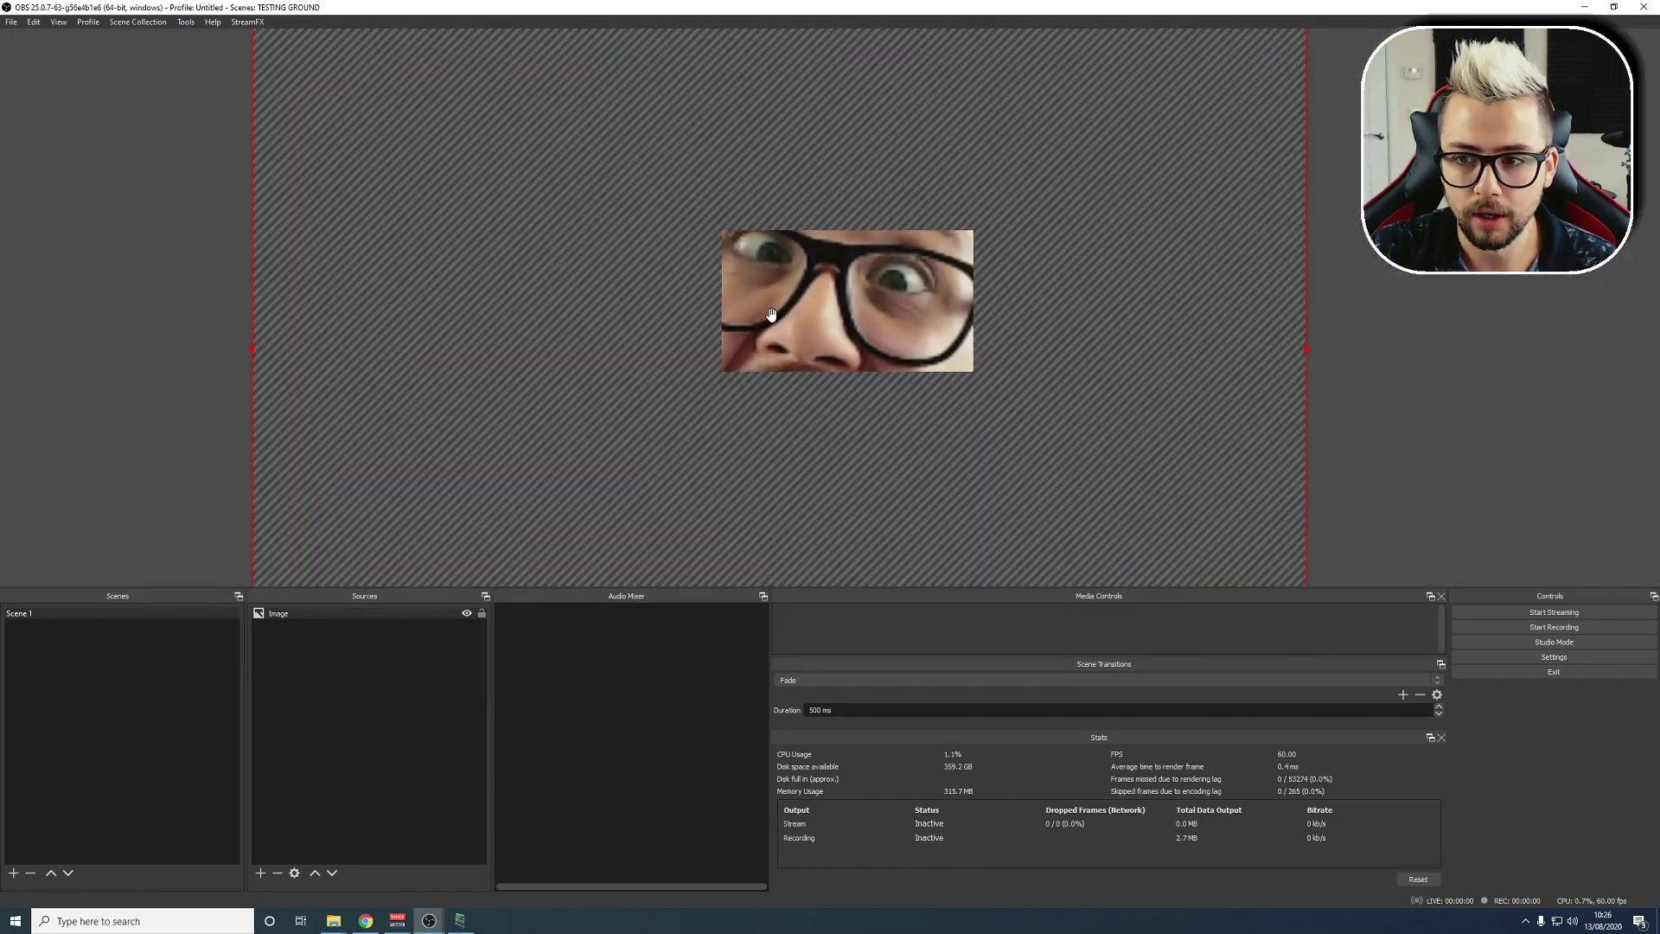
{"action": "scroll", "coordinate": [784, 298], "scroll_direction": "down", "scroll_amount": 5}
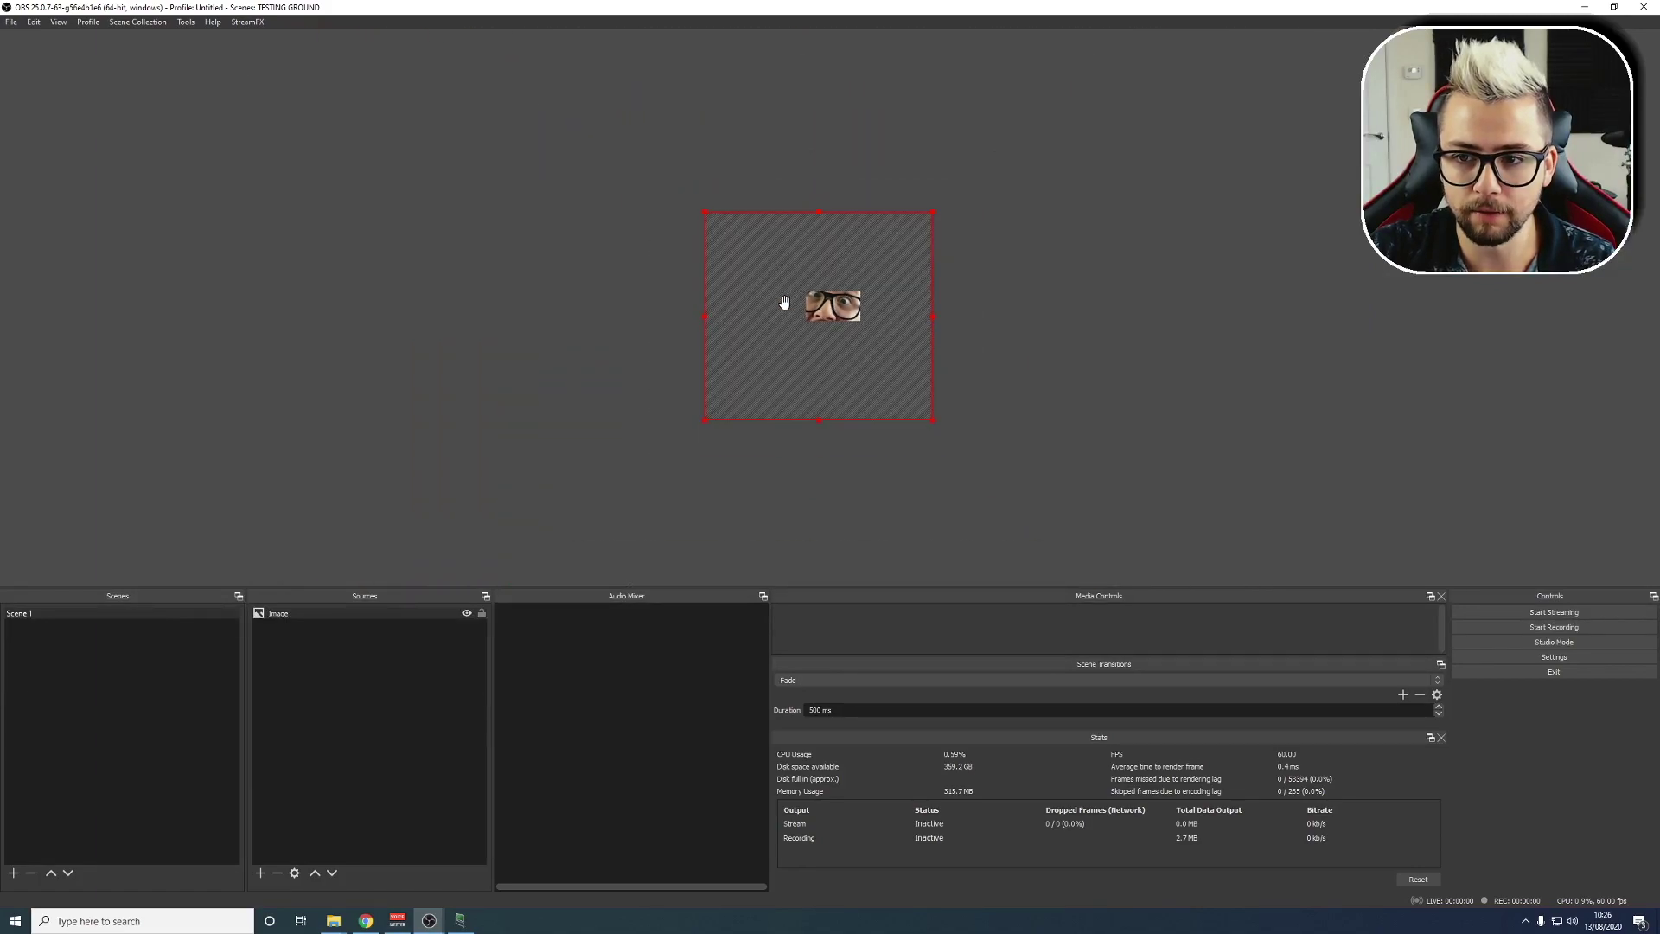
{"action": "left_click_drag", "start_coordinate": [704, 422], "coordinate": [838, 317]}
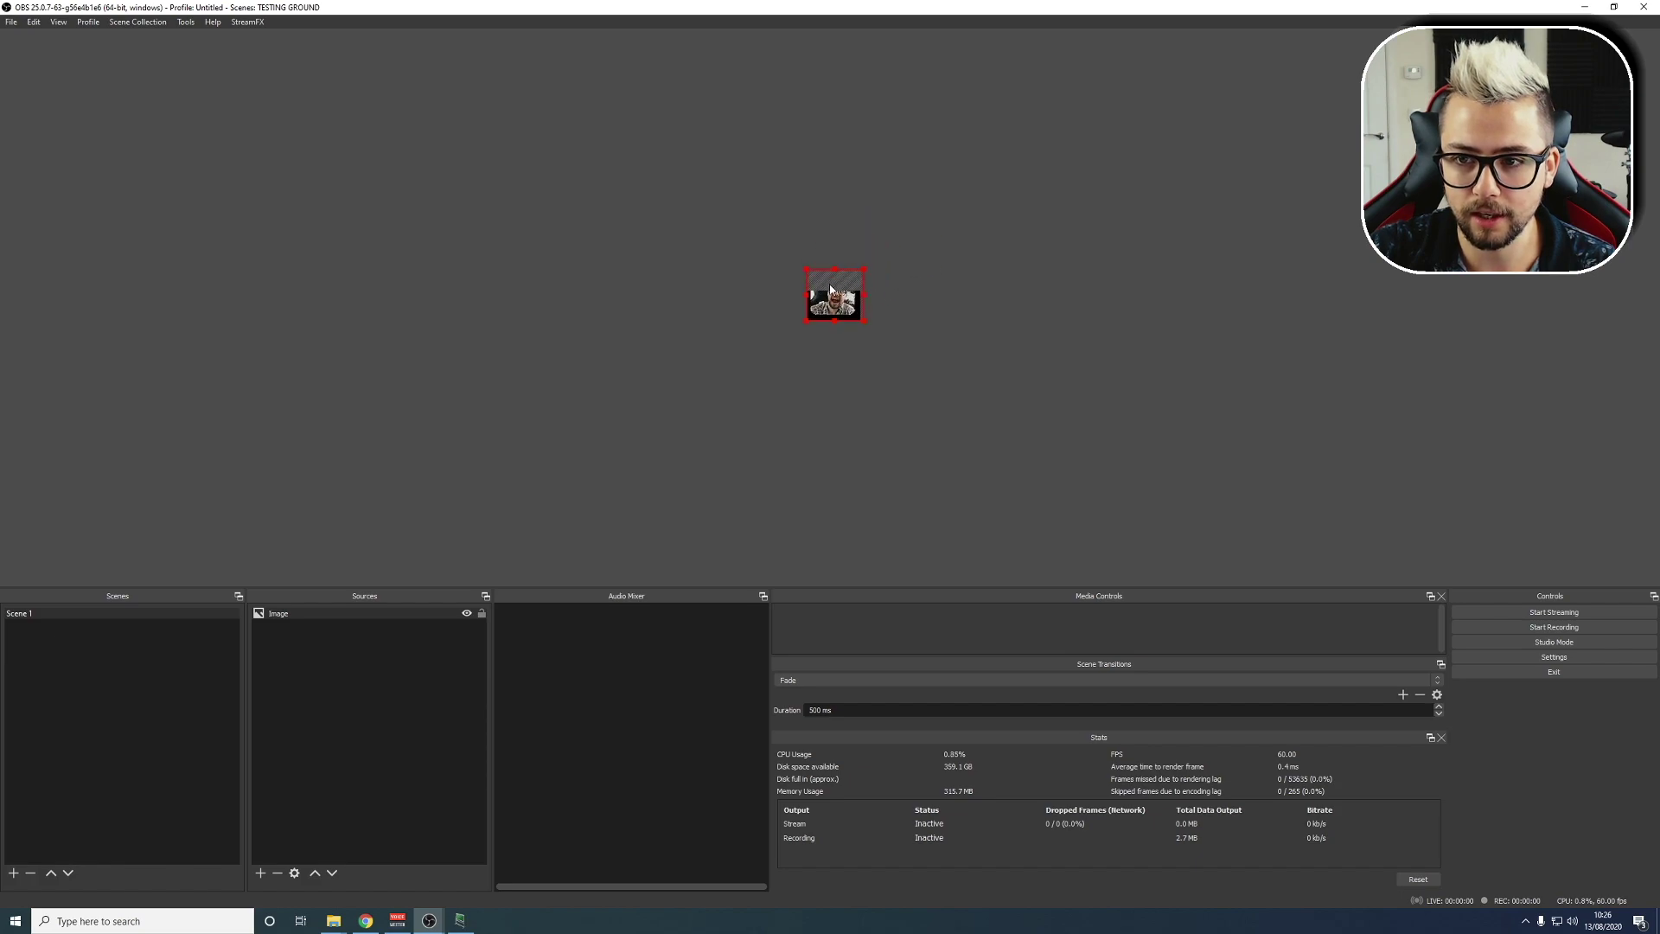
{"action": "scroll", "coordinate": [847, 296], "scroll_direction": "up", "scroll_amount": 10}
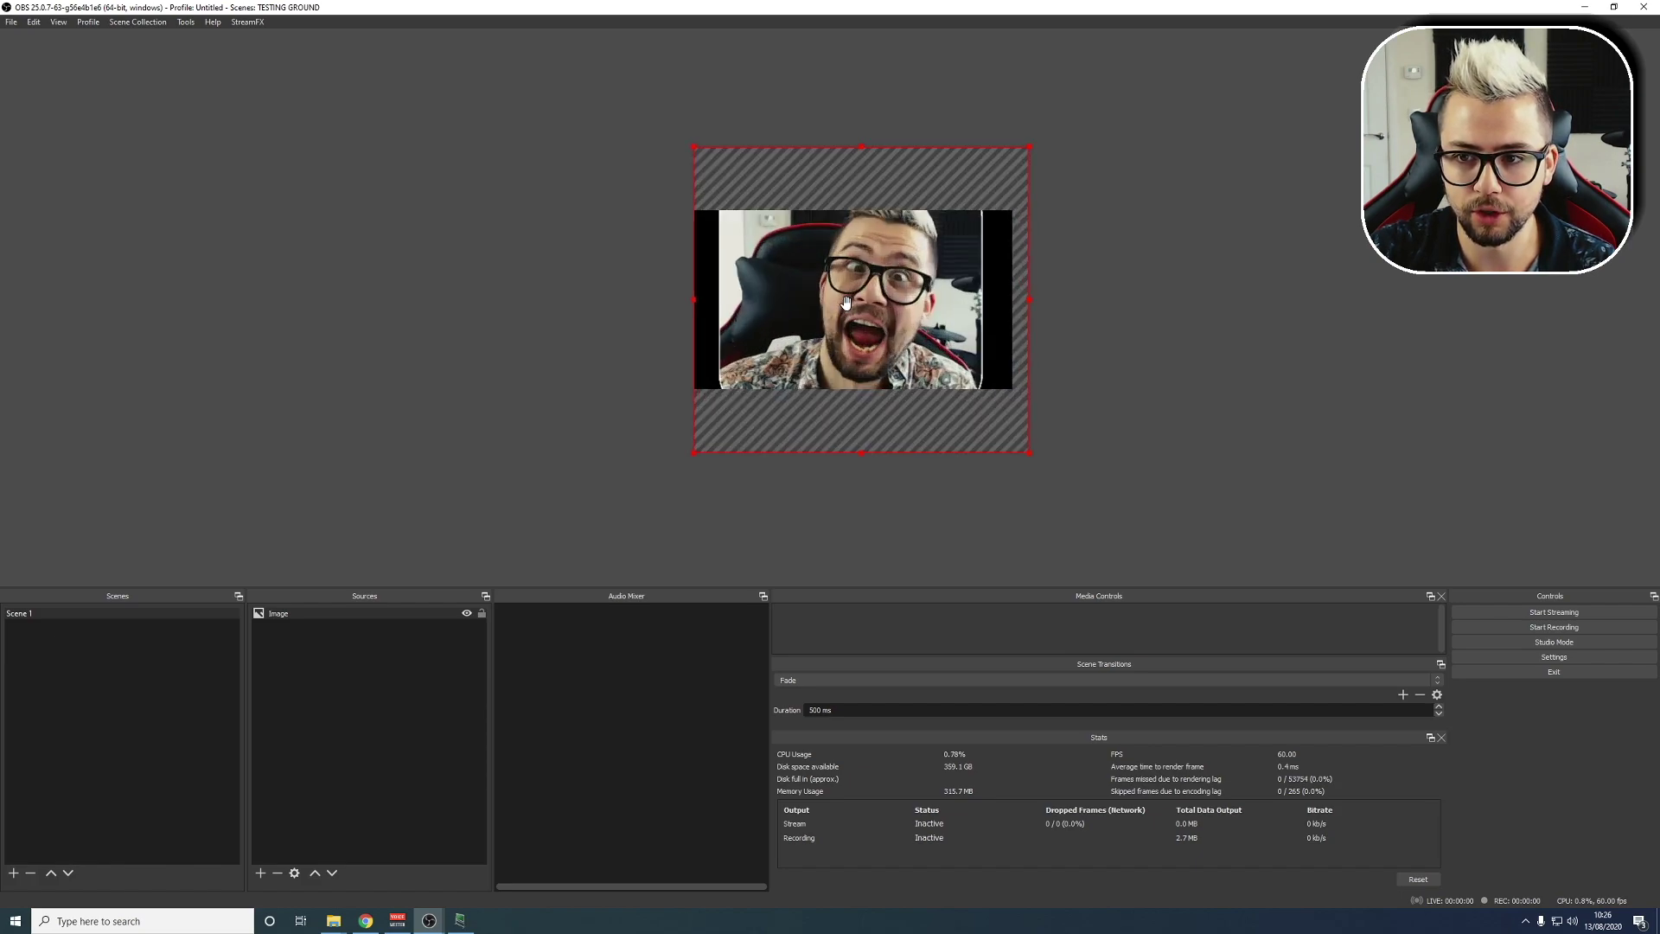
{"action": "left_click_drag", "start_coordinate": [818, 320], "coordinate": [702, 307]}
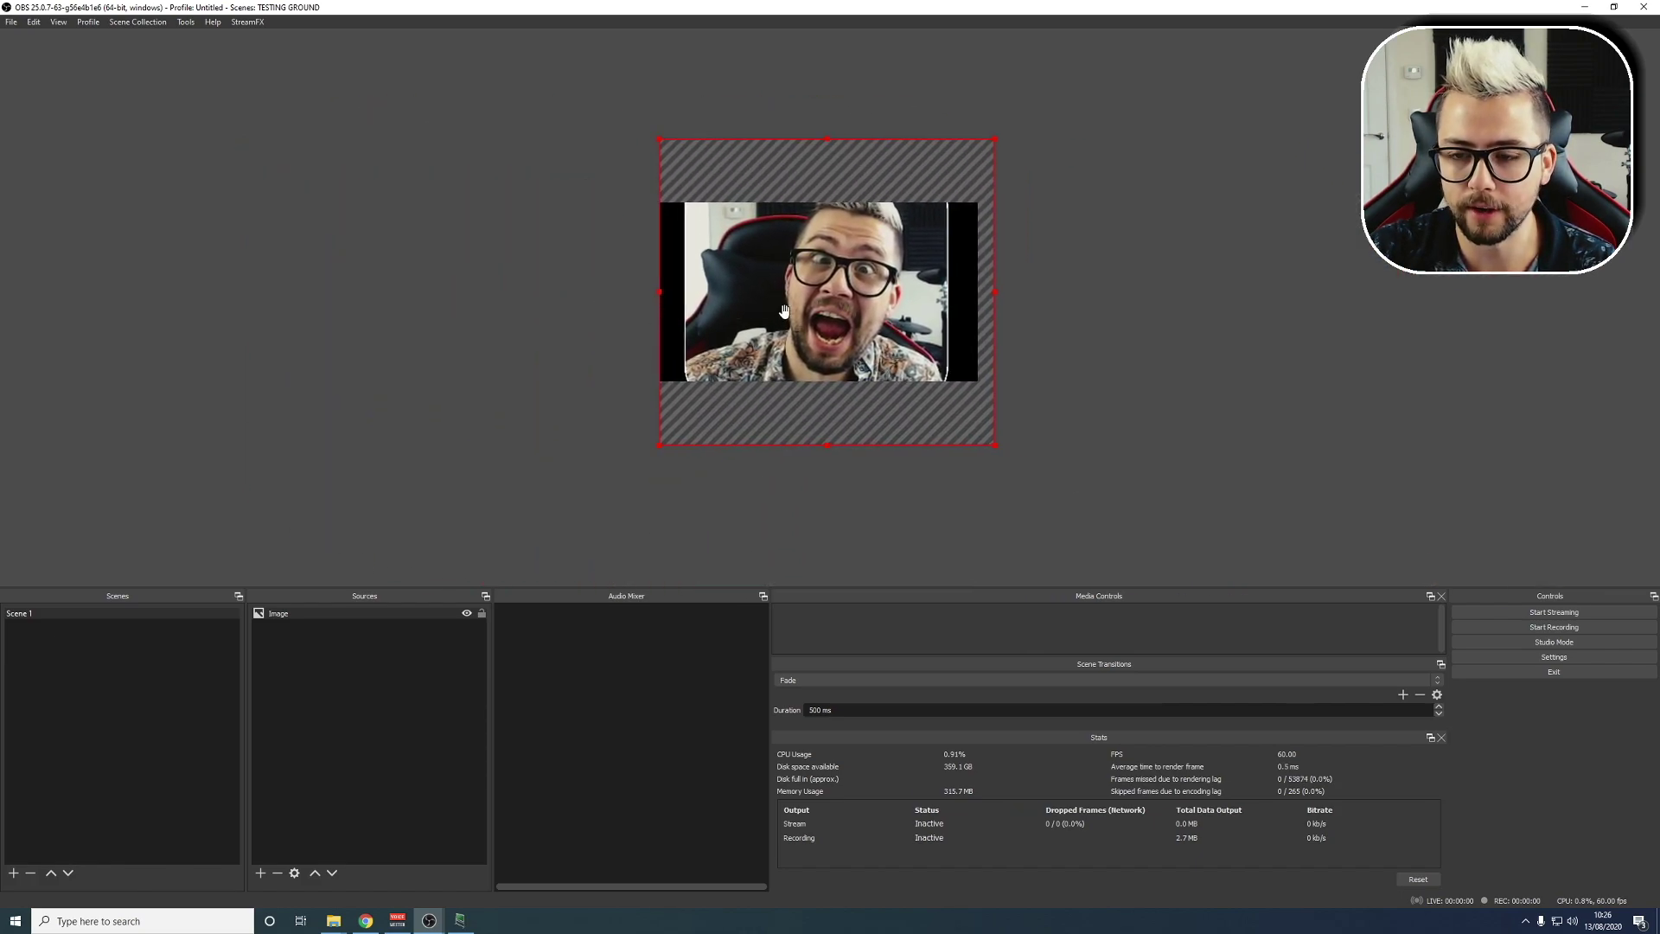
{"action": "scroll", "coordinate": [783, 312], "scroll_direction": "up", "scroll_amount": 2}
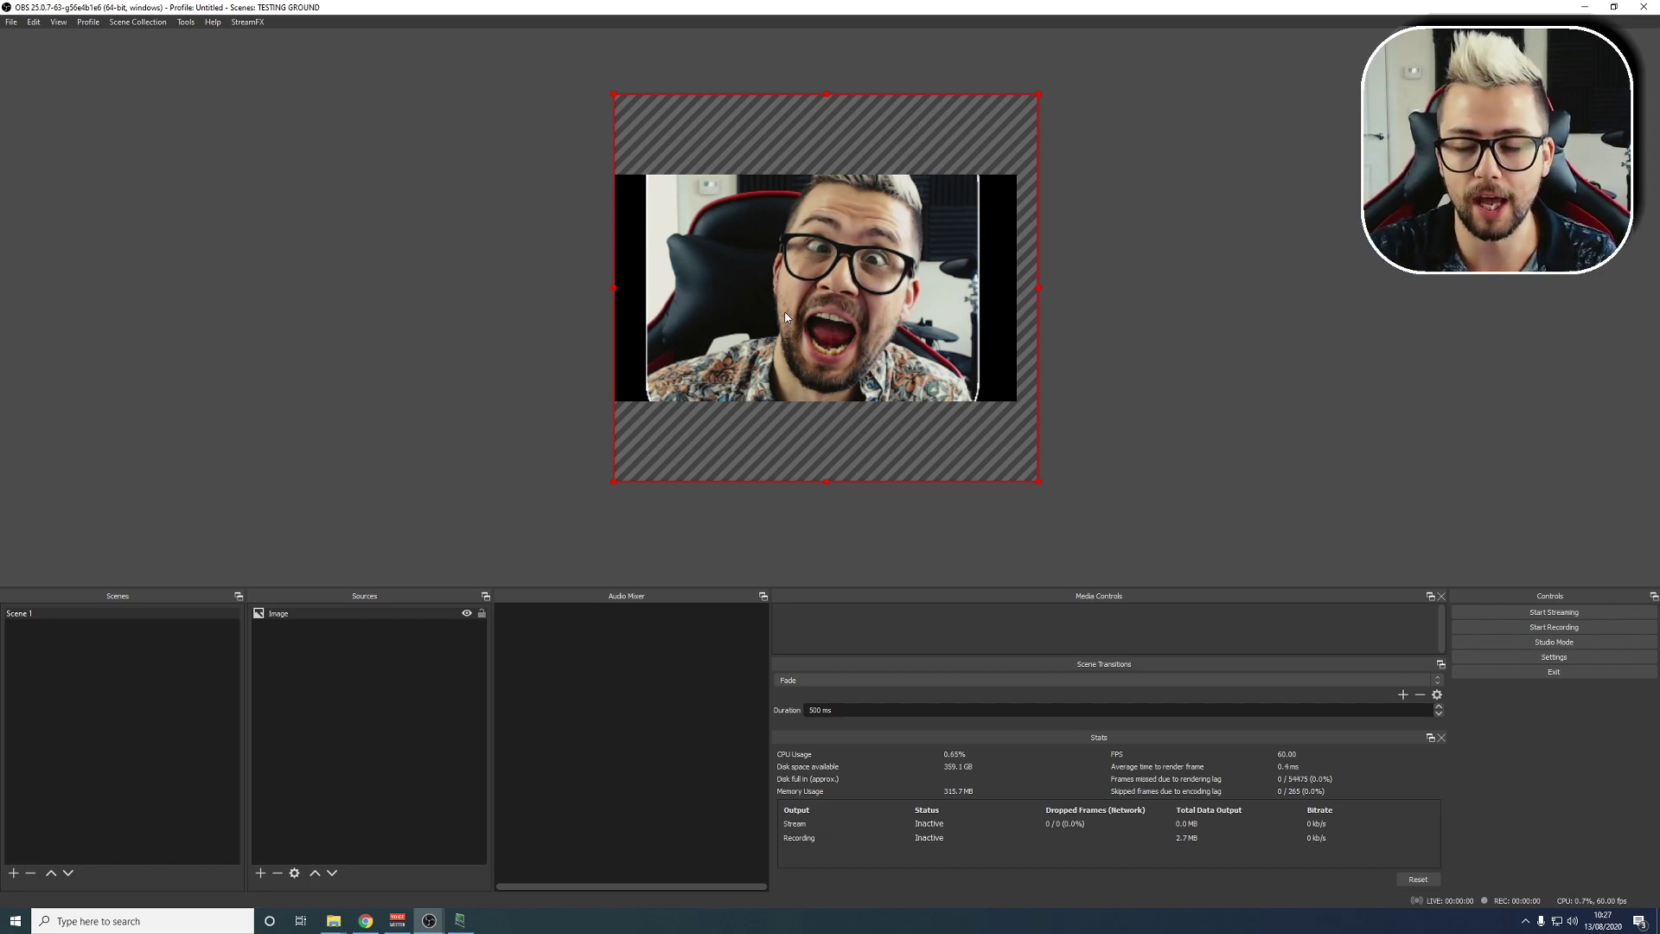
- Reset preview scaling to Output (1920x1080) so the whole webcam image shows
{"action": "right_click", "coordinate": [786, 317]}
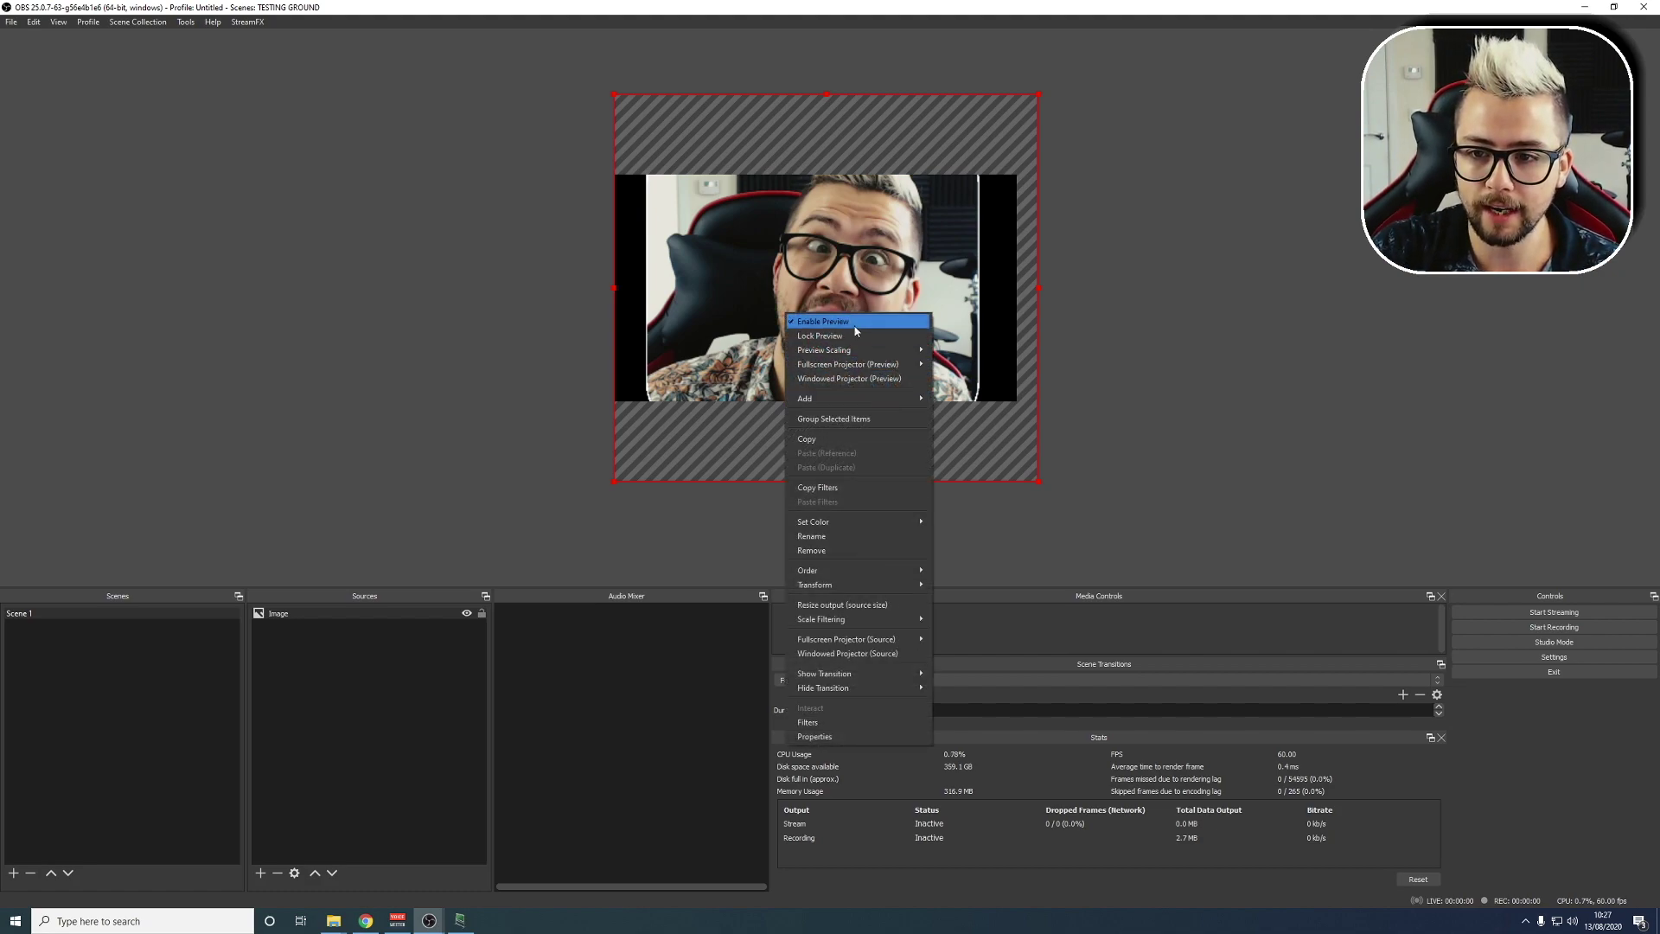
{"action": "mouse_move", "coordinate": [865, 349]}
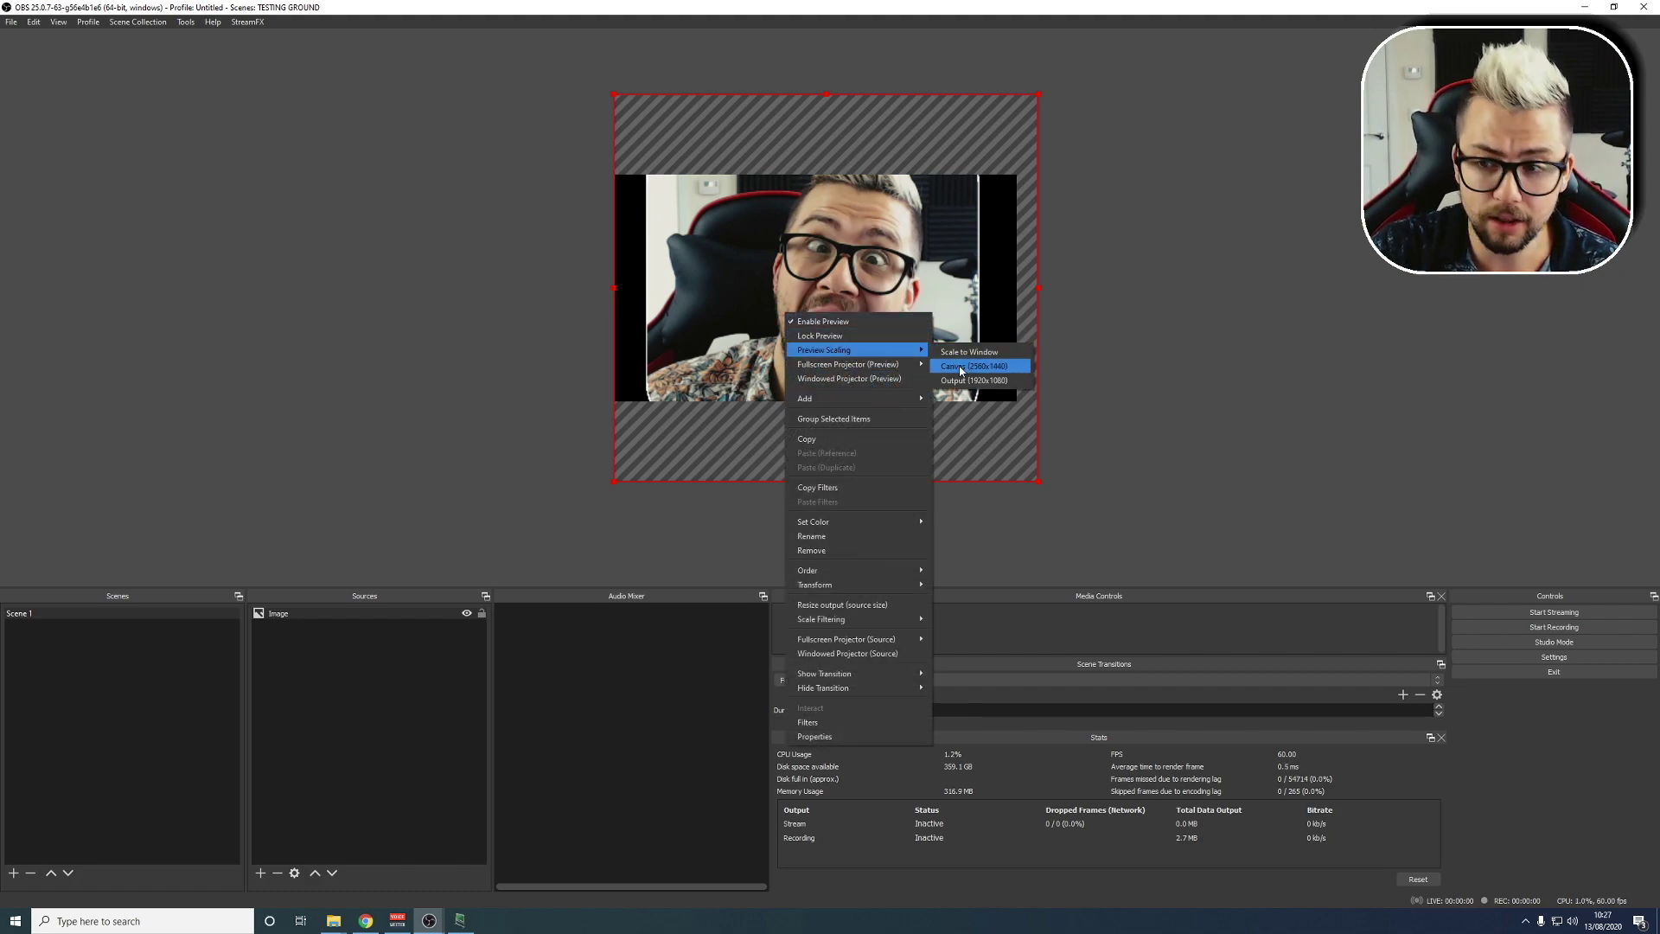
{"action": "left_click", "coordinate": [959, 384]}
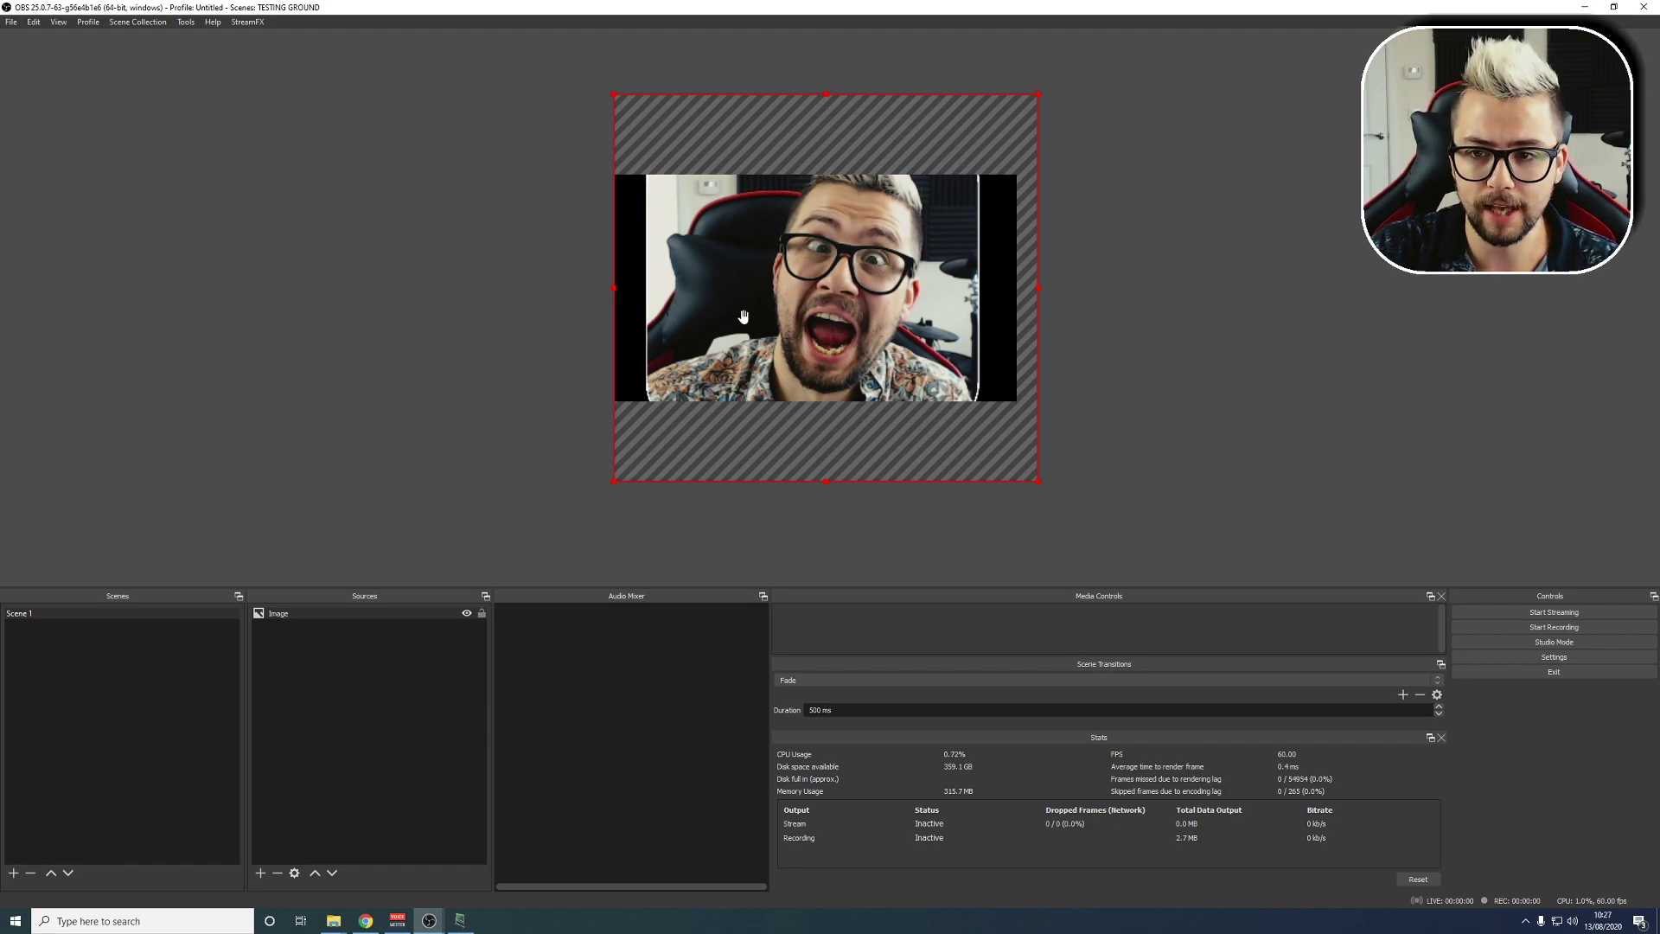
{"action": "scroll", "coordinate": [743, 316], "scroll_direction": "down", "scroll_amount": 10}
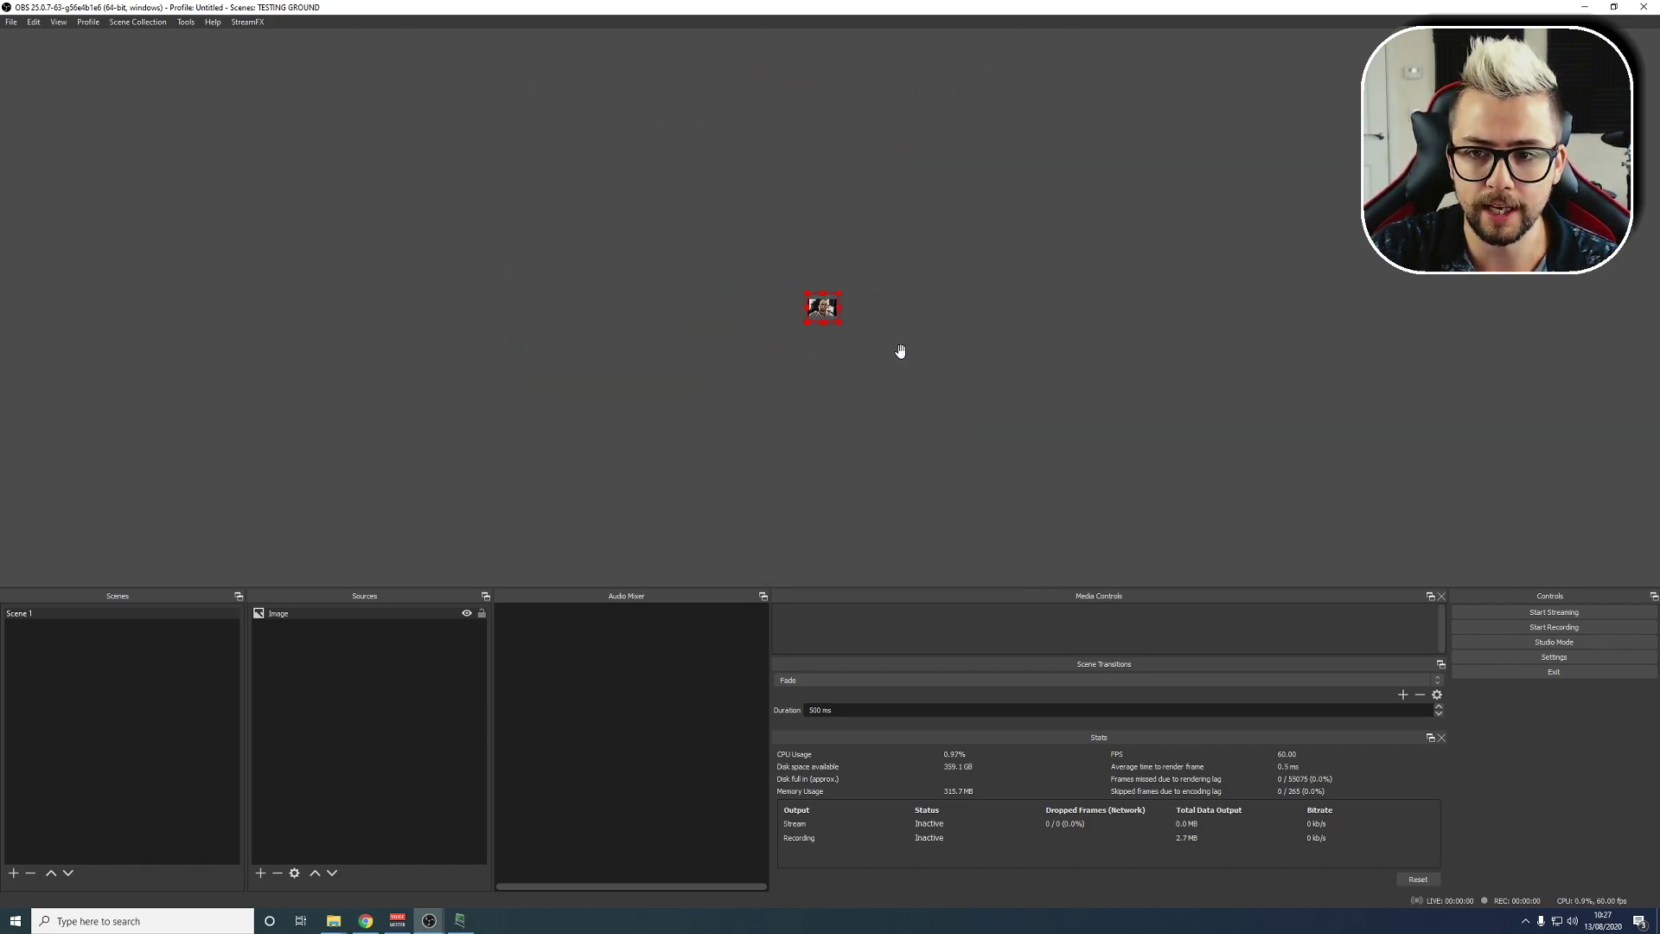
{"action": "scroll", "coordinate": [838, 312], "scroll_direction": "up", "scroll_amount": 15}
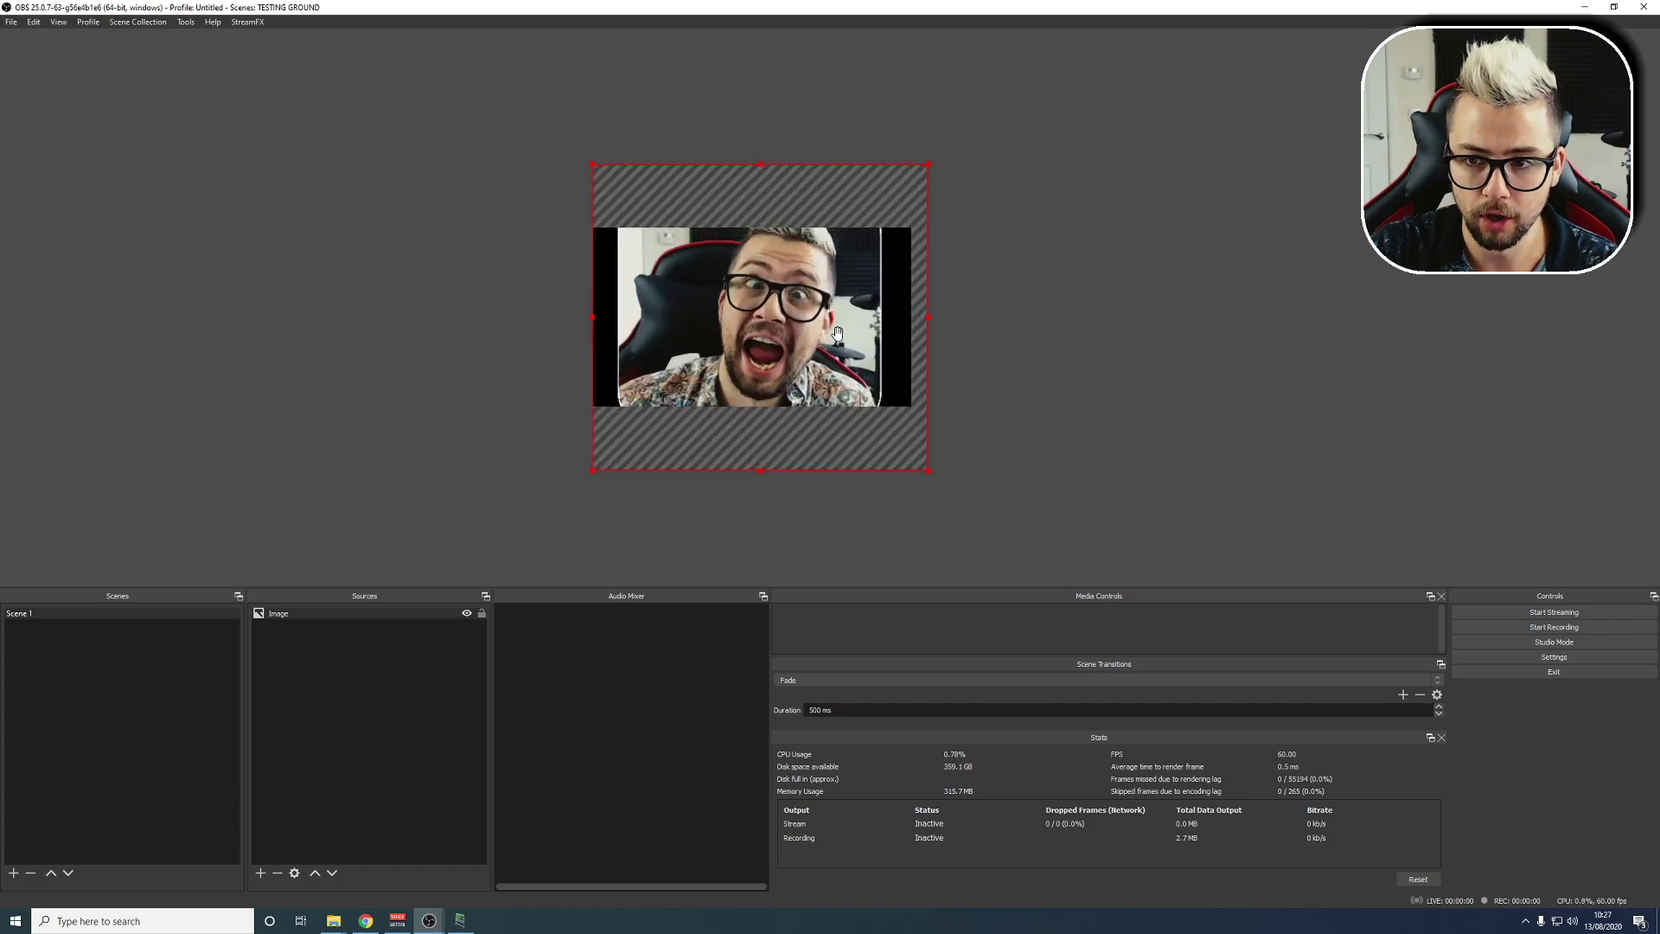
{"action": "scroll", "coordinate": [804, 359], "scroll_direction": "down", "scroll_amount": 5}
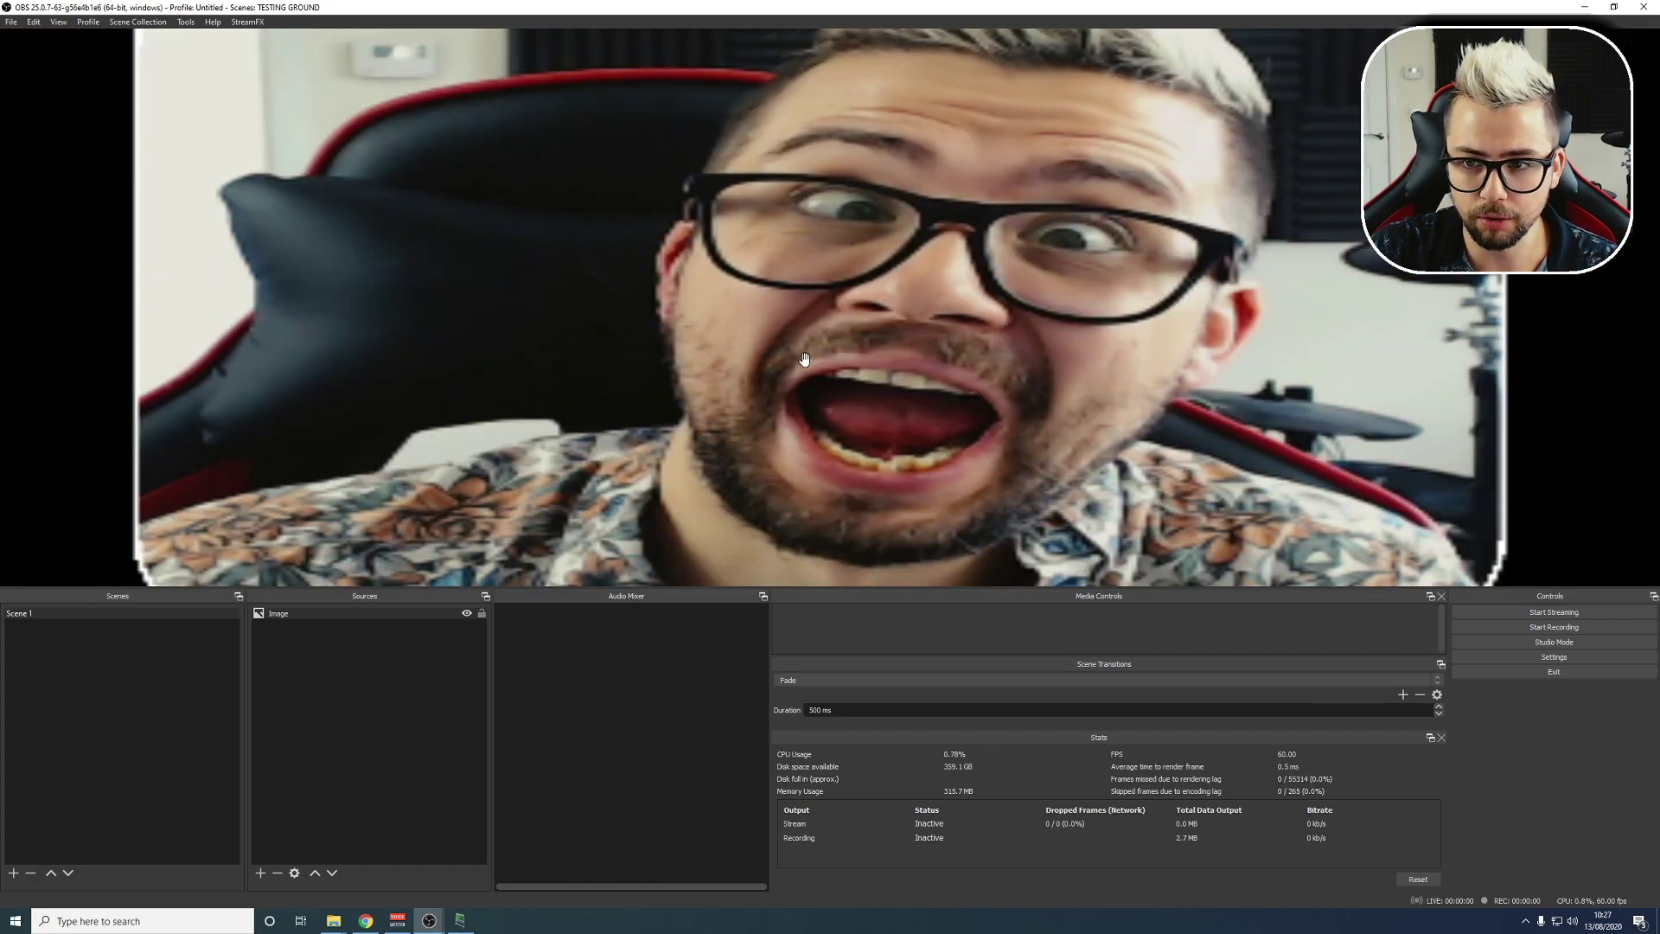
{"action": "scroll", "coordinate": [804, 358], "scroll_direction": "up", "scroll_amount": 6}
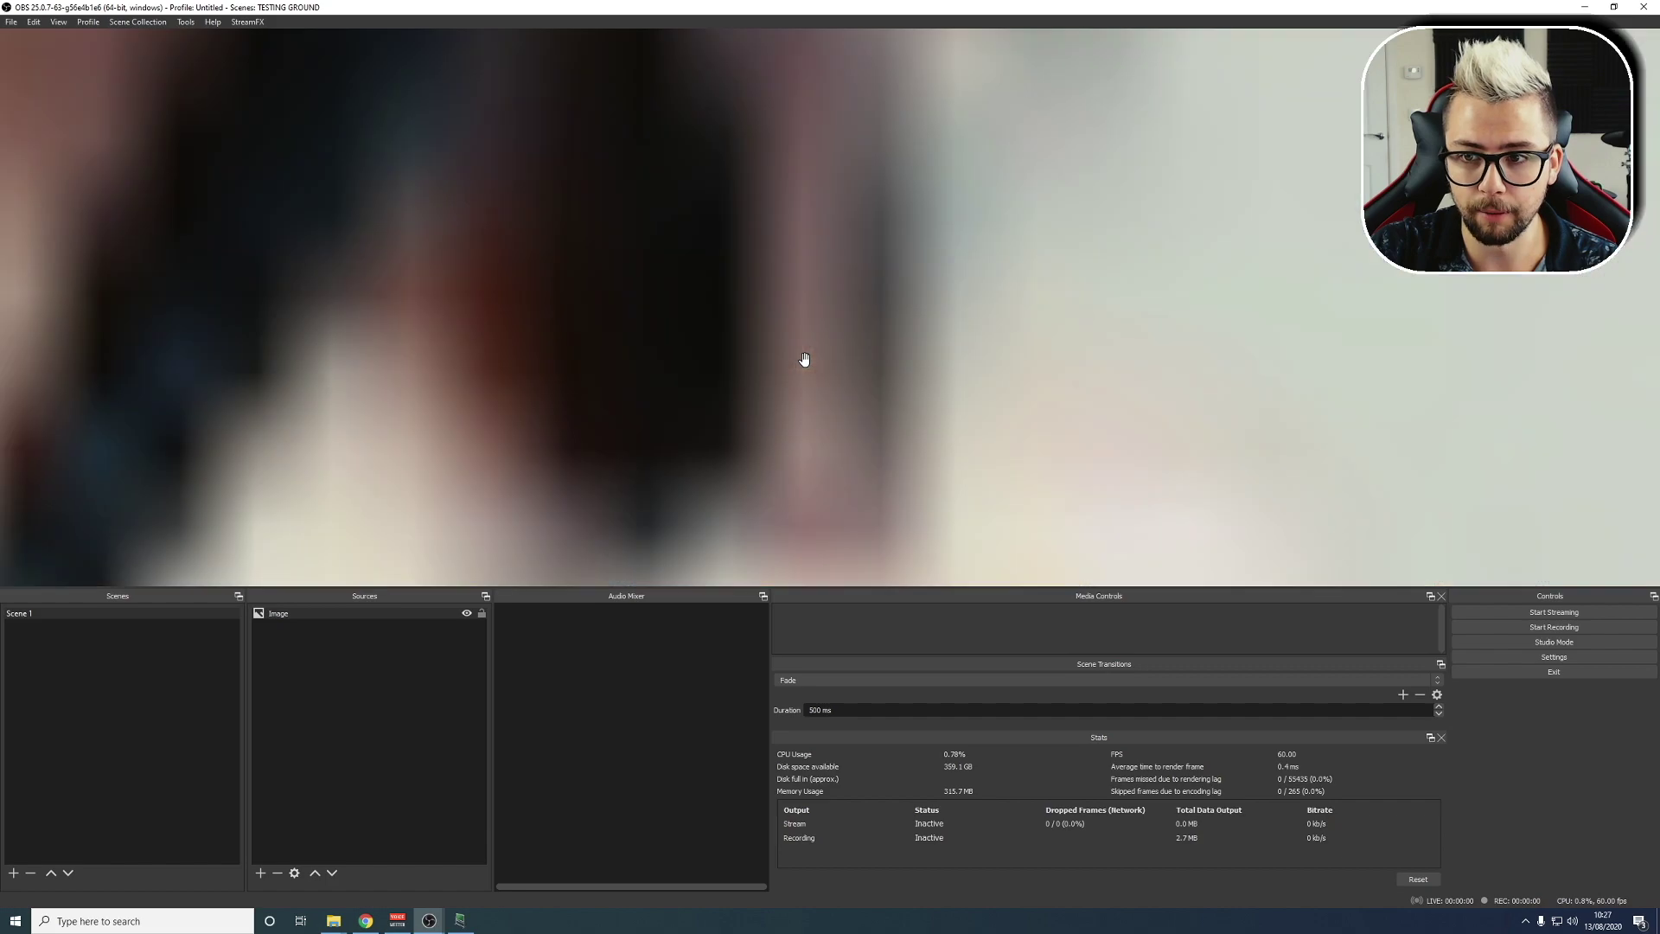
{"action": "scroll", "coordinate": [804, 358], "scroll_direction": "down", "scroll_amount": 8}
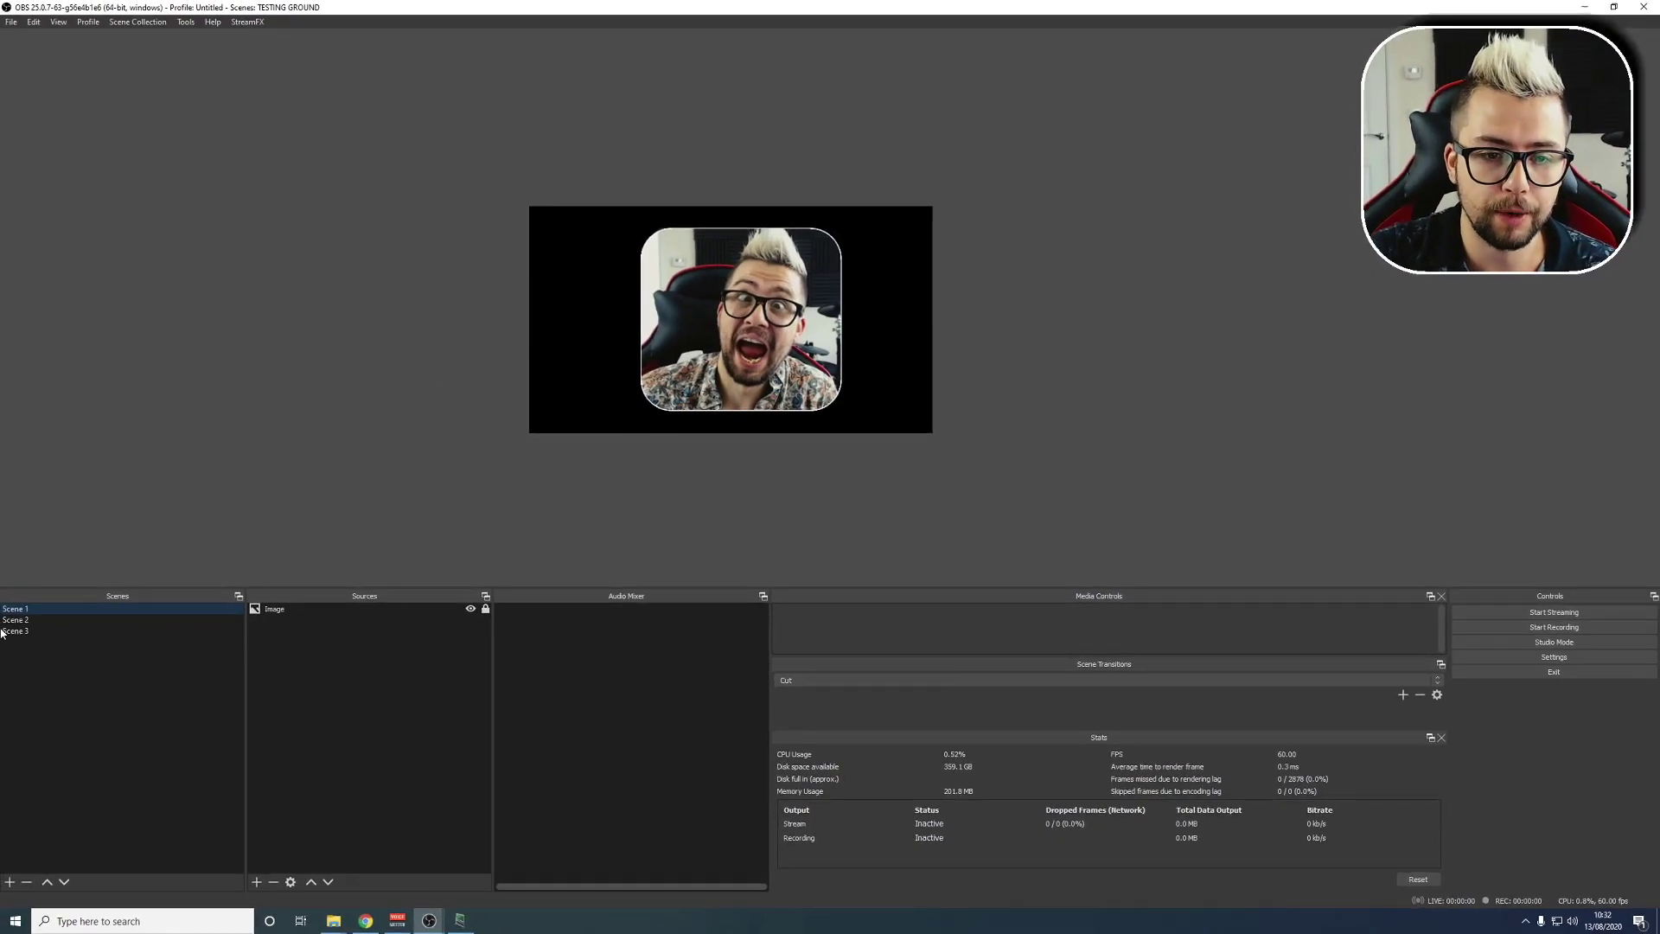
{"action": "left_click", "coordinate": [21, 632]}
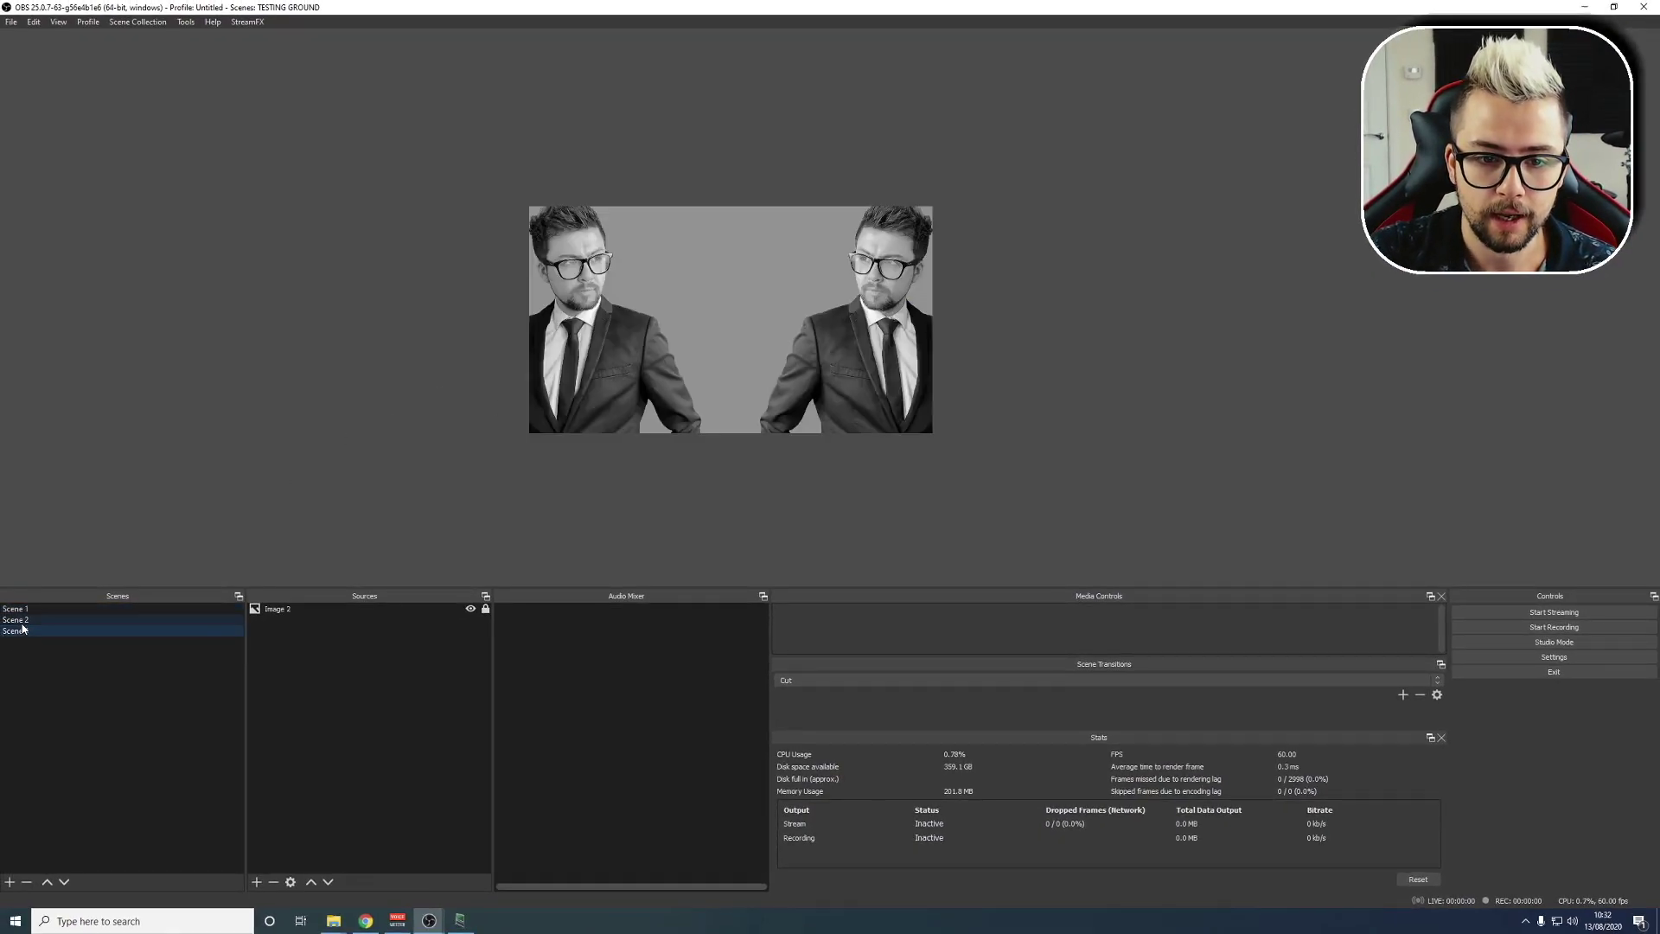
{"action": "left_click", "coordinate": [28, 620]}
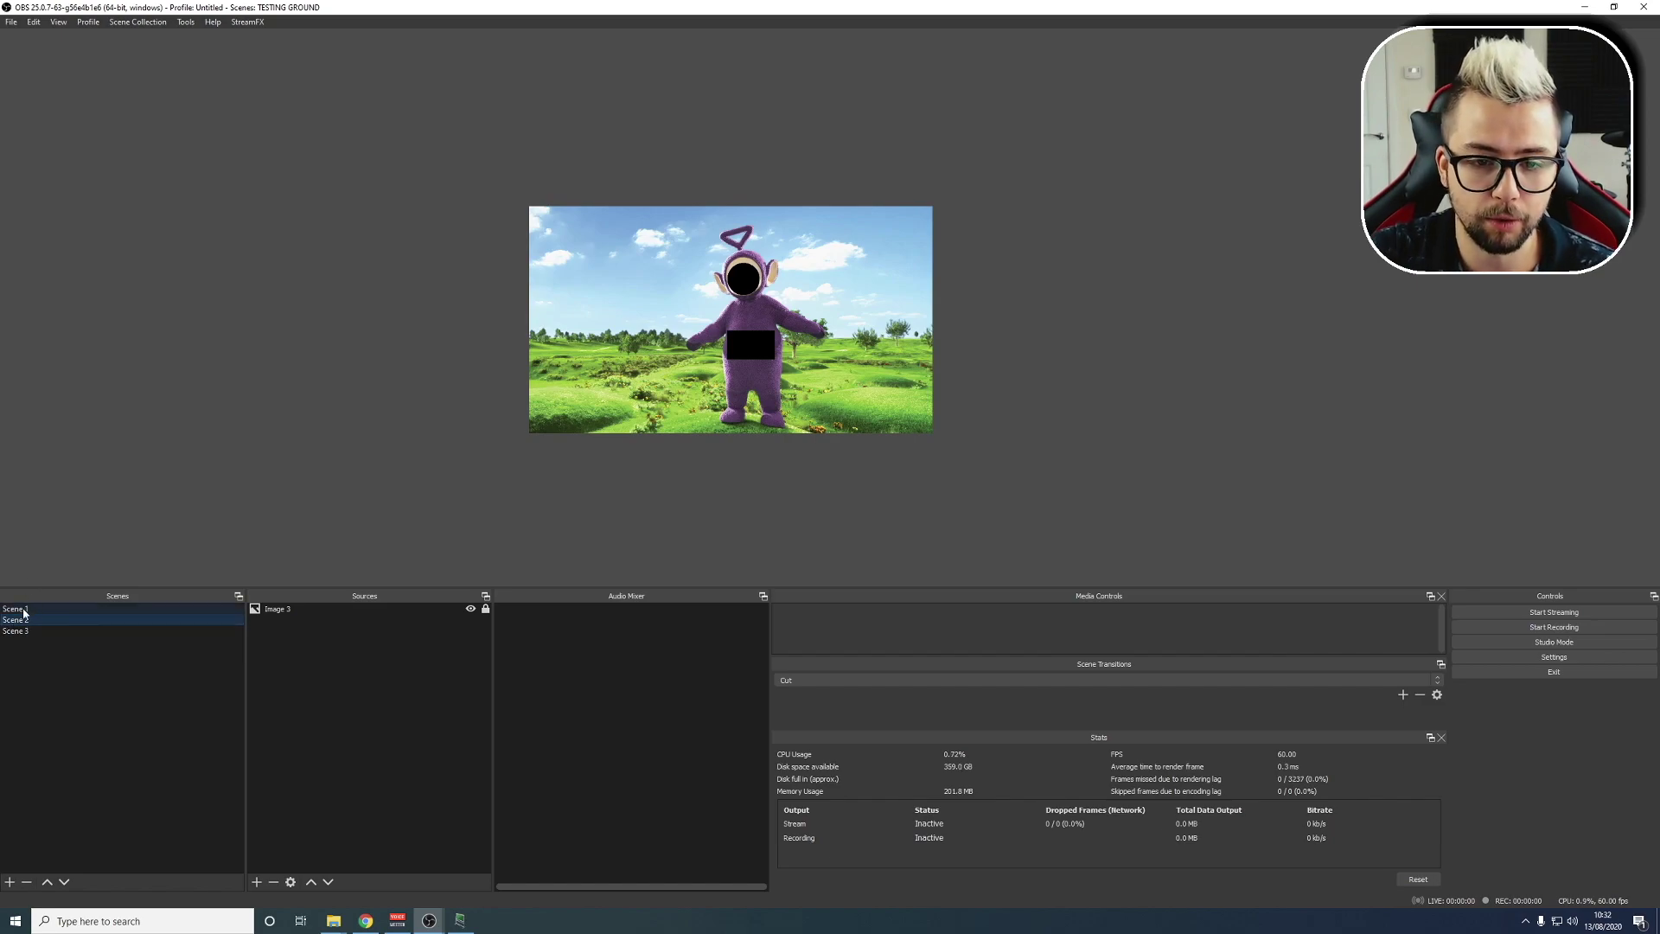
{"action": "left_click", "coordinate": [24, 610]}
{"action": "left_click", "coordinate": [30, 632]}
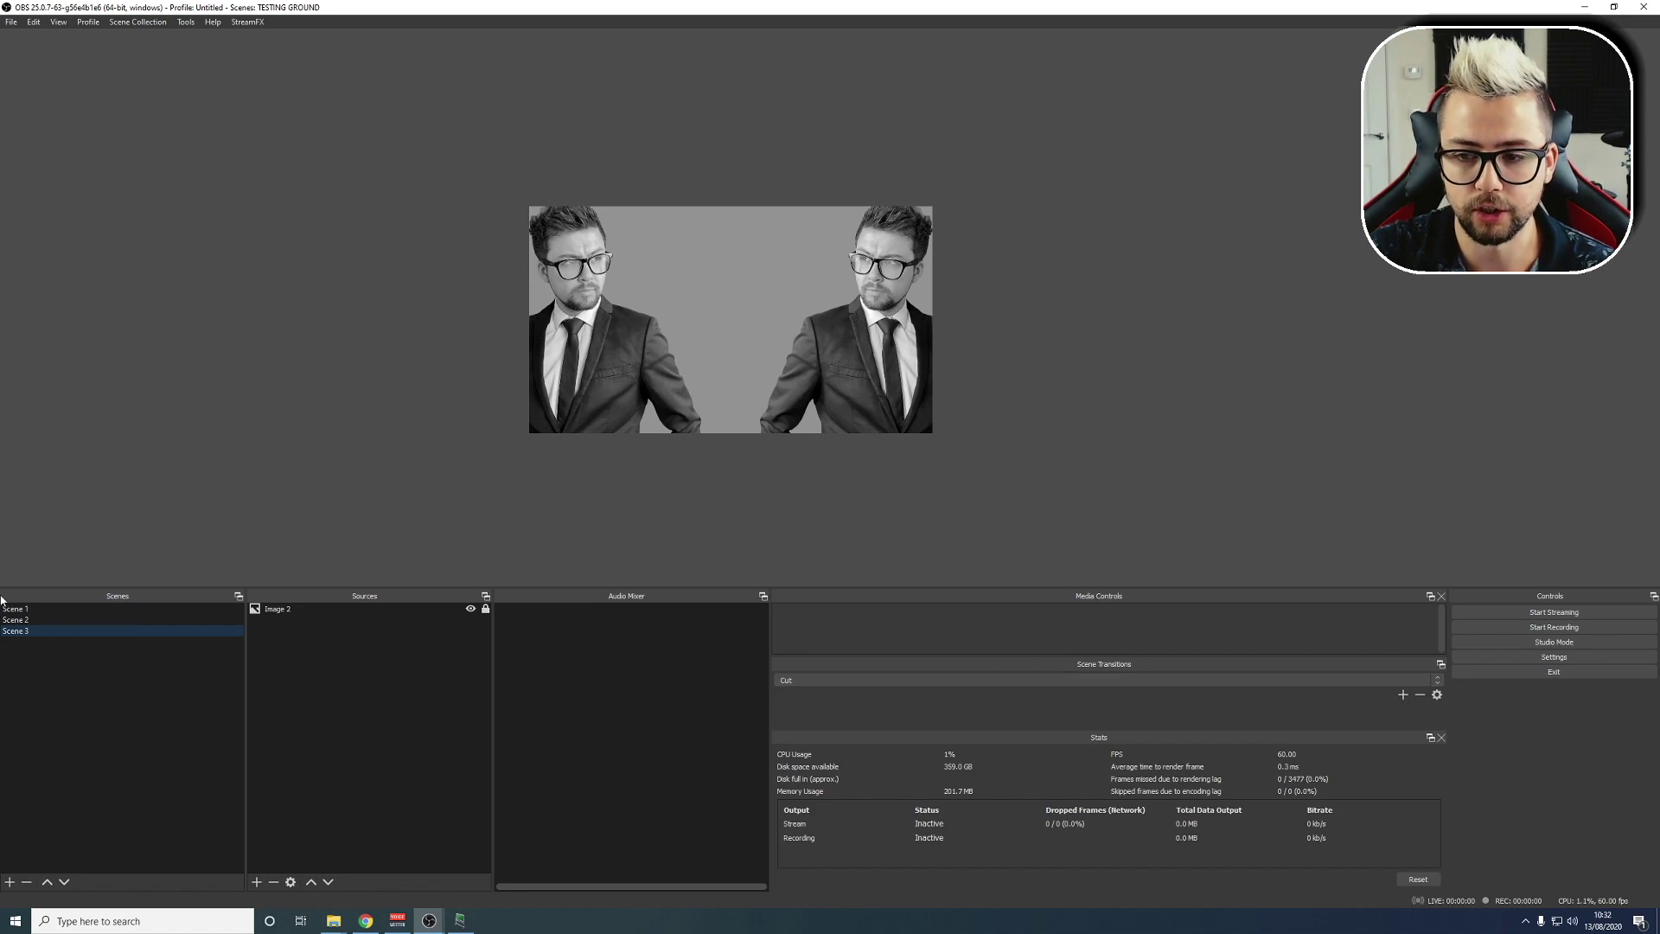
{"action": "left_click", "coordinate": [45, 610]}
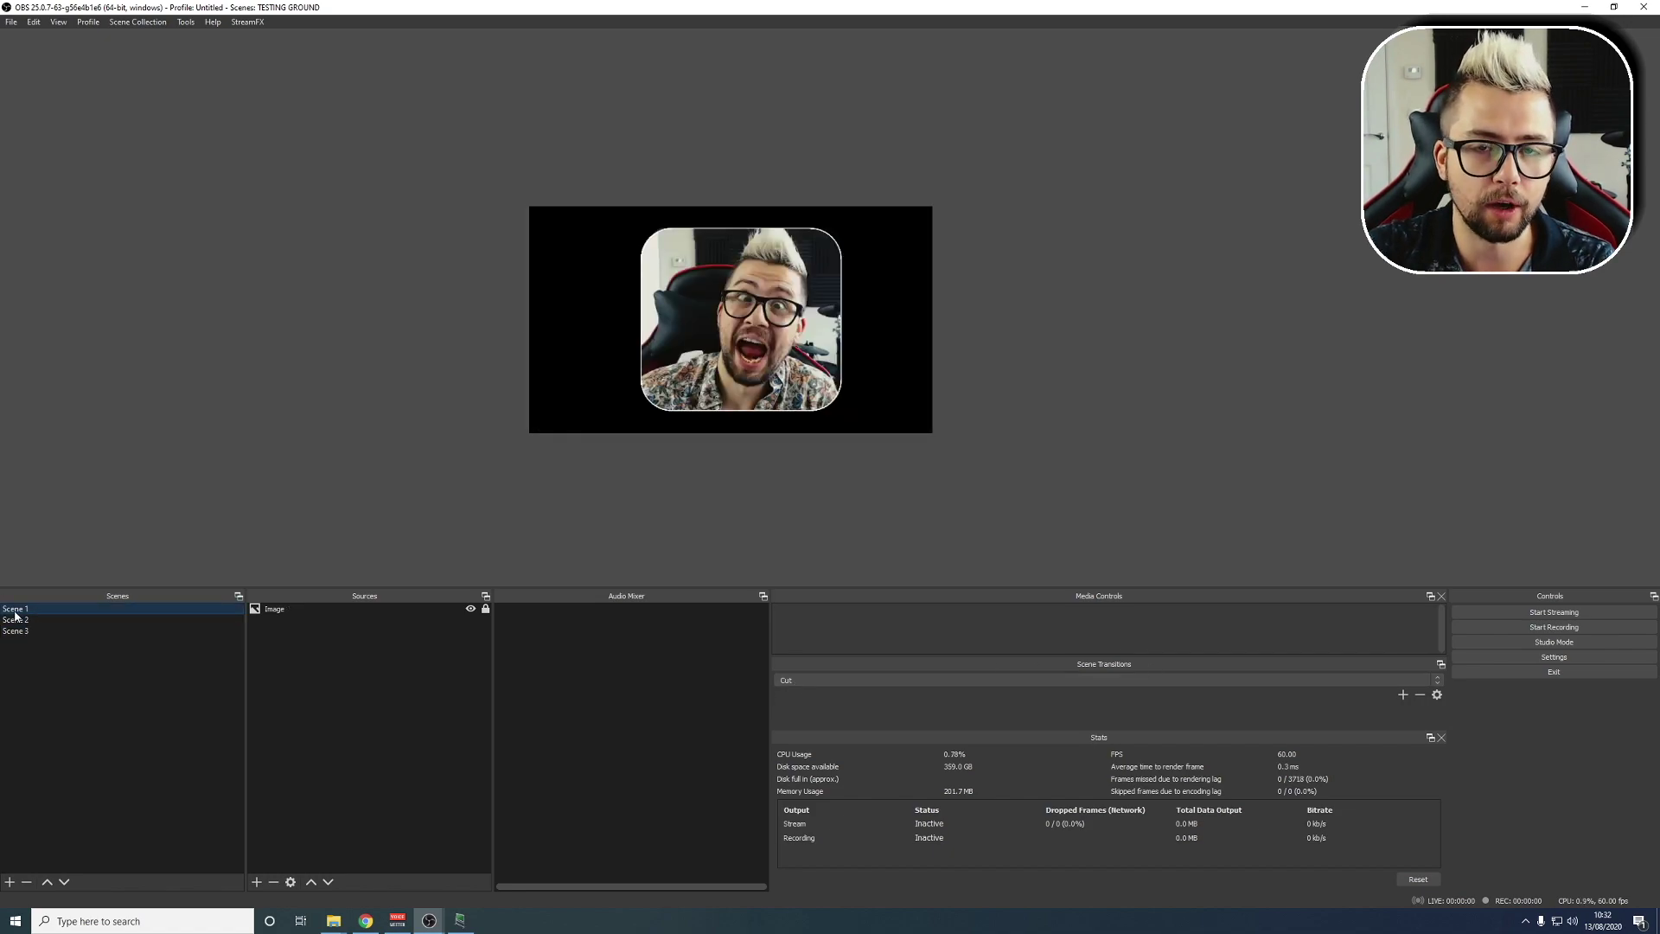
{"action": "right_click", "coordinate": [16, 616]}
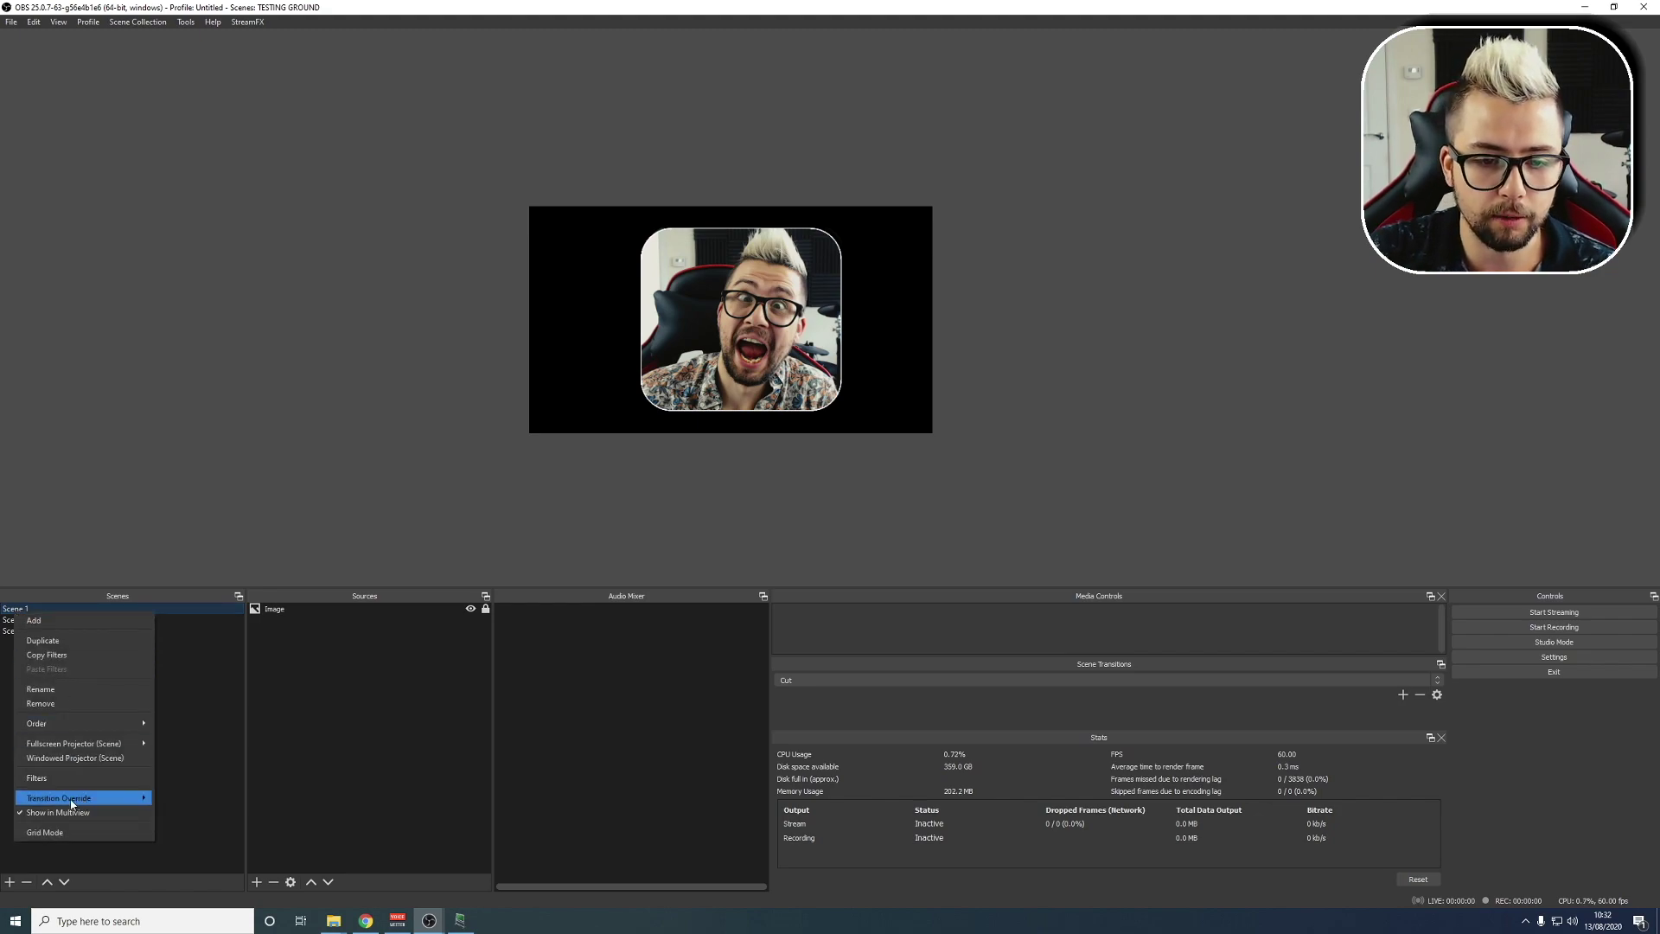
{"action": "mouse_move", "coordinate": [71, 800]}
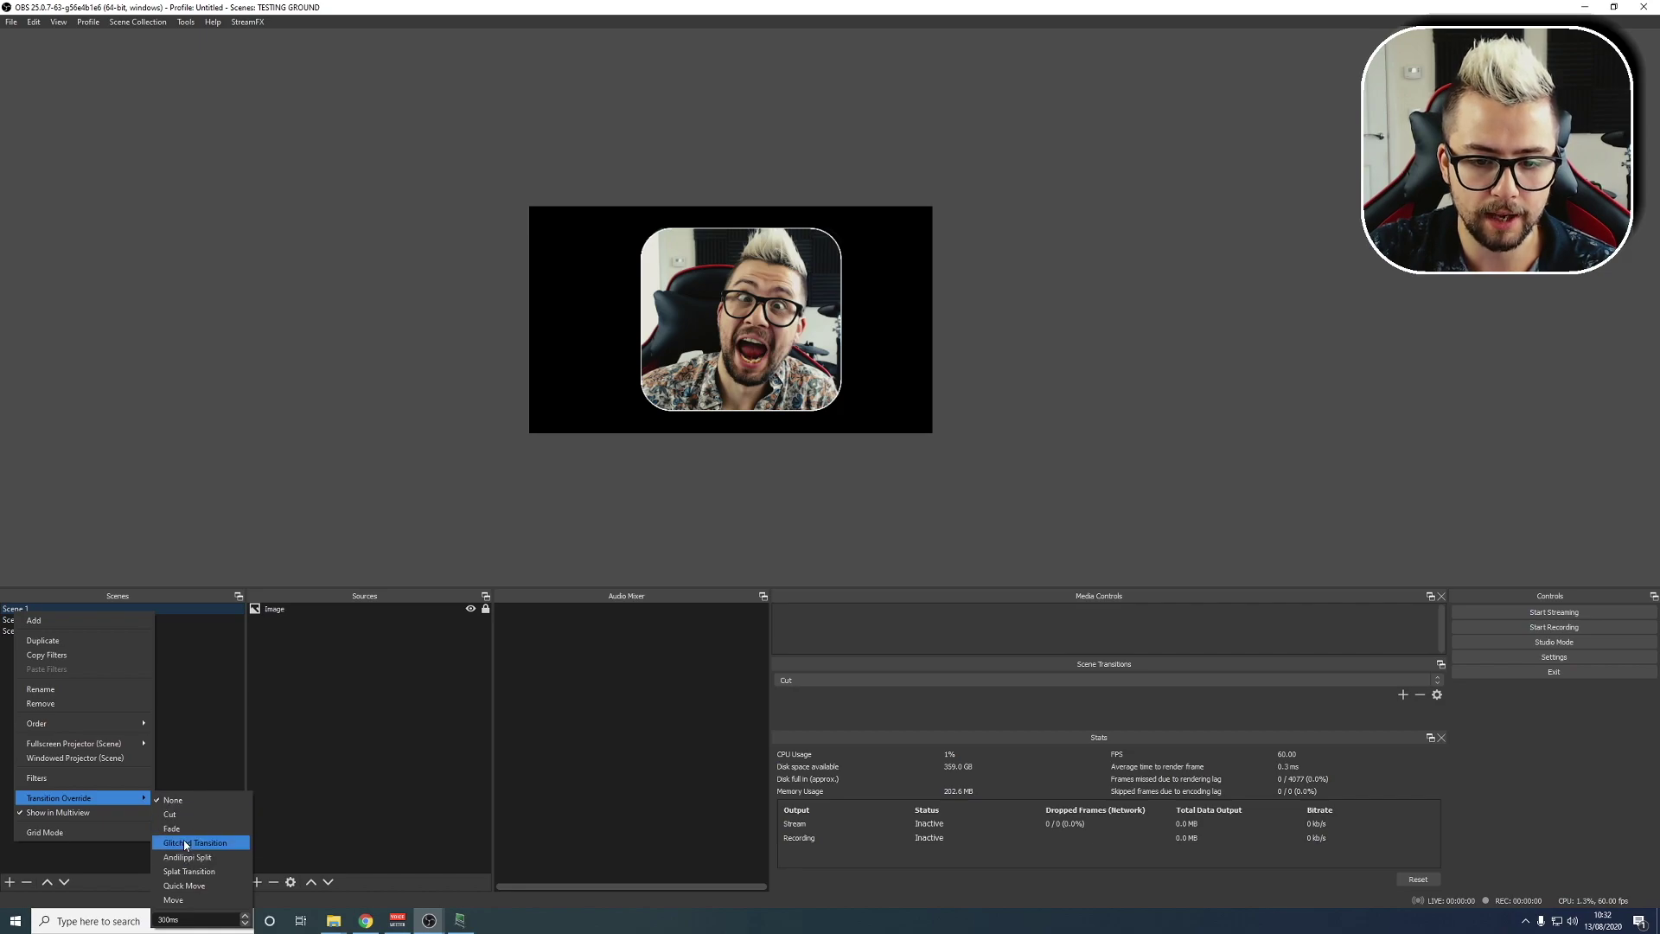
{"action": "left_click", "coordinate": [172, 828]}
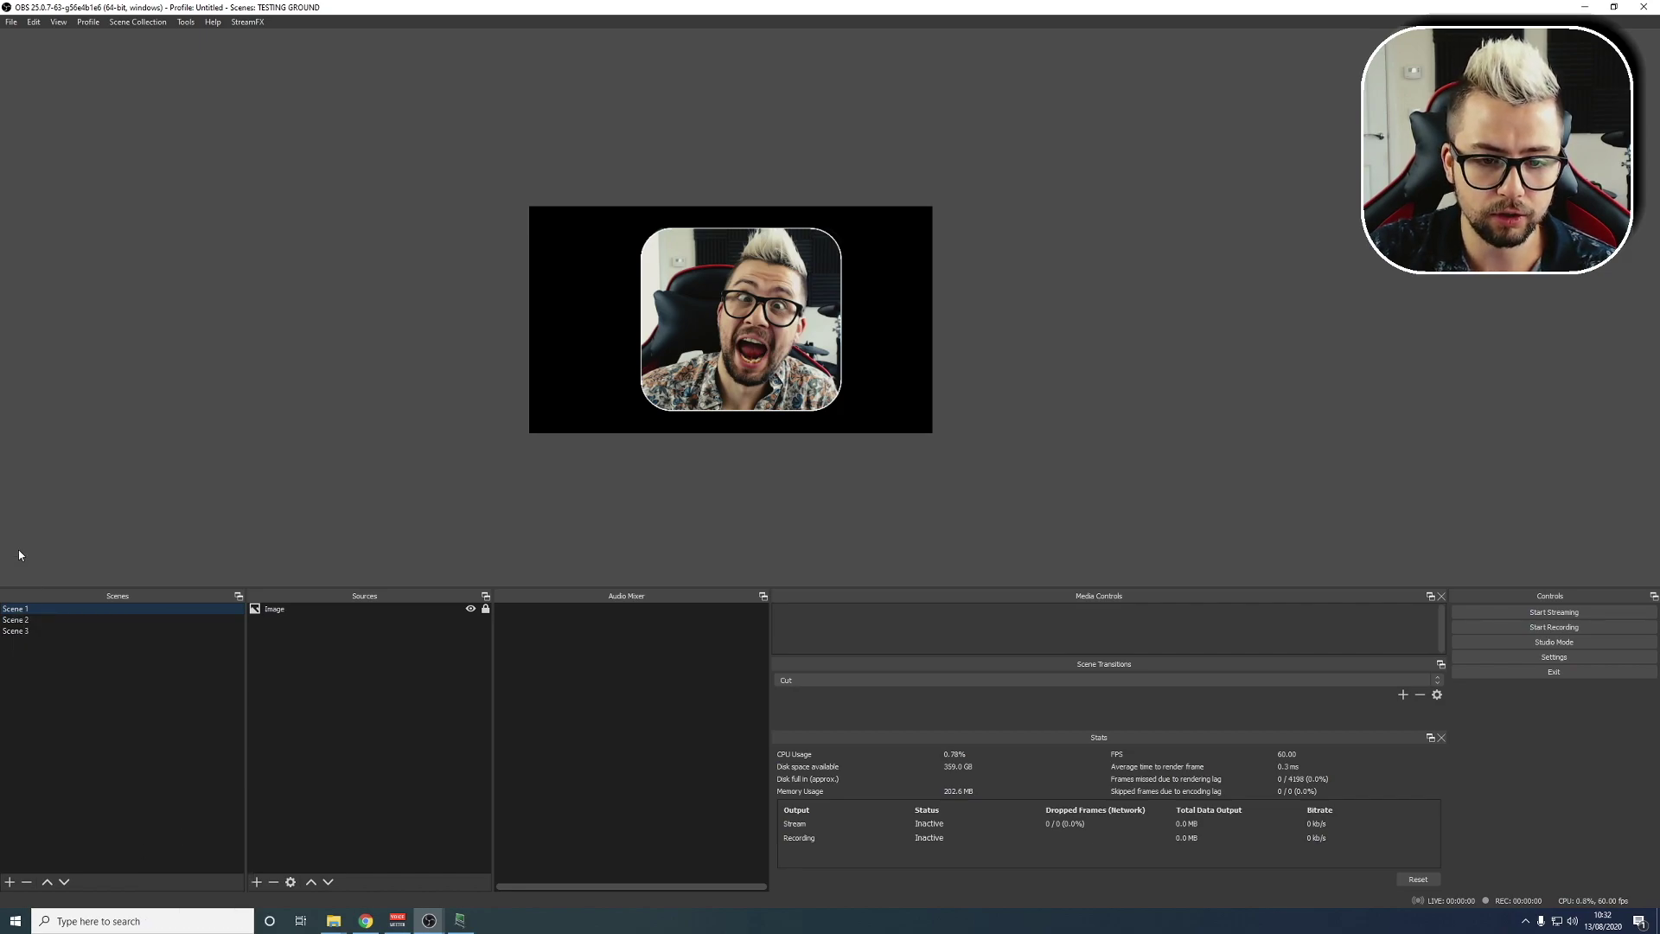
{"action": "right_click", "coordinate": [32, 612]}
{"action": "mouse_move", "coordinate": [144, 799]}
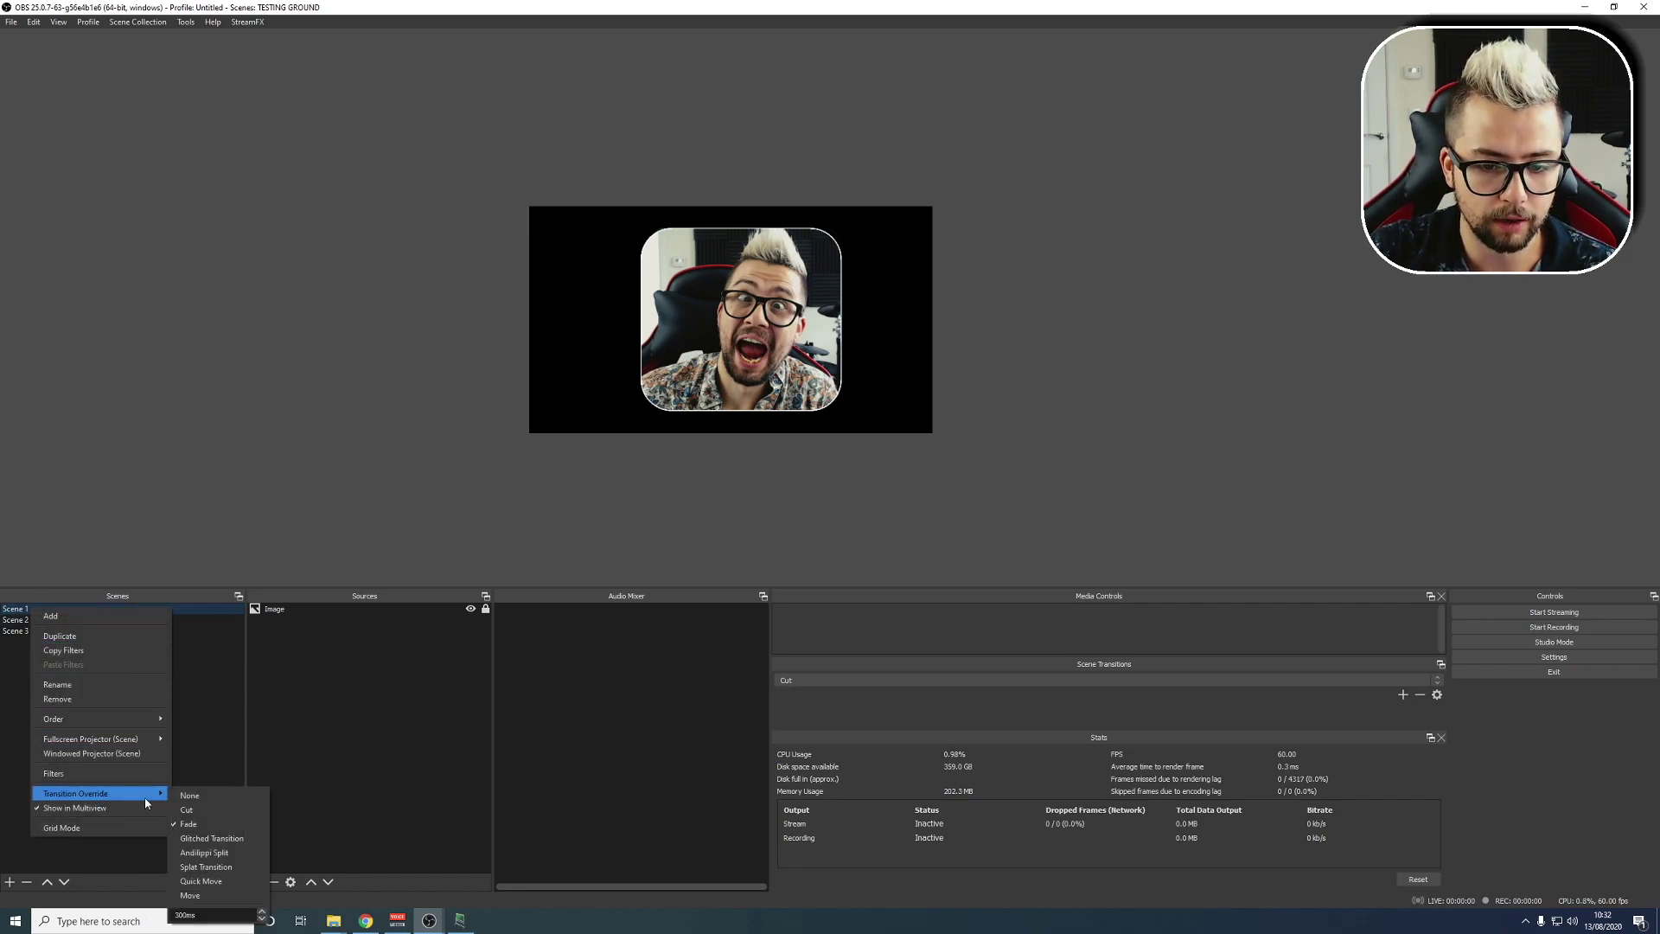
{"action": "key", "text": "Escape"}
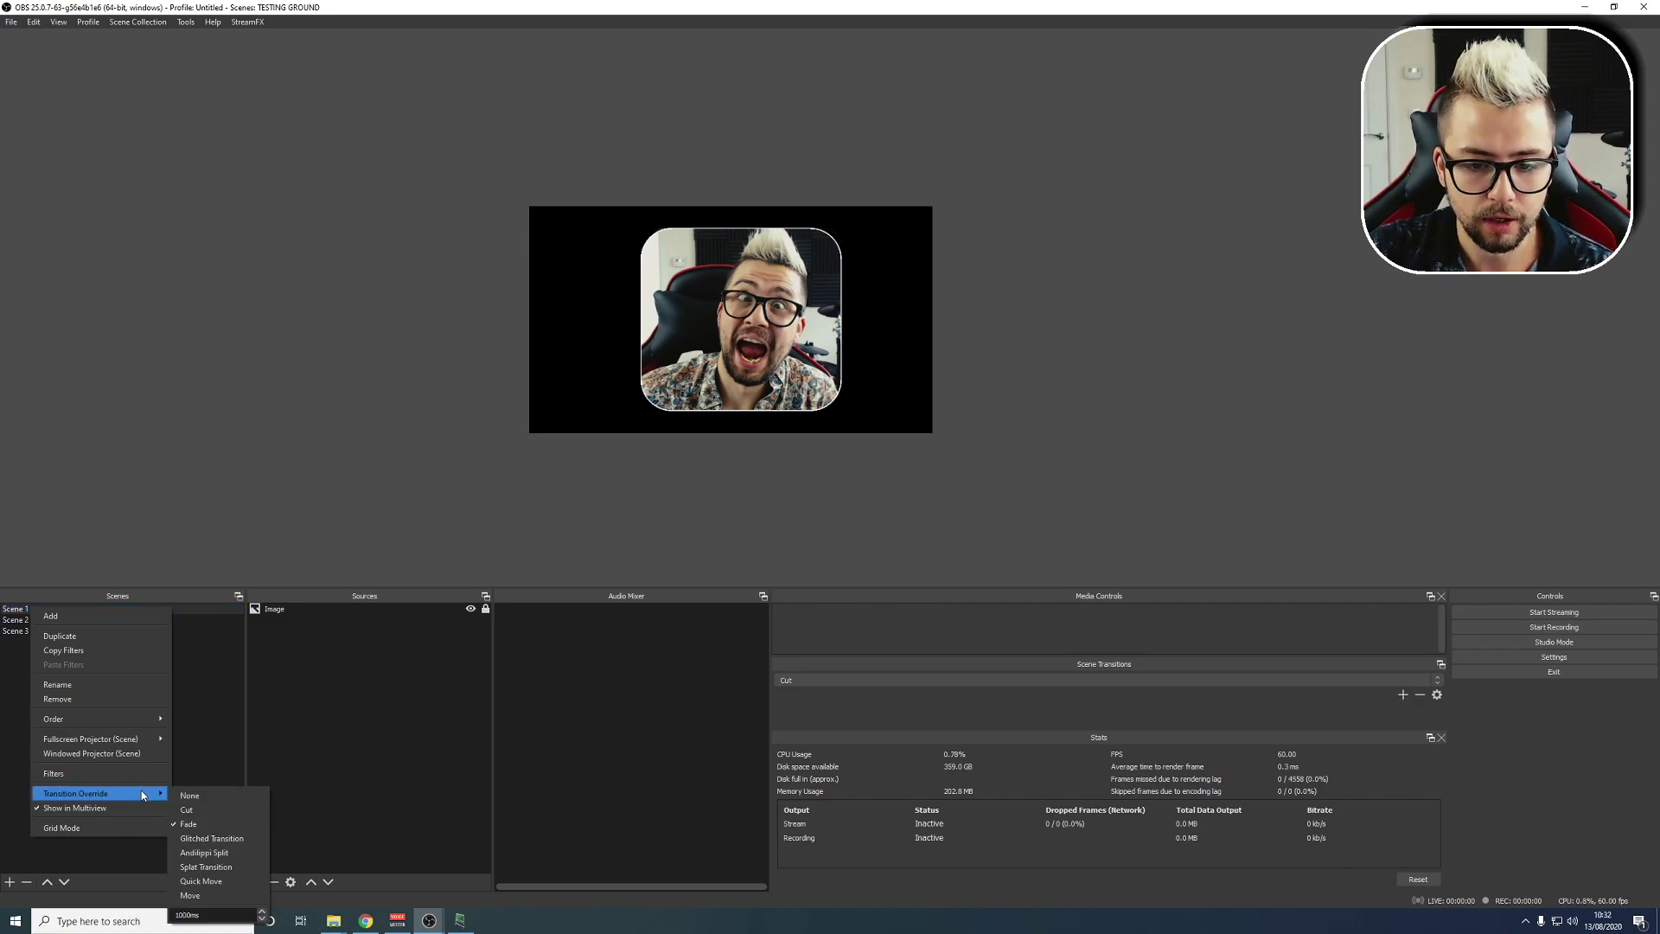
{"action": "left_click", "coordinate": [80, 561]}
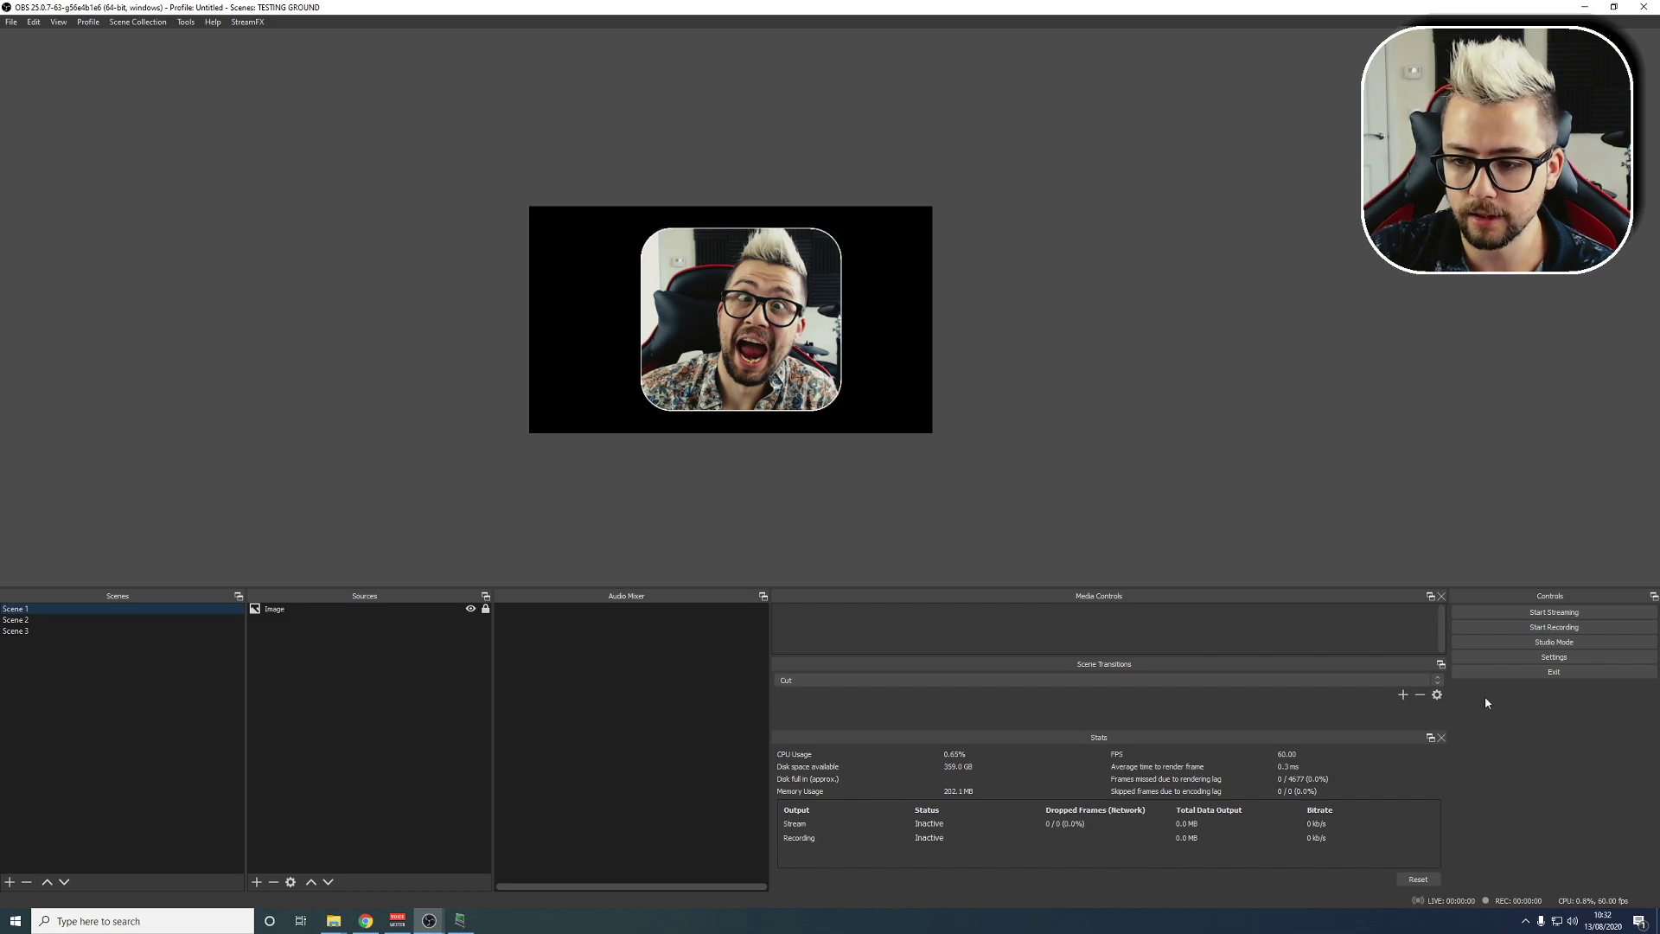
- Switch between Scene 1 and Scene 2, dismissing Scene 1's options menu
{"action": "left_click", "coordinate": [32, 621]}
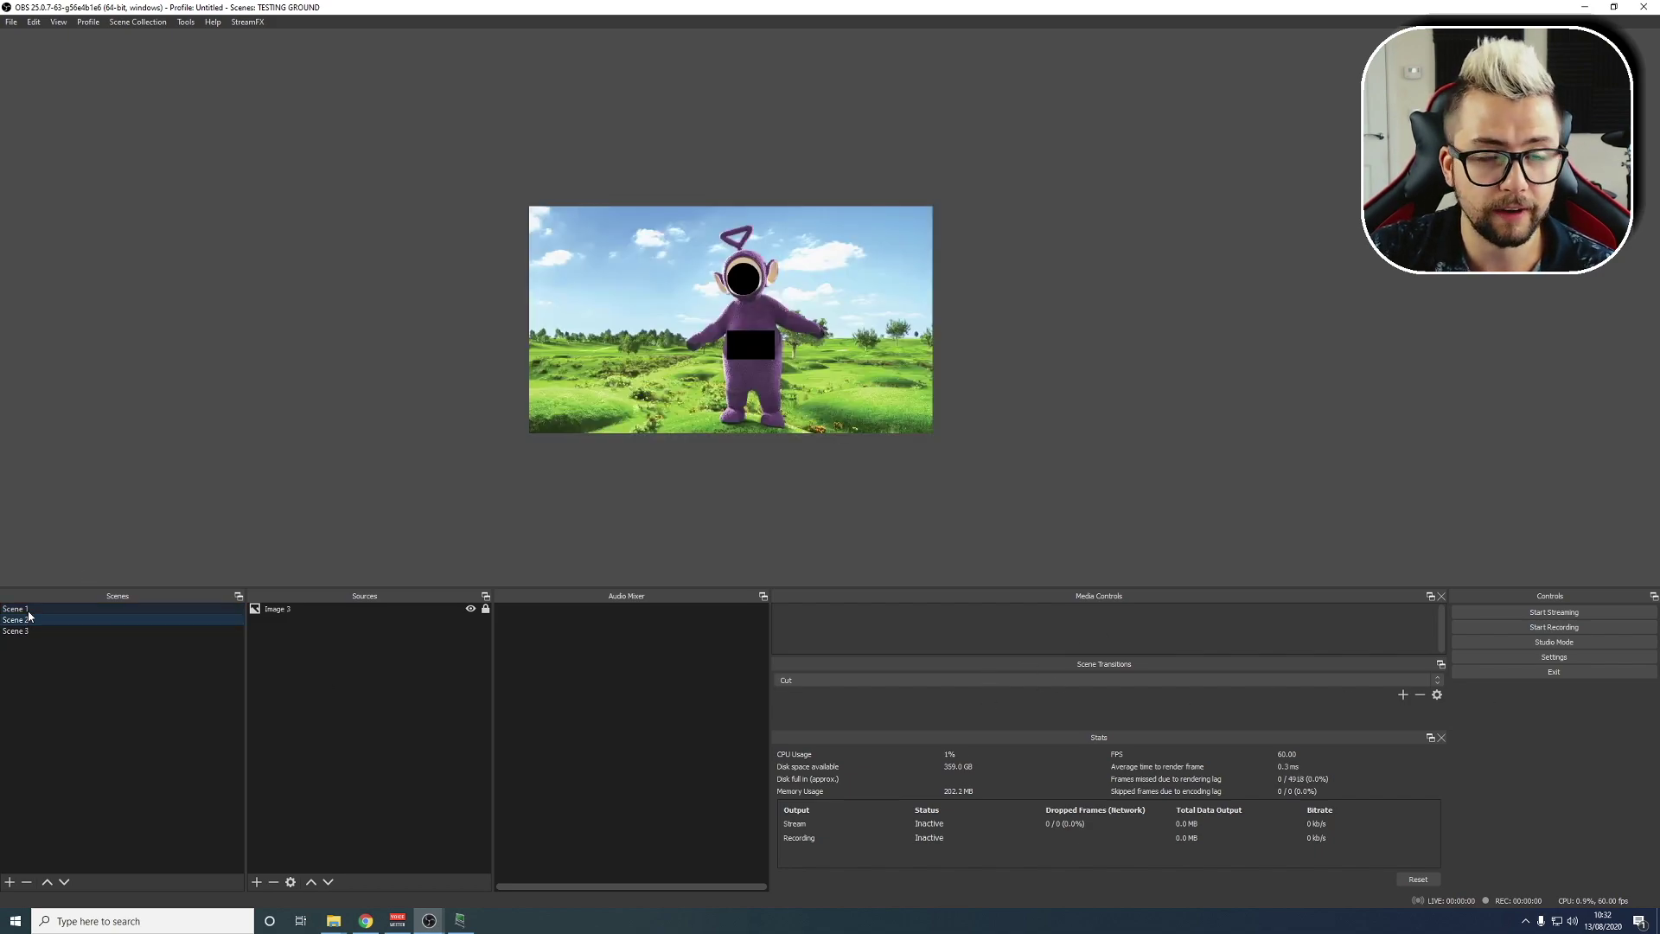
{"action": "left_click", "coordinate": [28, 611]}
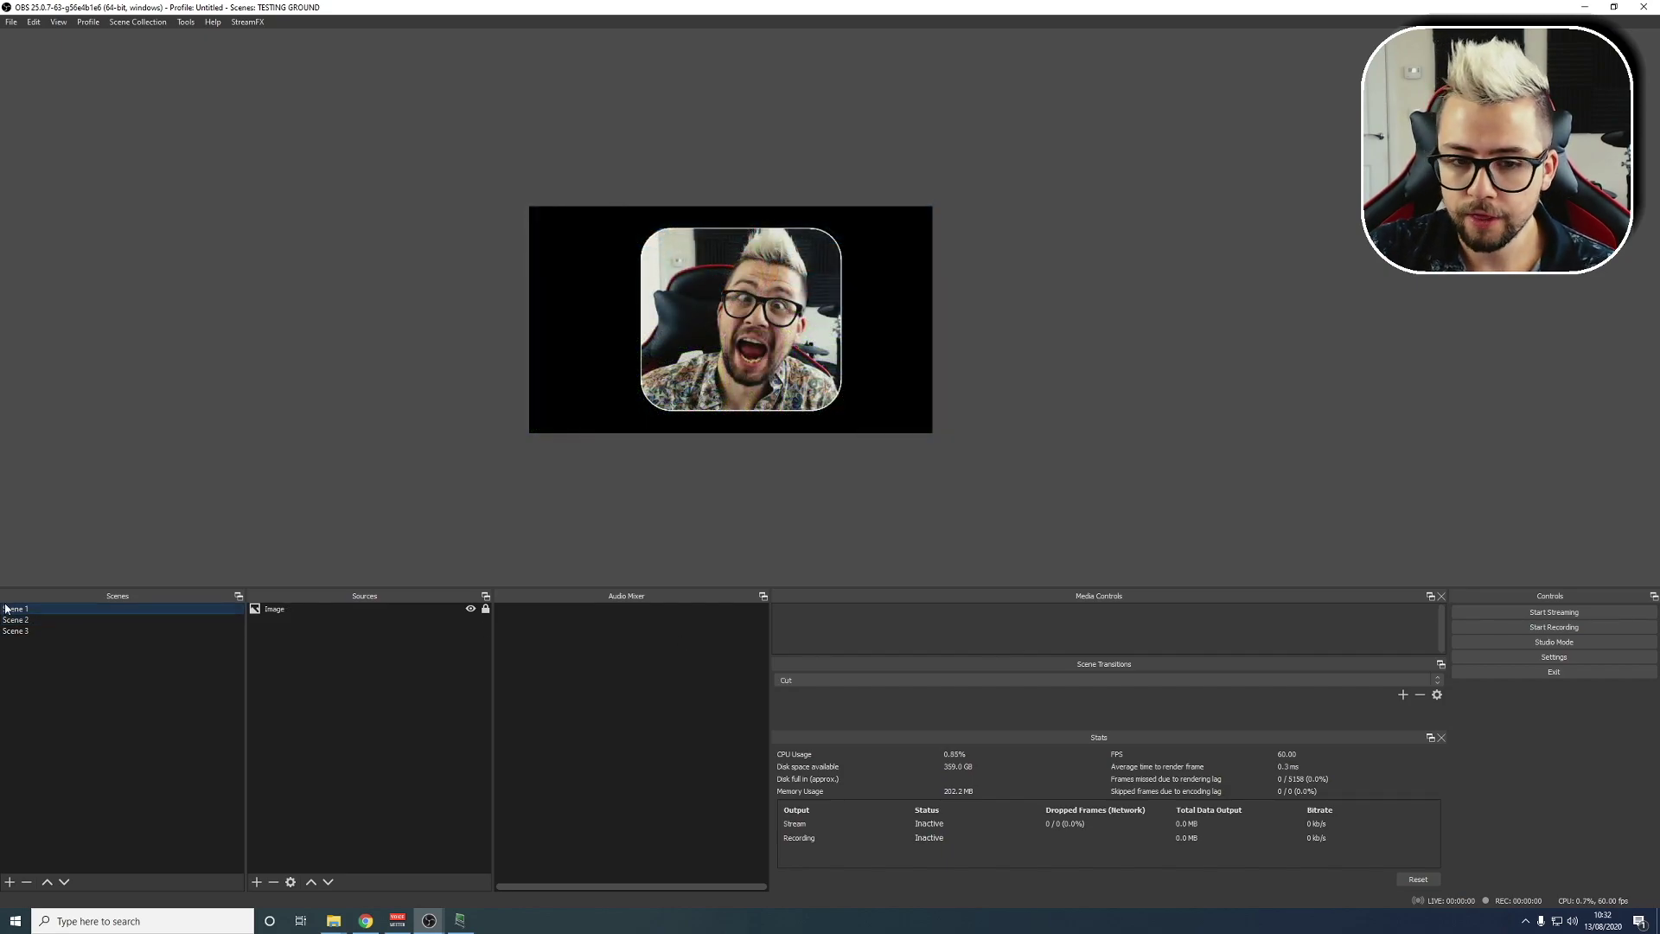
{"action": "right_click", "coordinate": [20, 612]}
{"action": "key", "text": "Escape"}
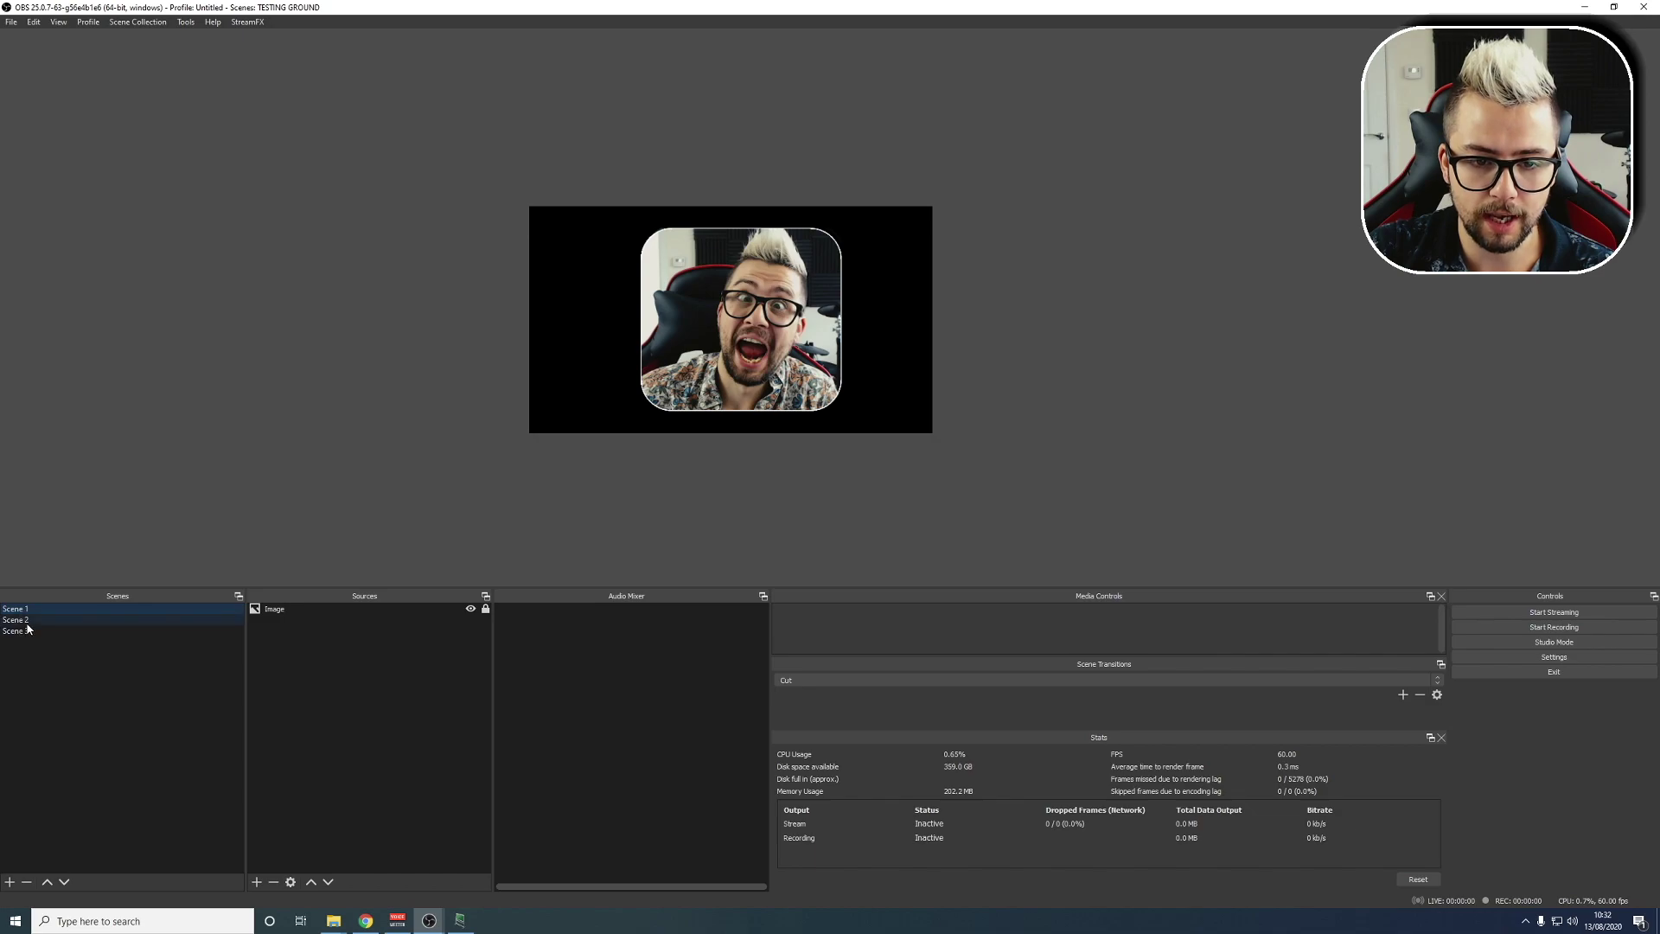
- Give Scene 2 an Andilippi Split transition override
{"action": "left_click", "coordinate": [22, 623]}
{"action": "right_click", "coordinate": [22, 622]}
{"action": "mouse_move", "coordinate": [114, 809]}
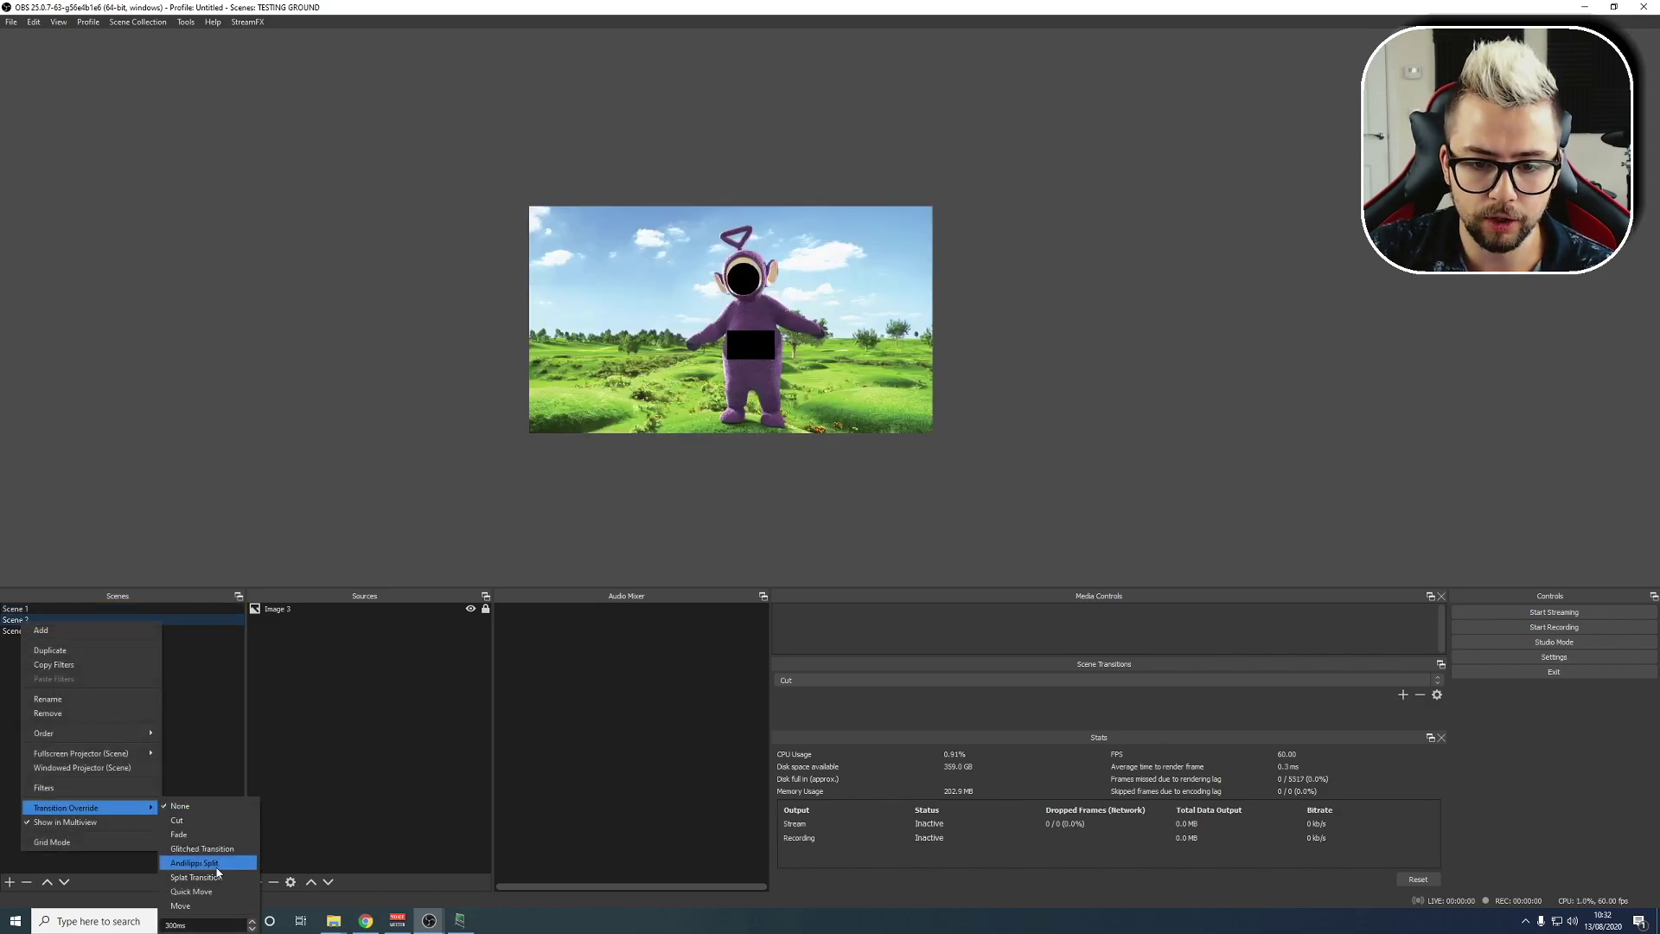
{"action": "left_click", "coordinate": [194, 863]}
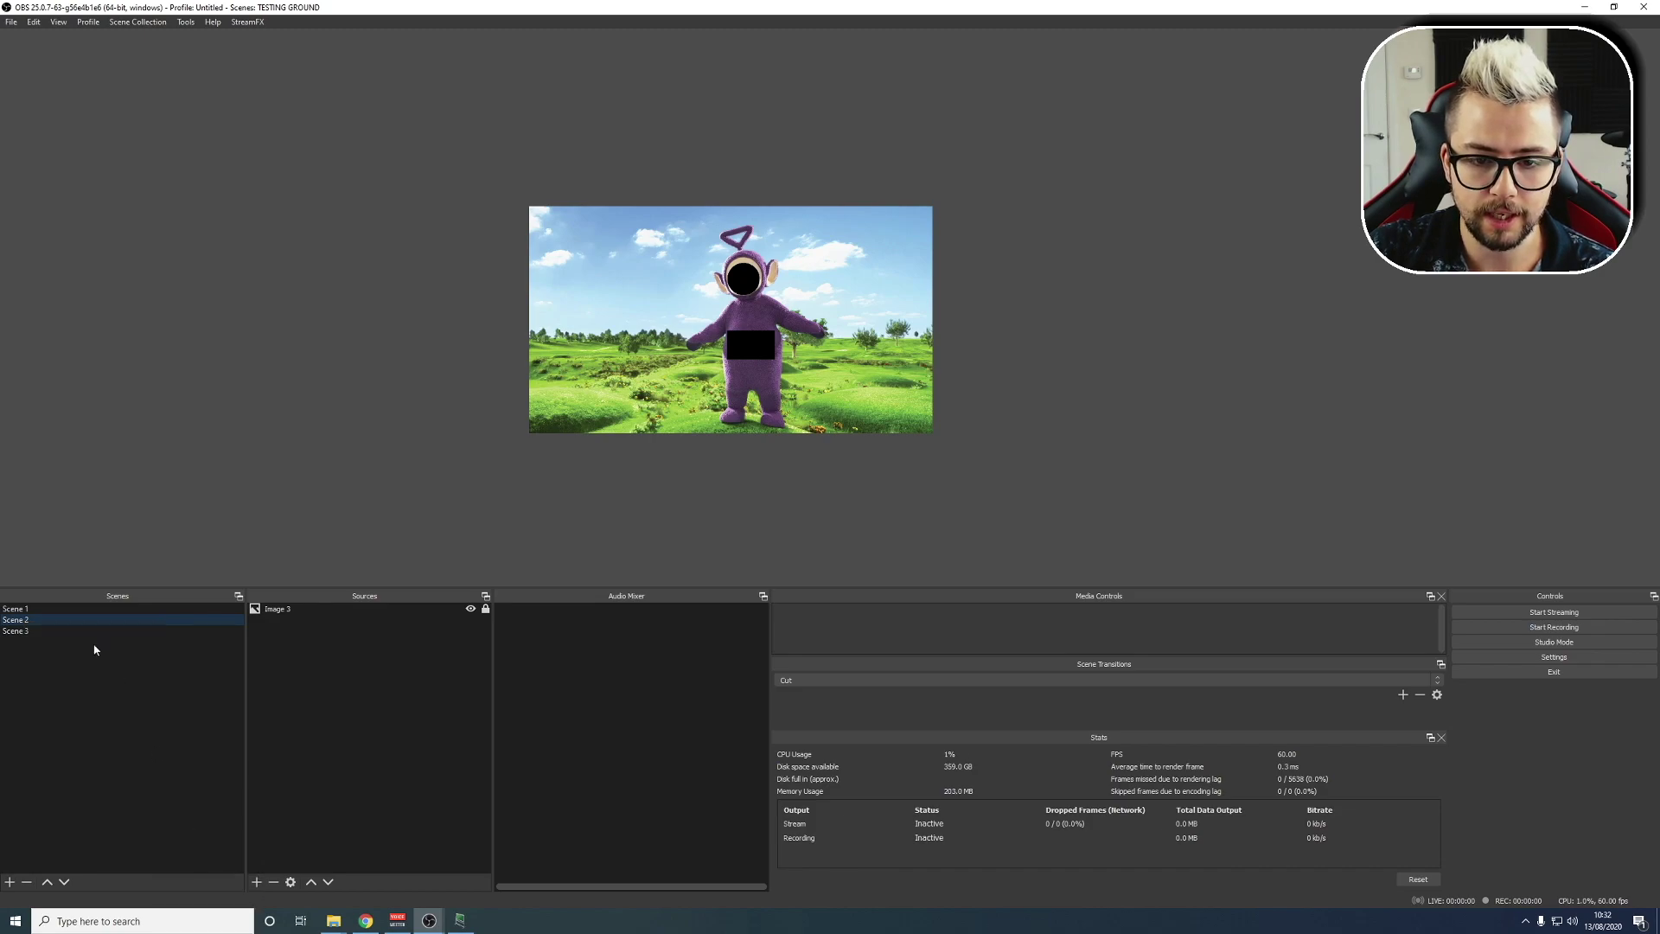
- Cycle through Scenes 1, 2 and 3 and return to Scene 1
{"action": "left_click", "coordinate": [33, 611]}
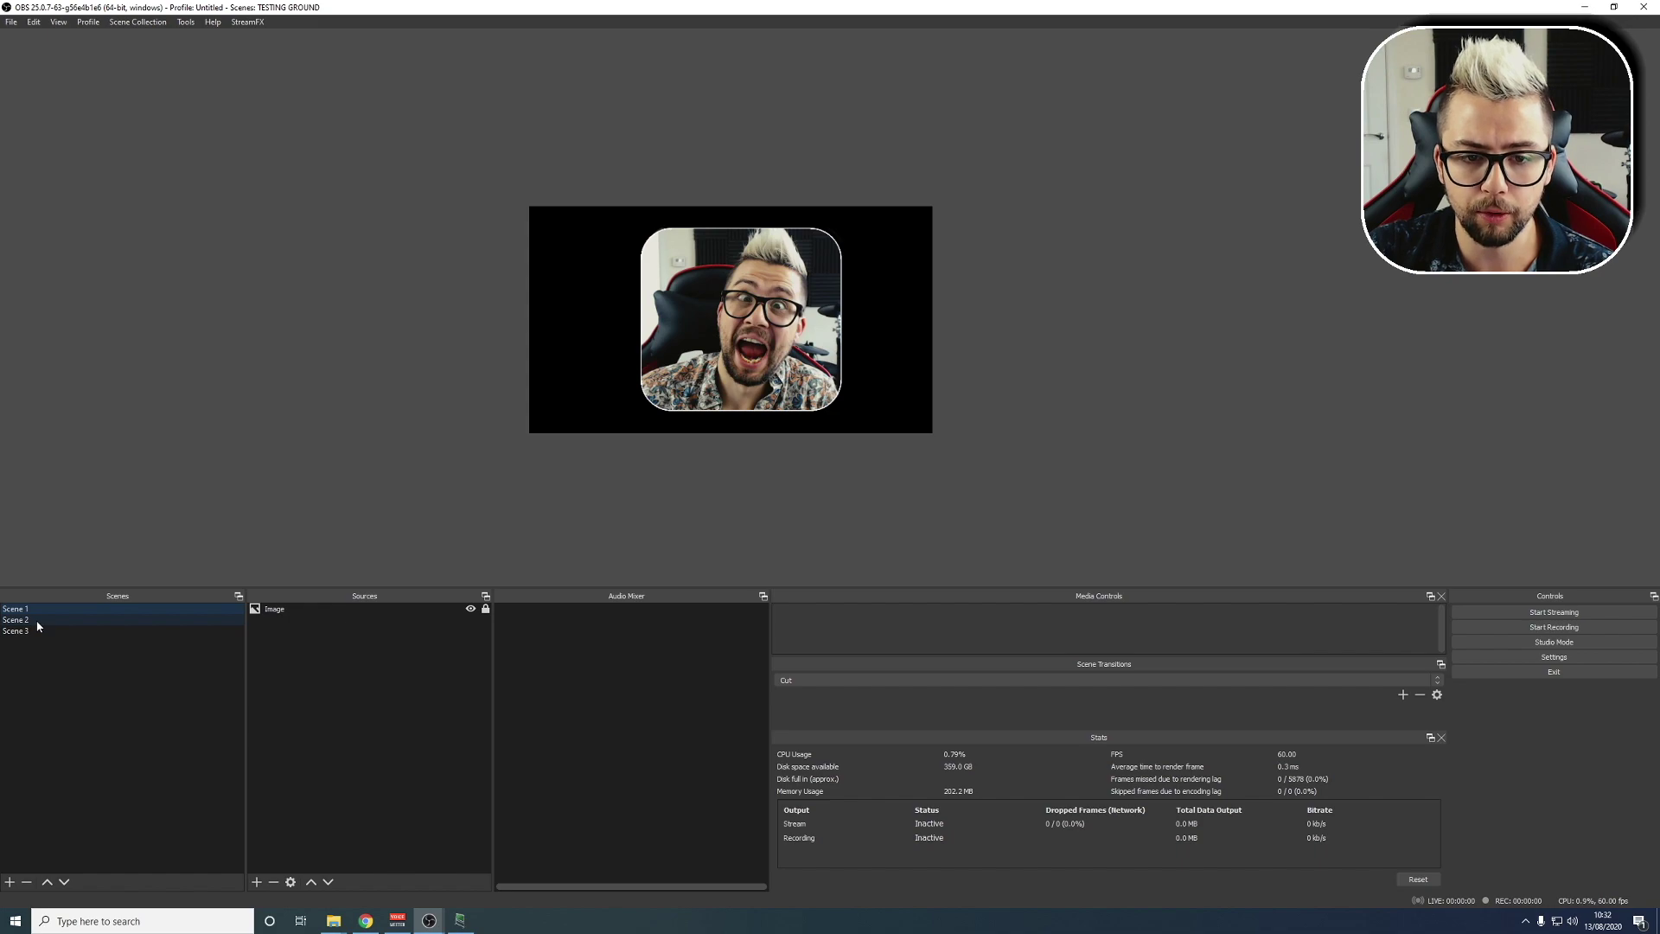
{"action": "left_click", "coordinate": [37, 623]}
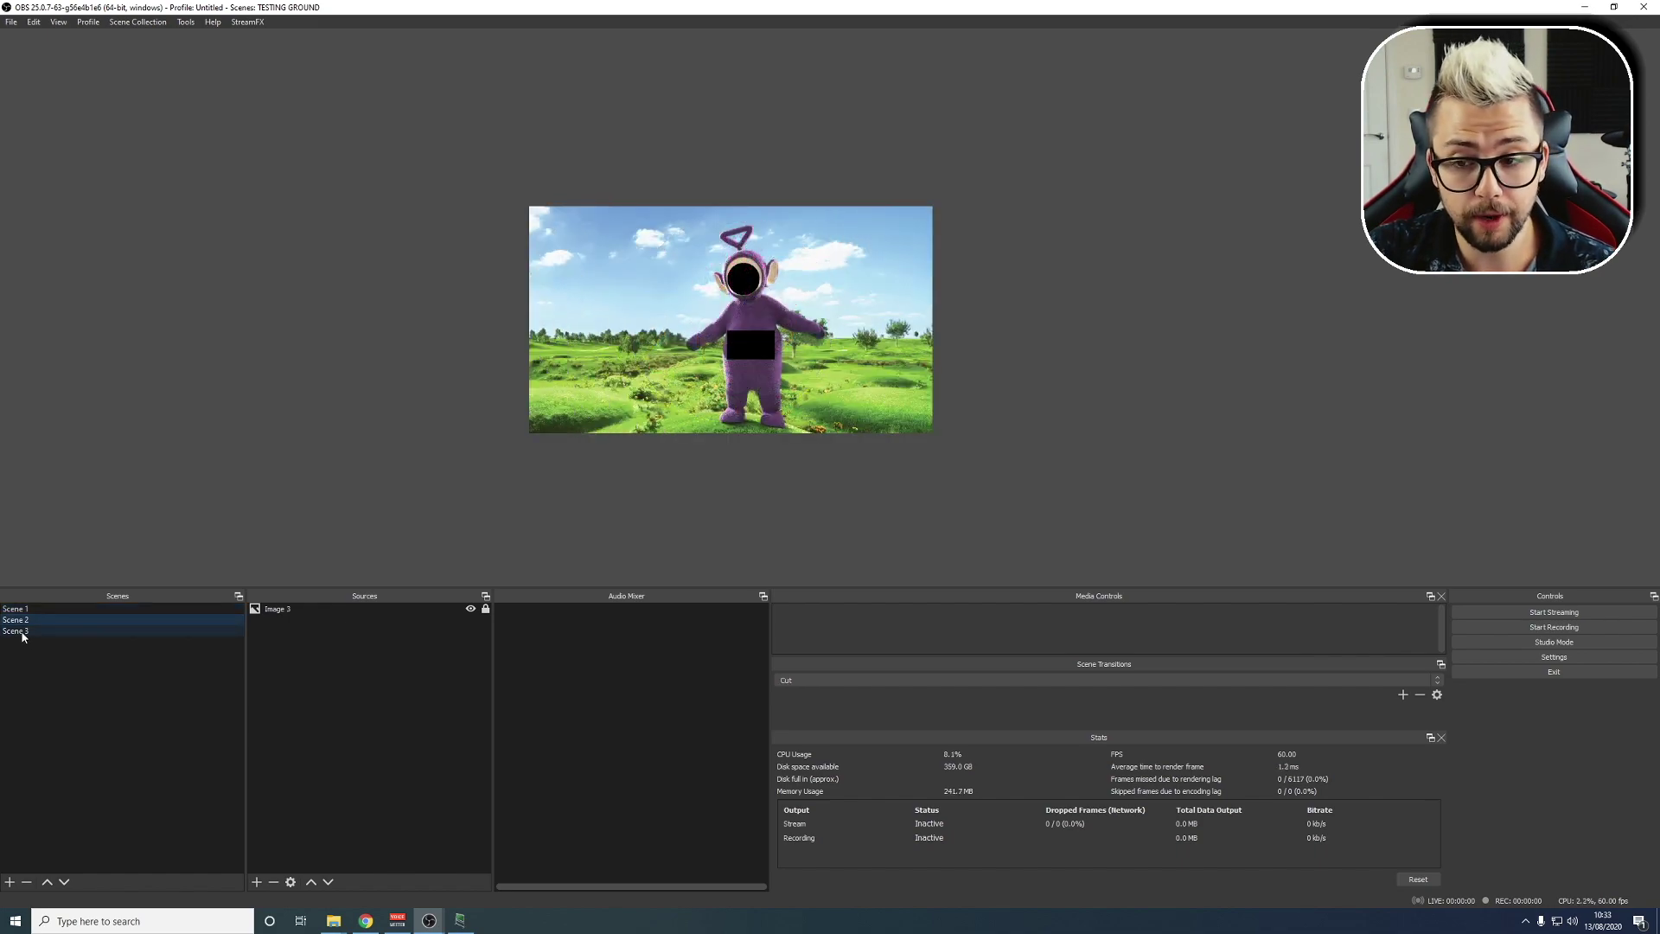
{"action": "left_click", "coordinate": [22, 634]}
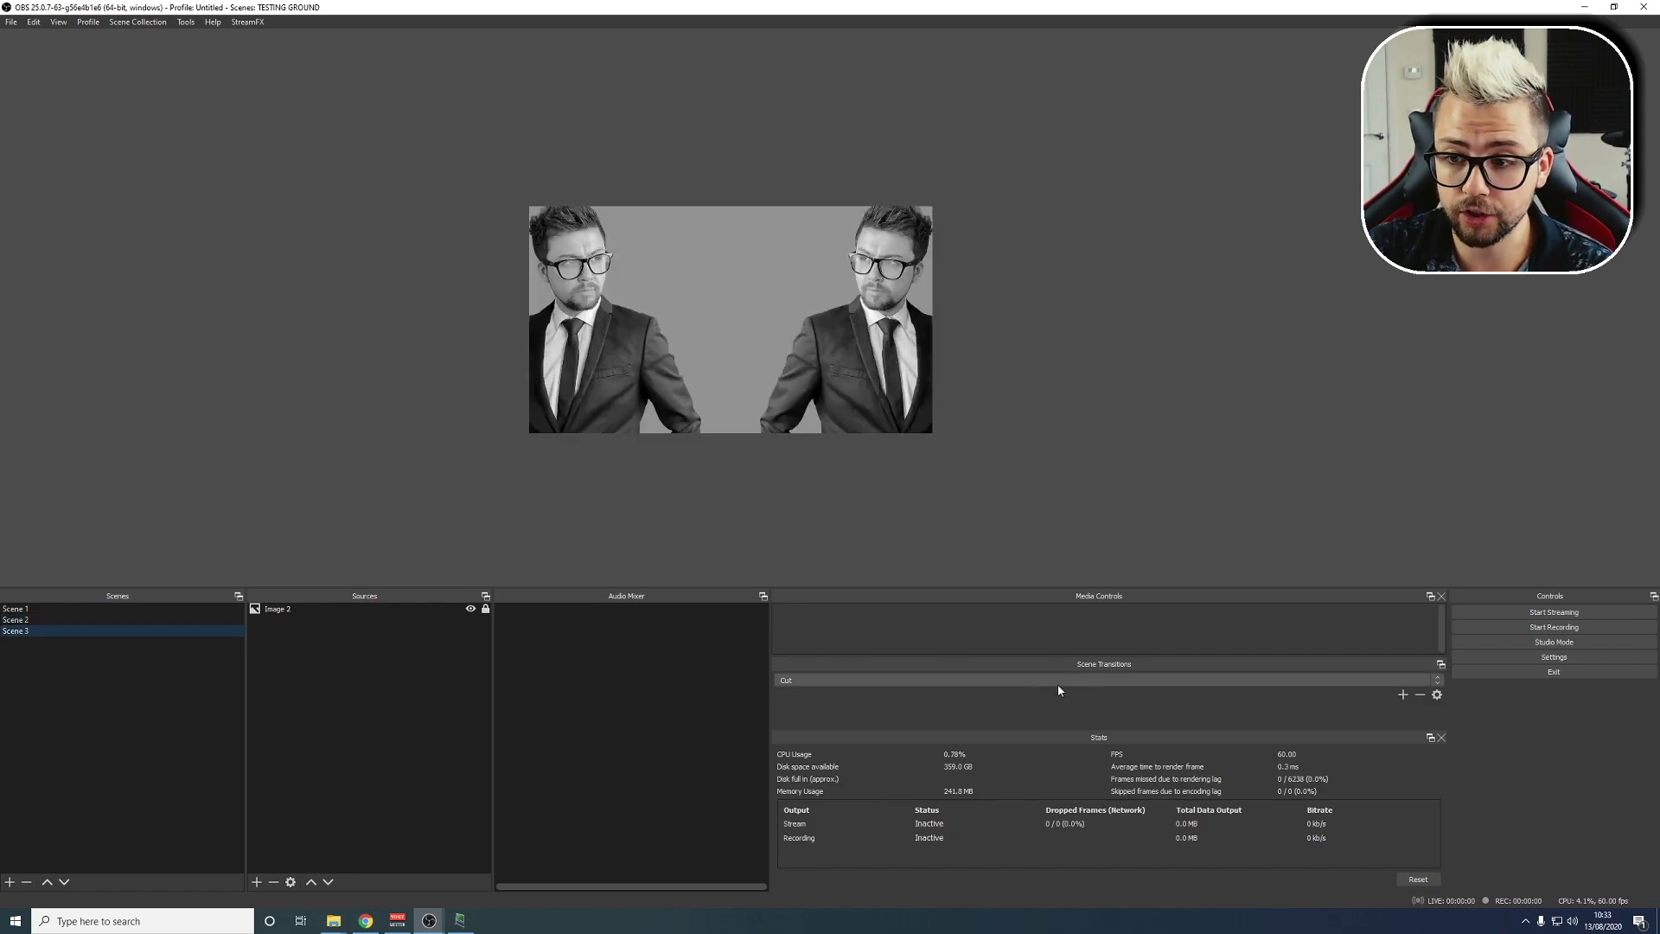
{"action": "left_click", "coordinate": [16, 610]}
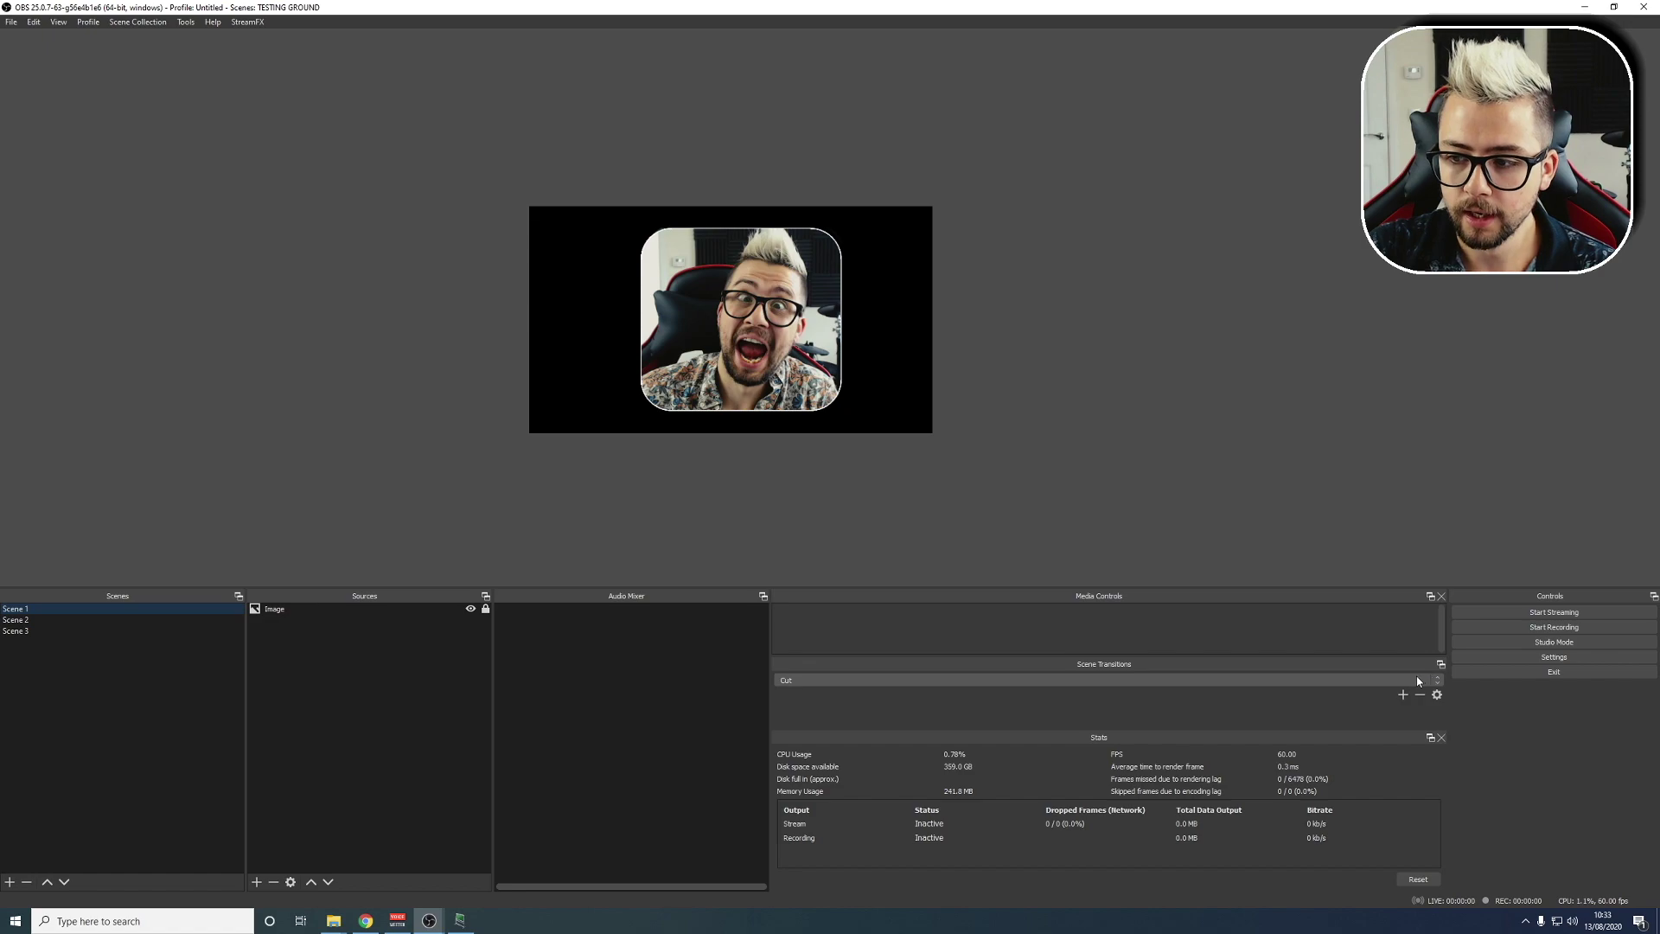
- Switch to Scene 3 and browse the transition lists without adding any transition
{"action": "left_click", "coordinate": [1437, 684]}
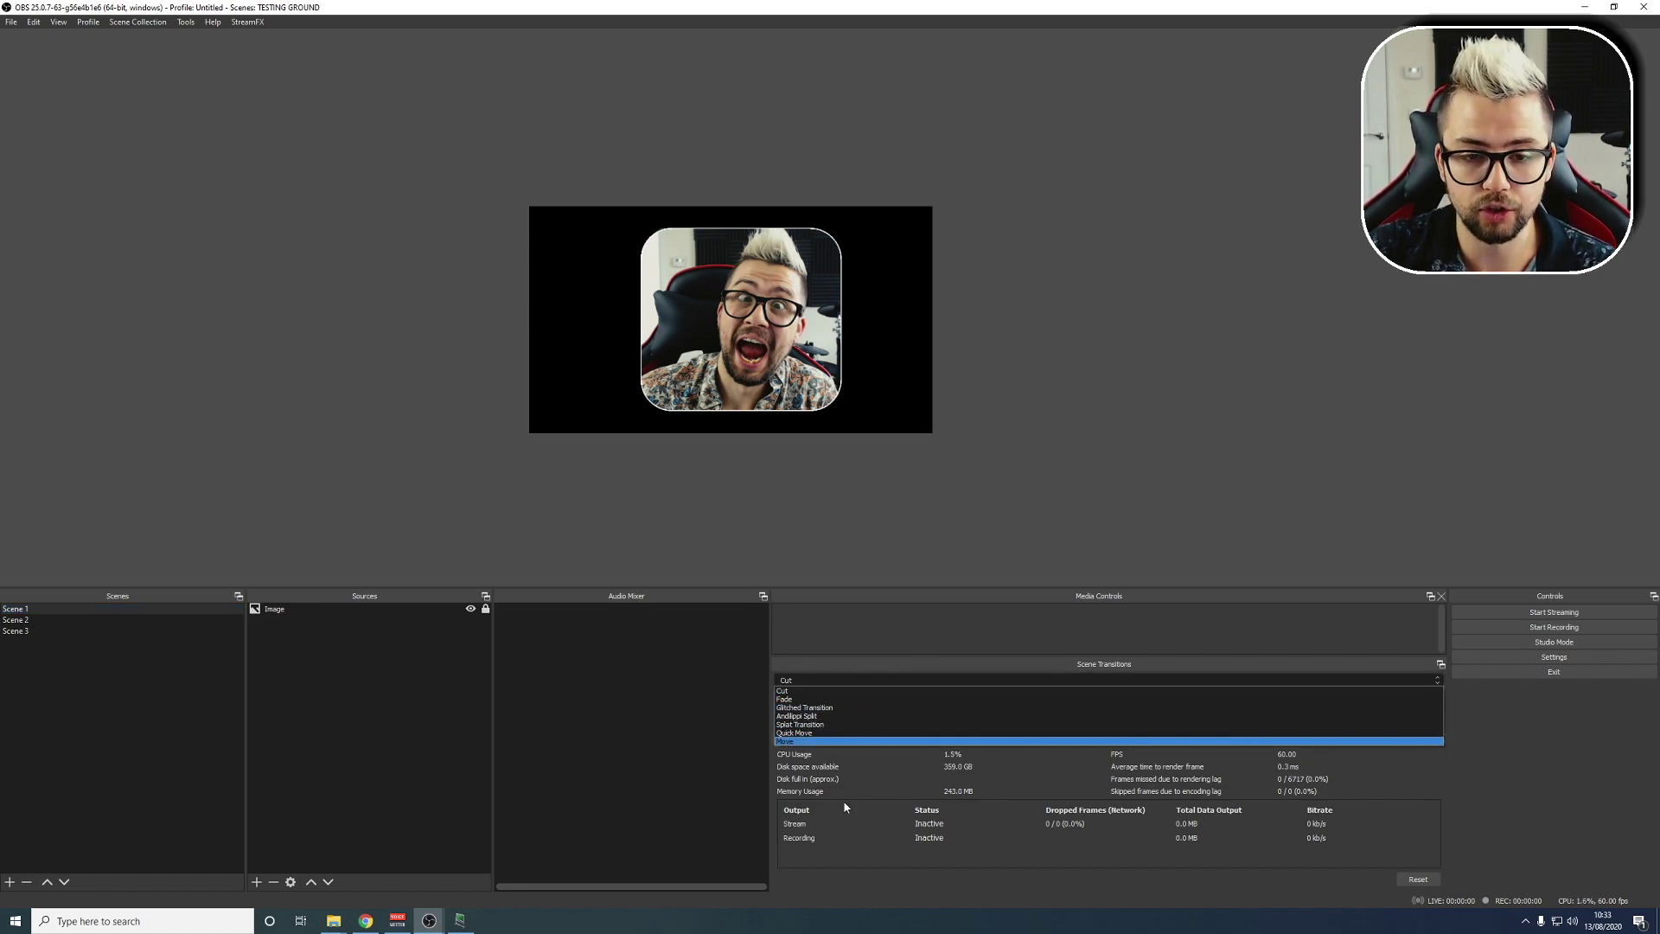
{"action": "left_click", "coordinate": [26, 636]}
{"action": "right_click", "coordinate": [27, 637]}
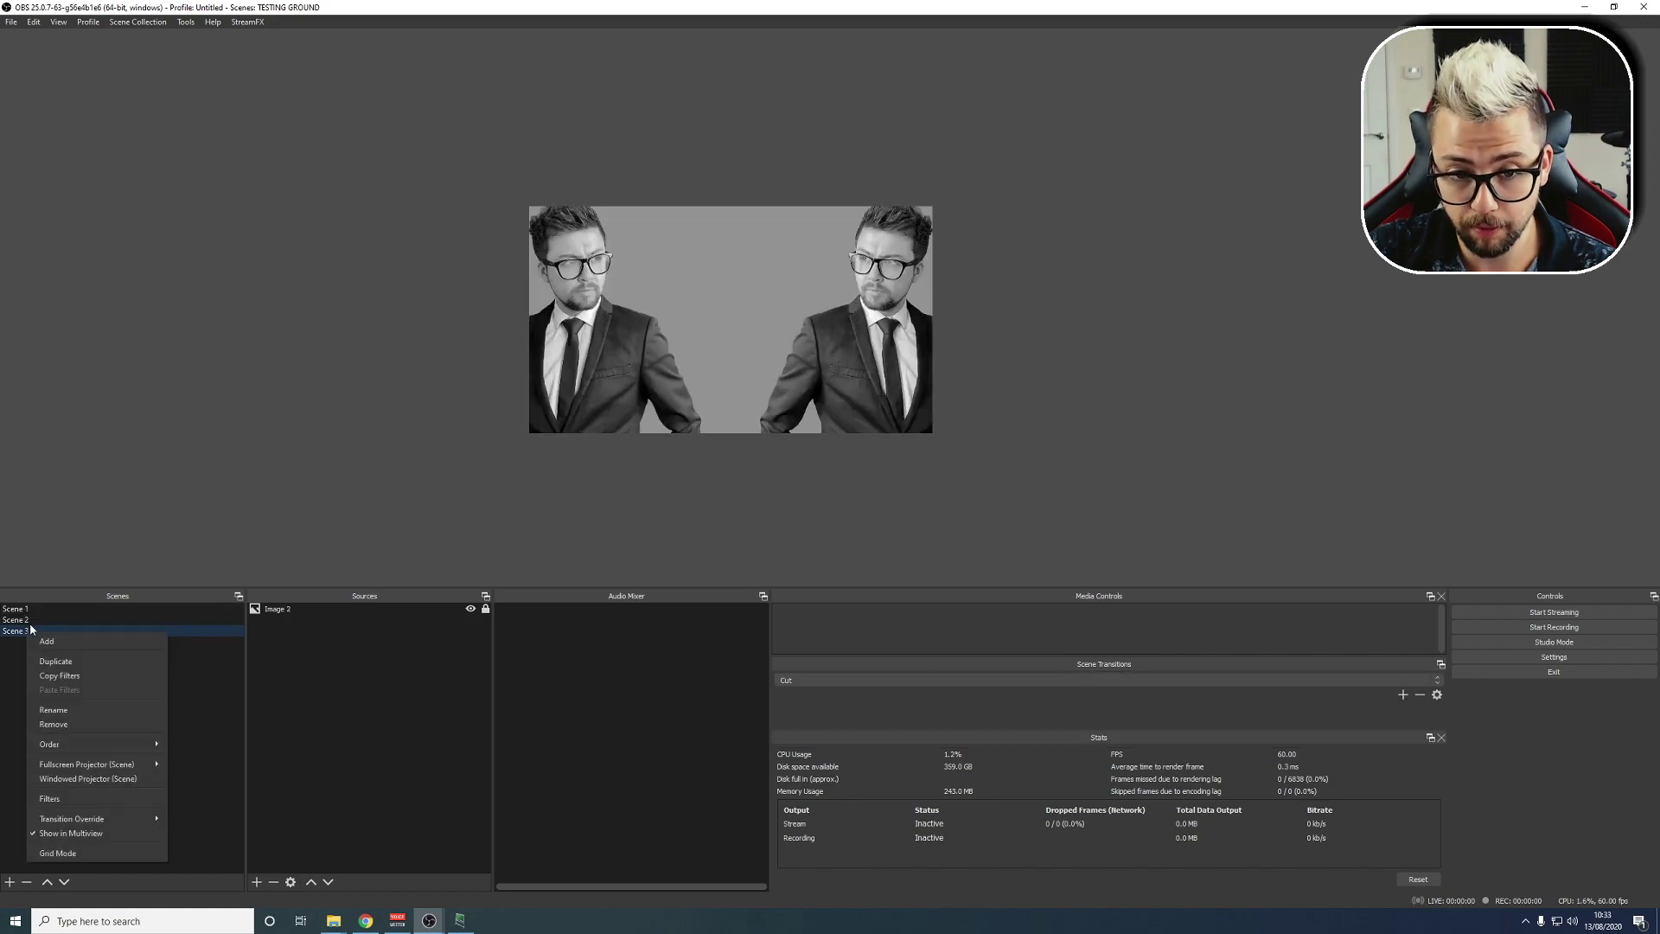
{"action": "left_click", "coordinate": [278, 738]}
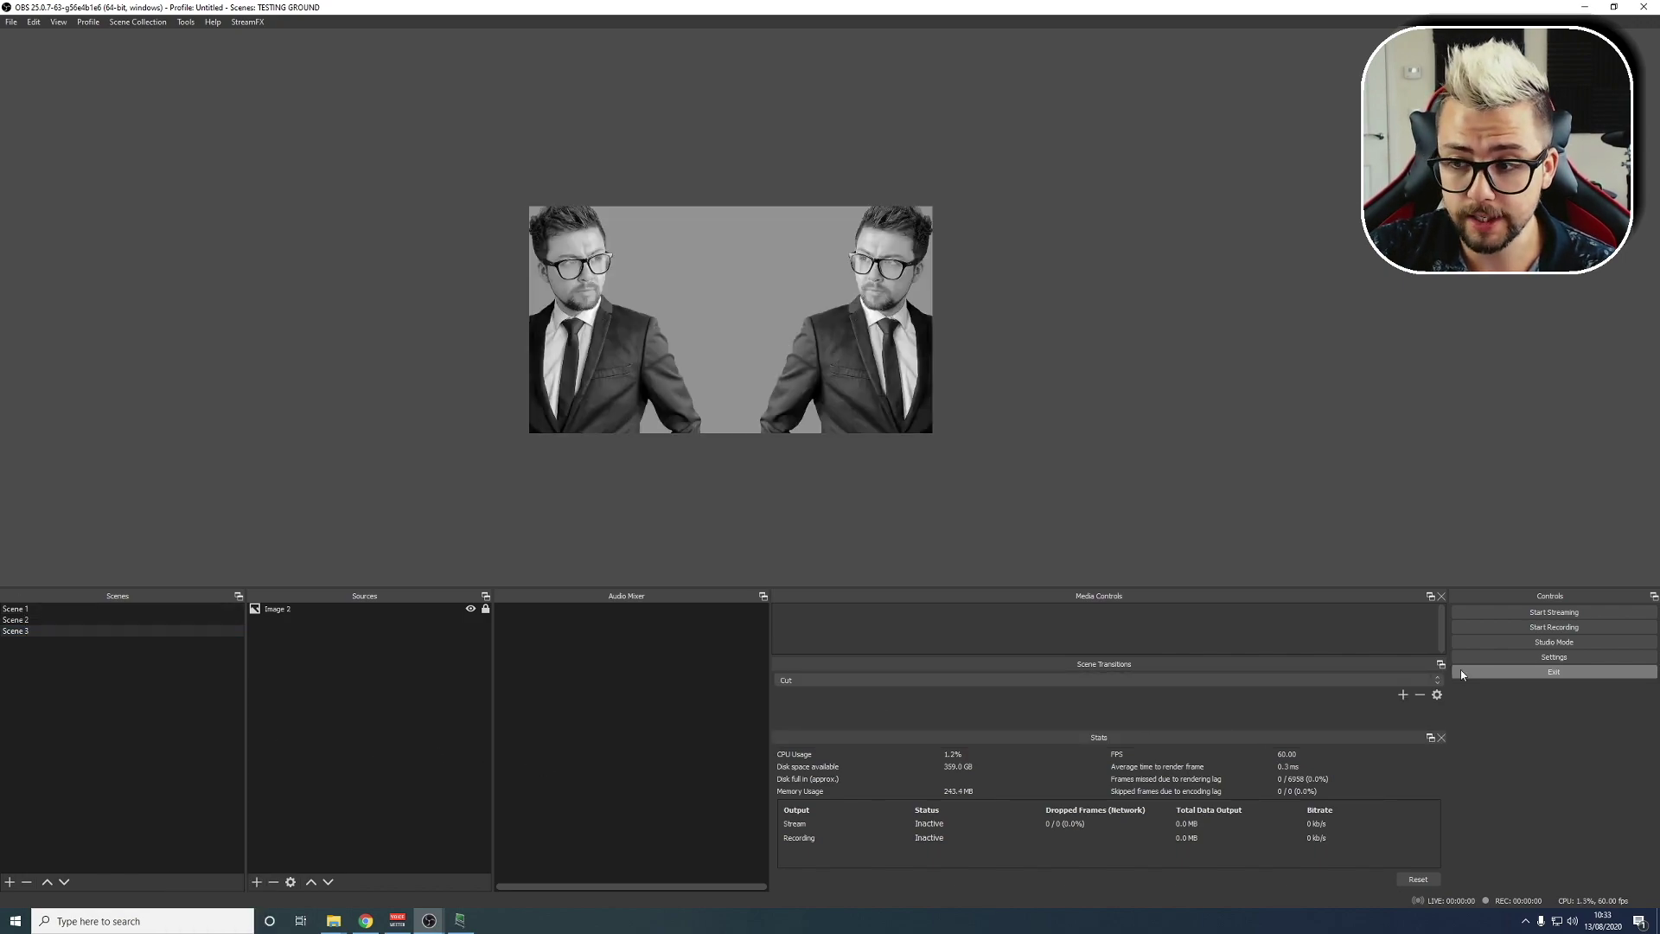
{"action": "left_click", "coordinate": [1403, 695]}
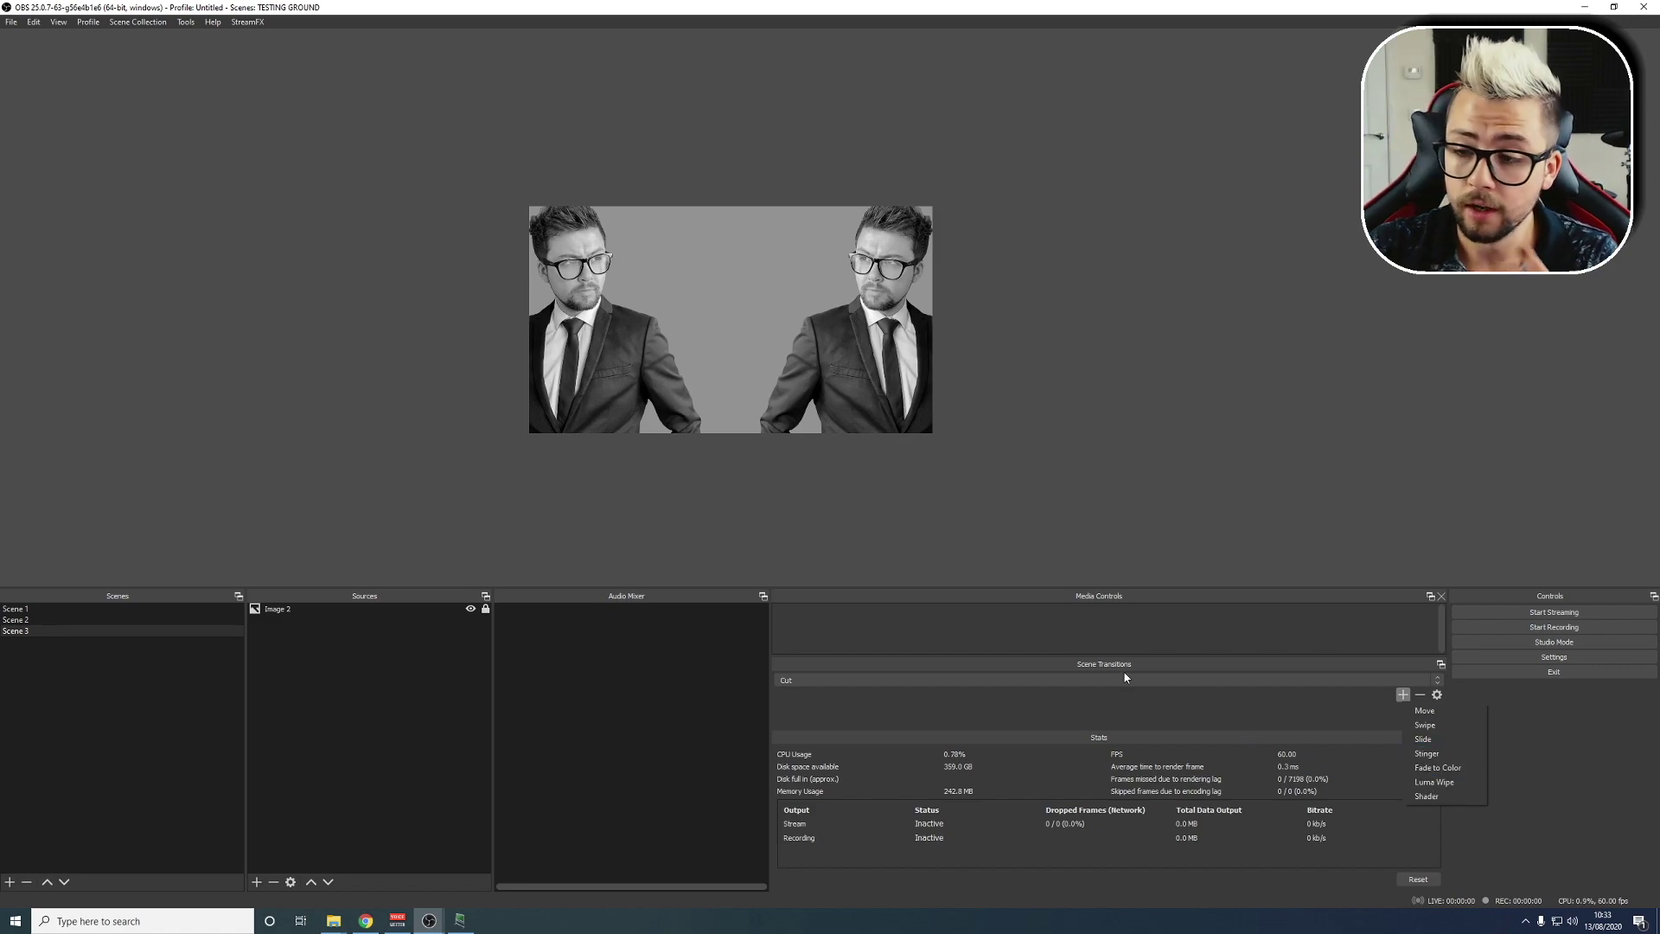
{"action": "left_click", "coordinate": [1151, 725]}
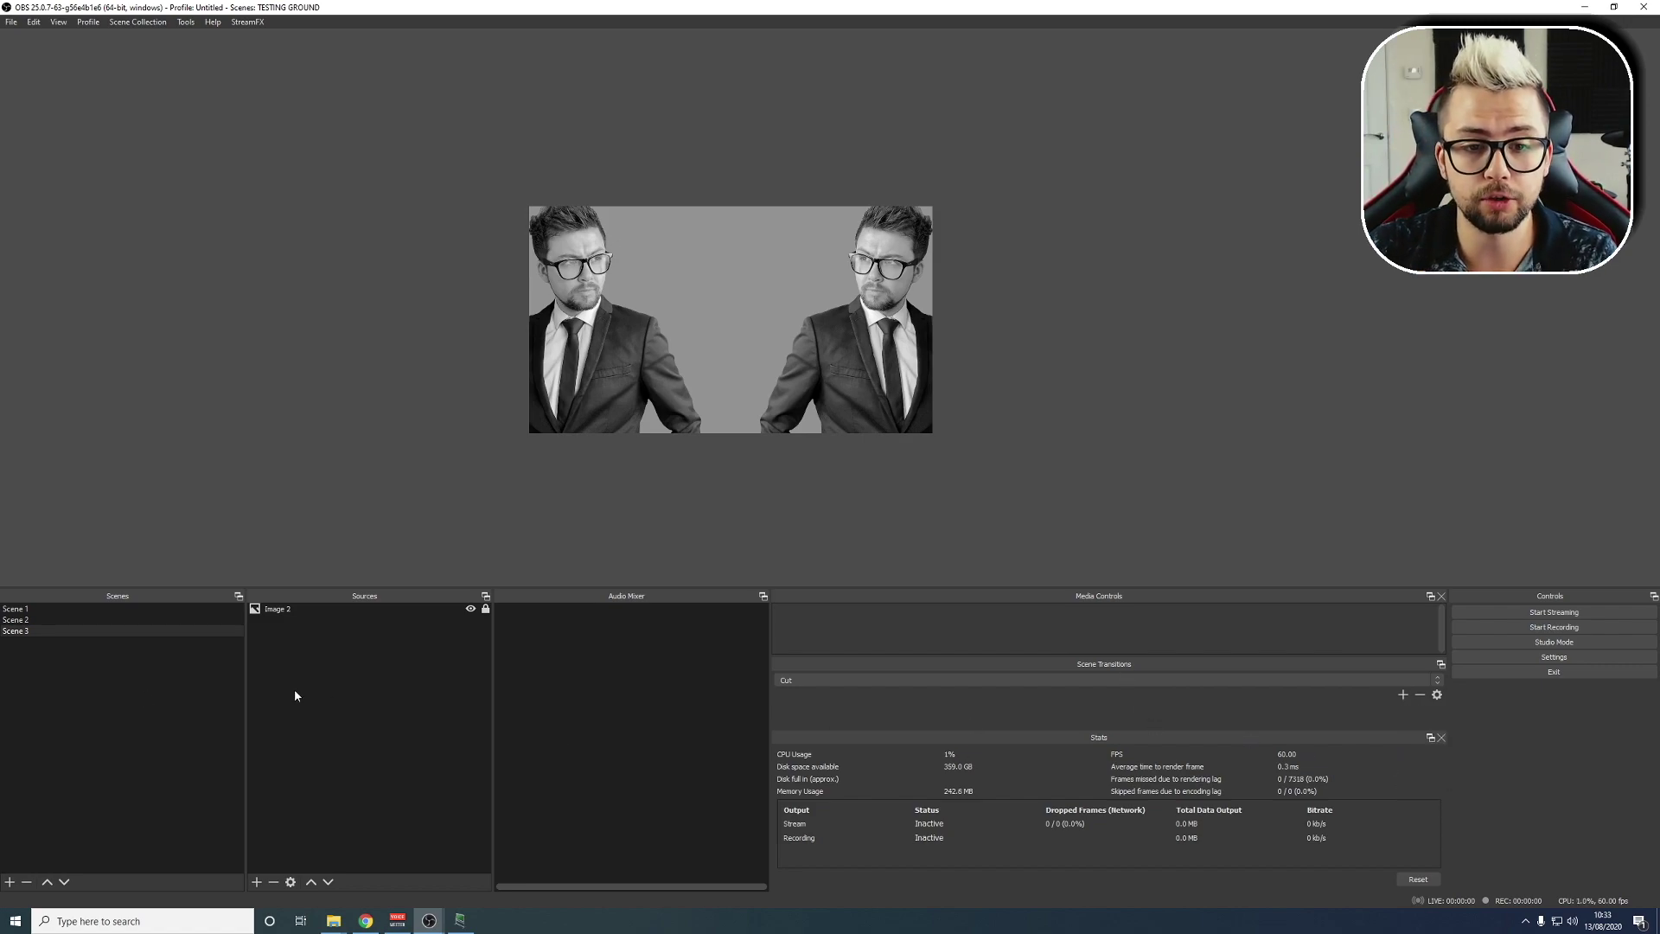
{"action": "left_click", "coordinate": [20, 621]}
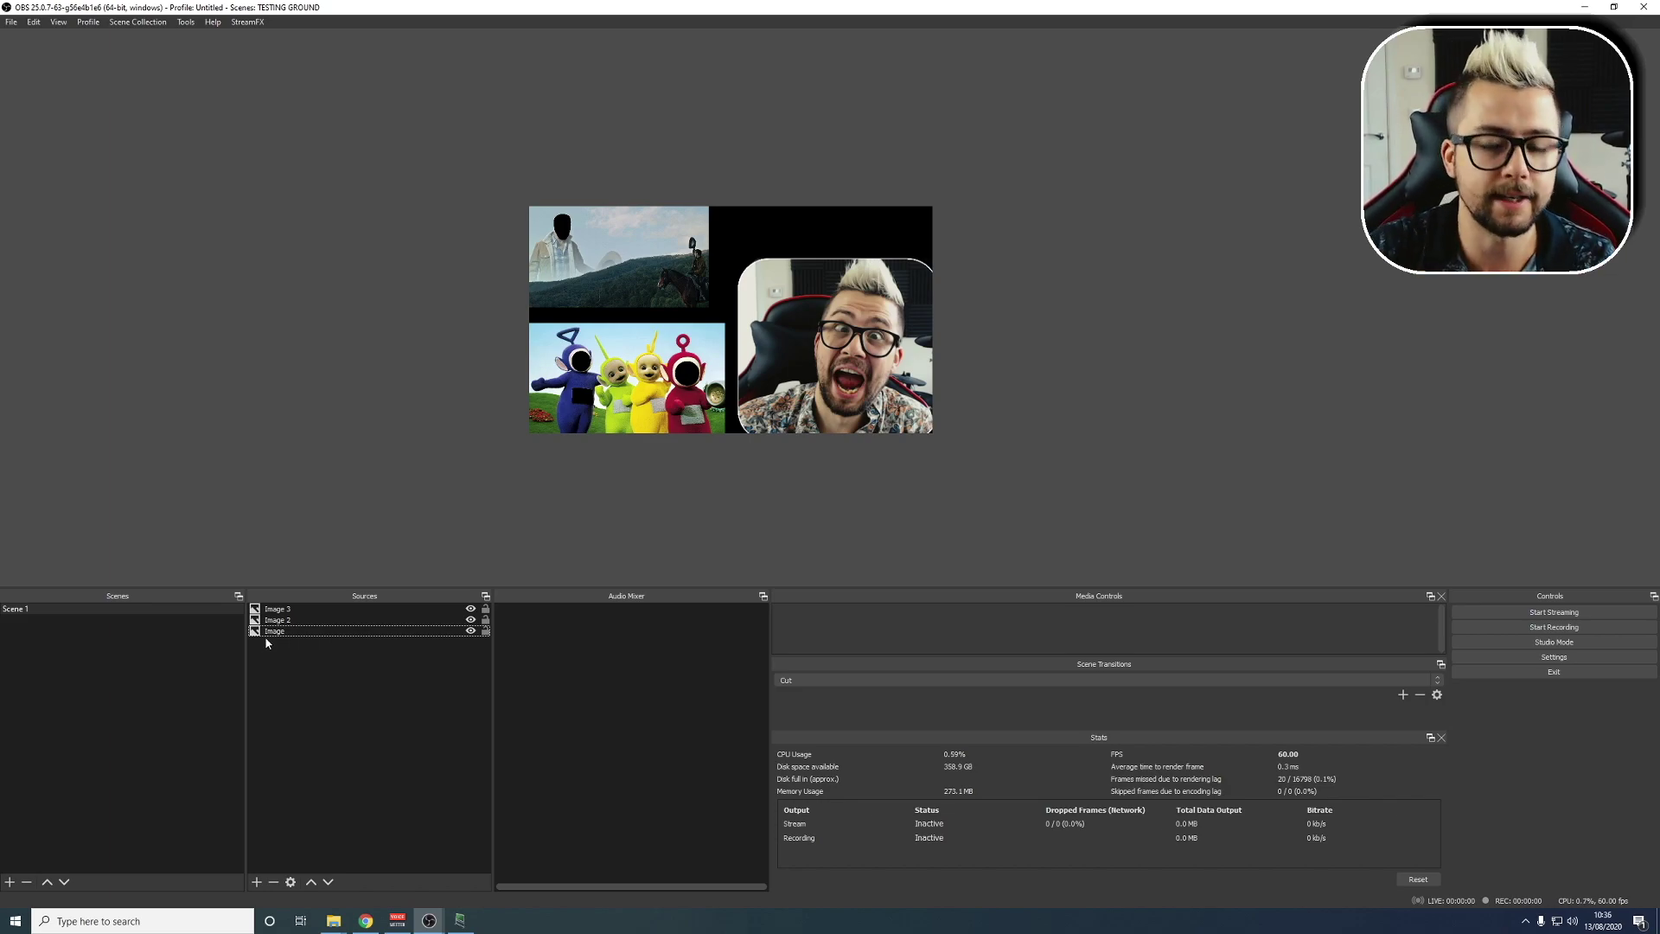
- Tag the Image 3 source red in the Sources list, then select Image 2
{"action": "left_click", "coordinate": [257, 882]}
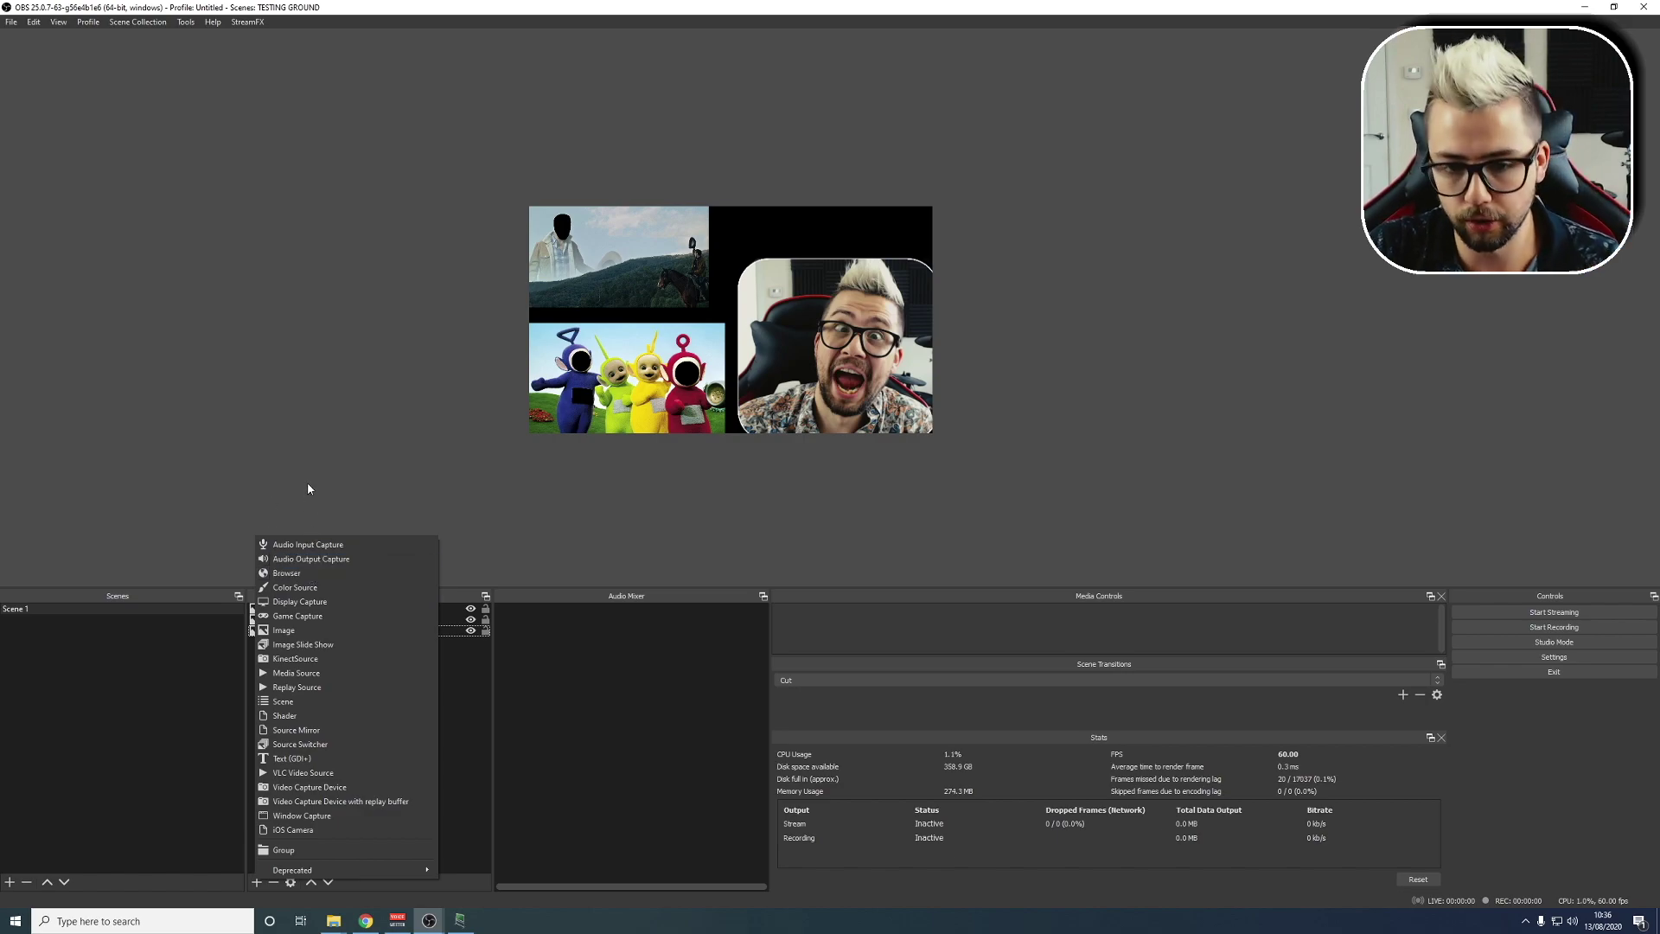
{"action": "left_click", "coordinate": [277, 611]}
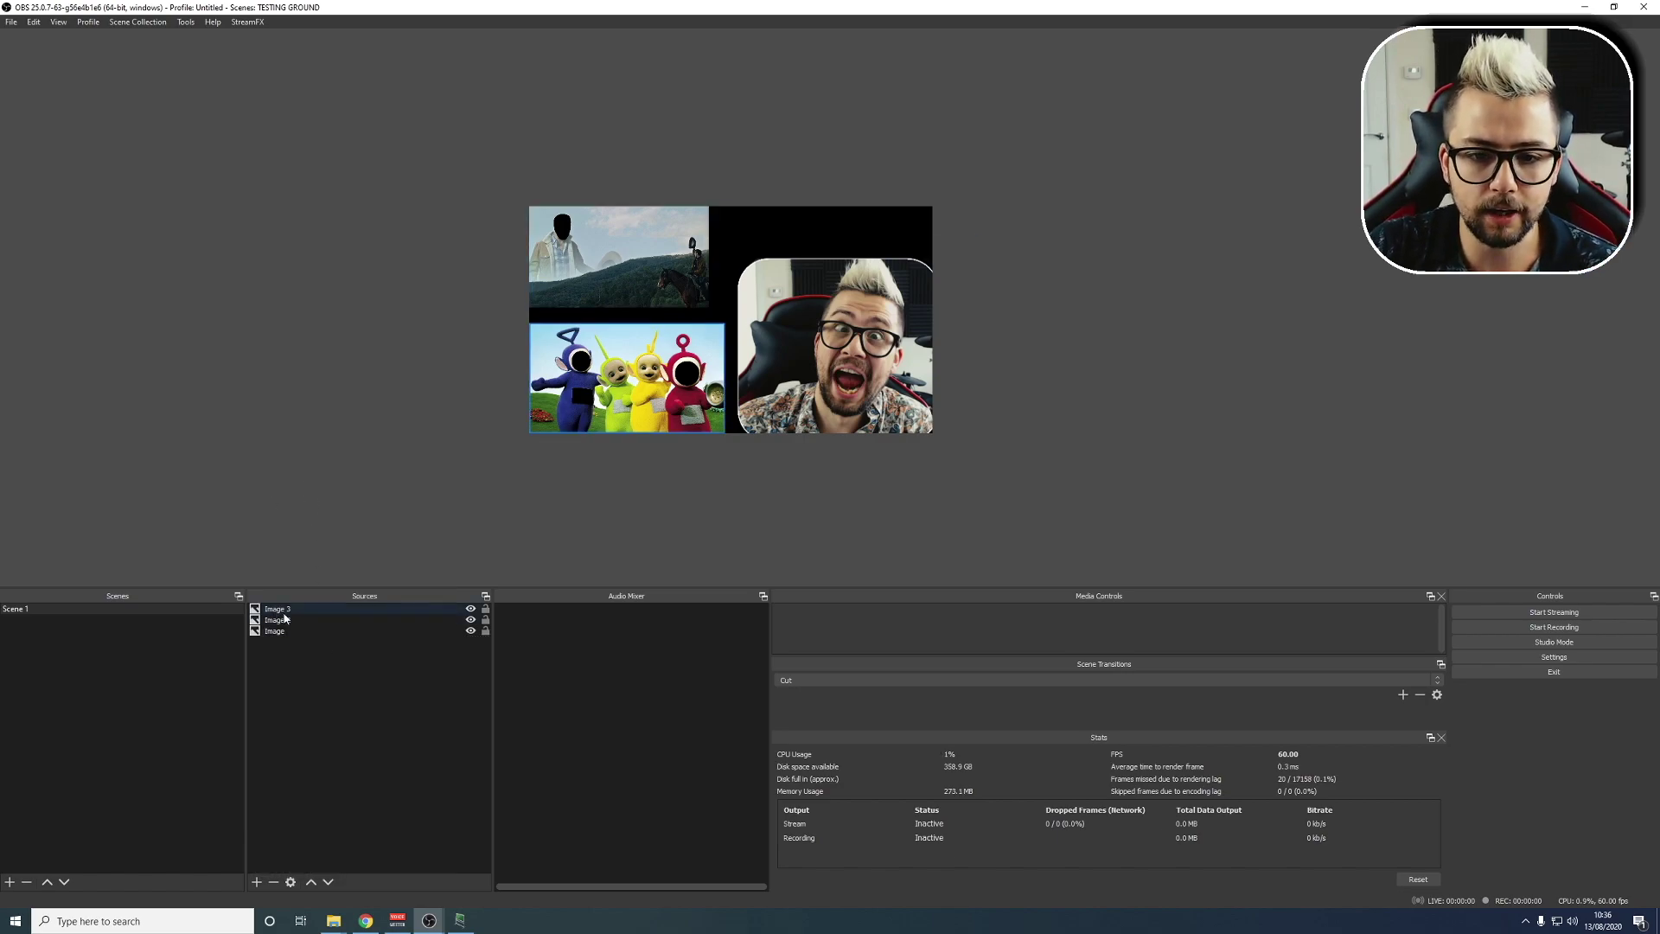
{"action": "right_click", "coordinate": [285, 618]}
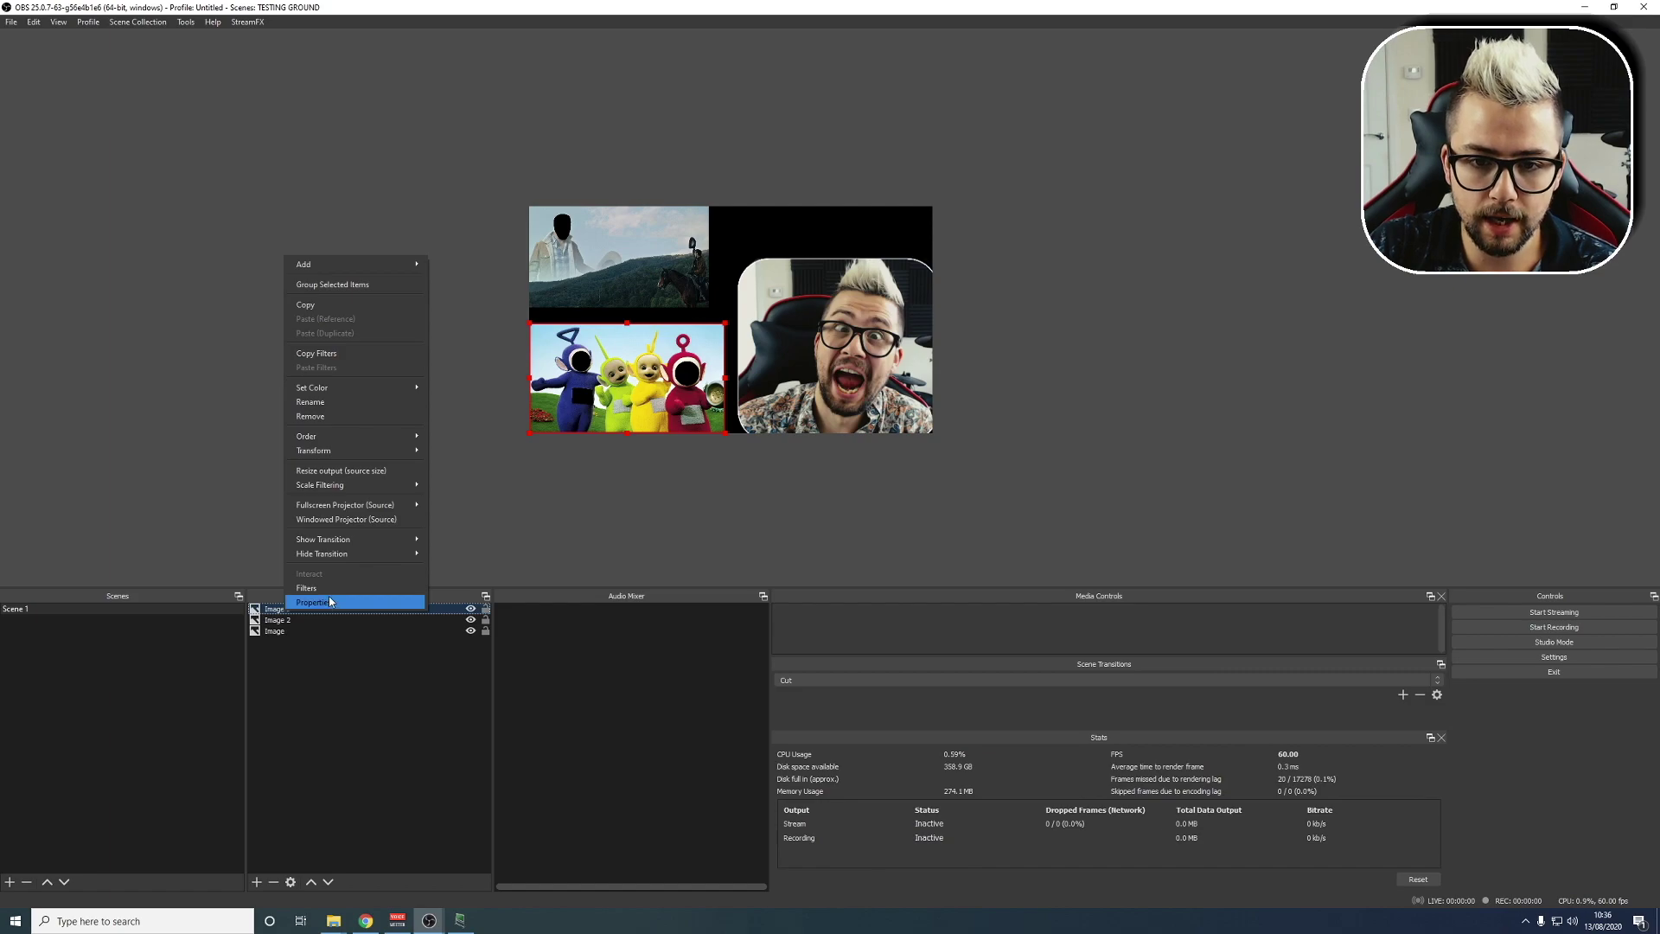
{"action": "mouse_move", "coordinate": [371, 389]}
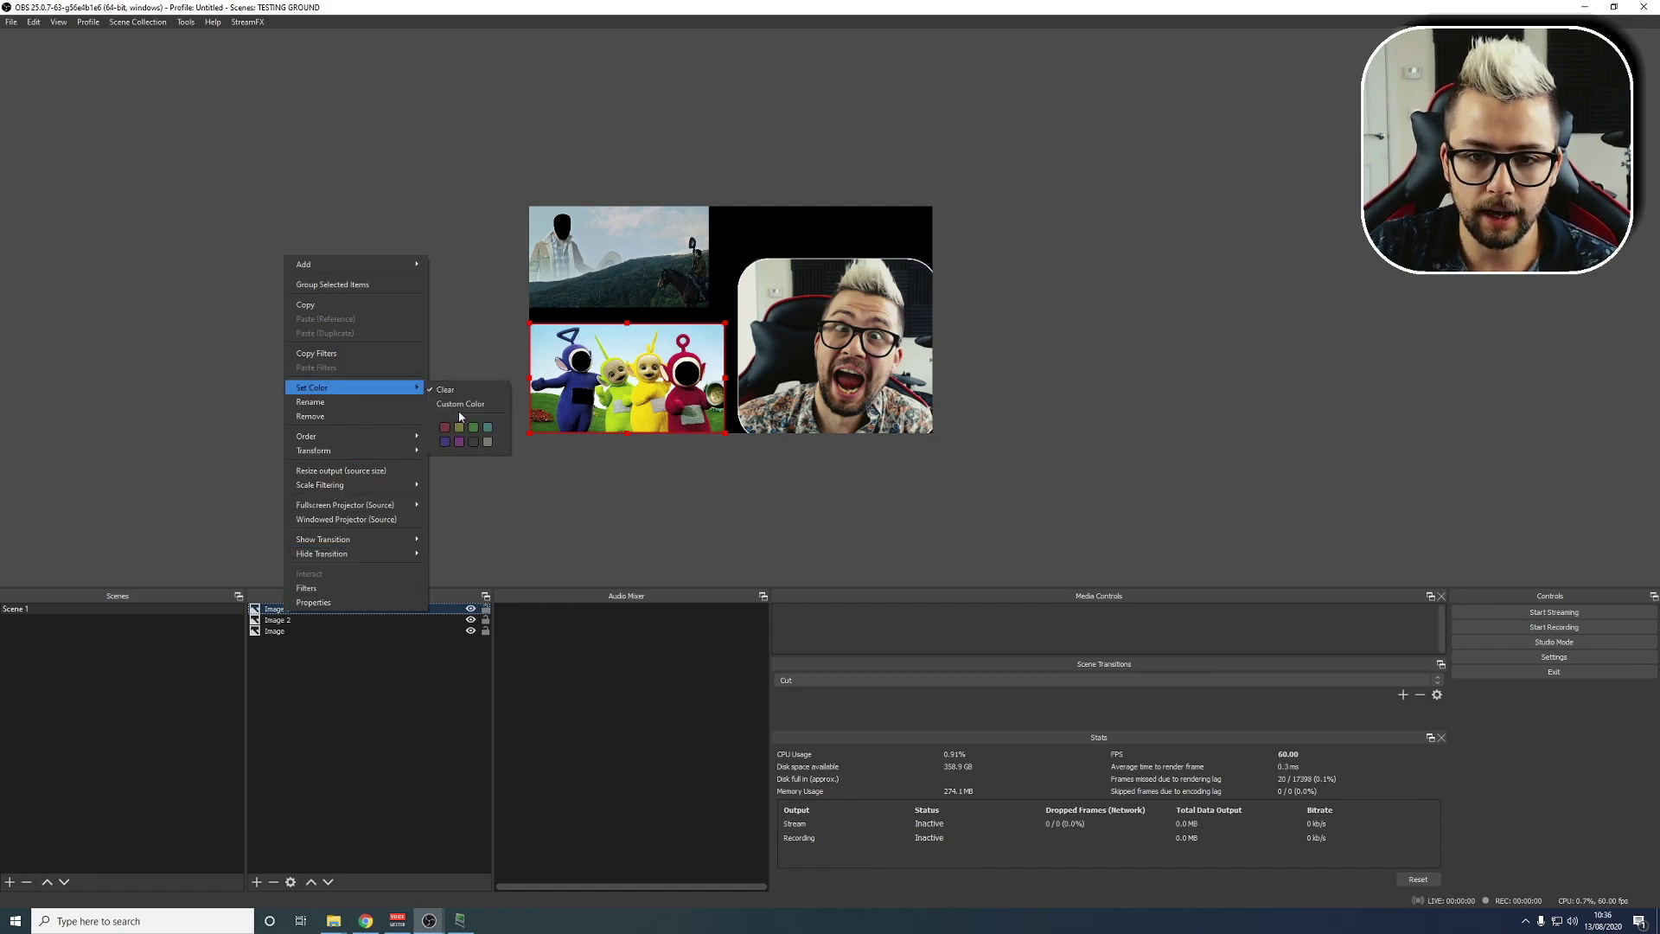
{"action": "left_click", "coordinate": [444, 429]}
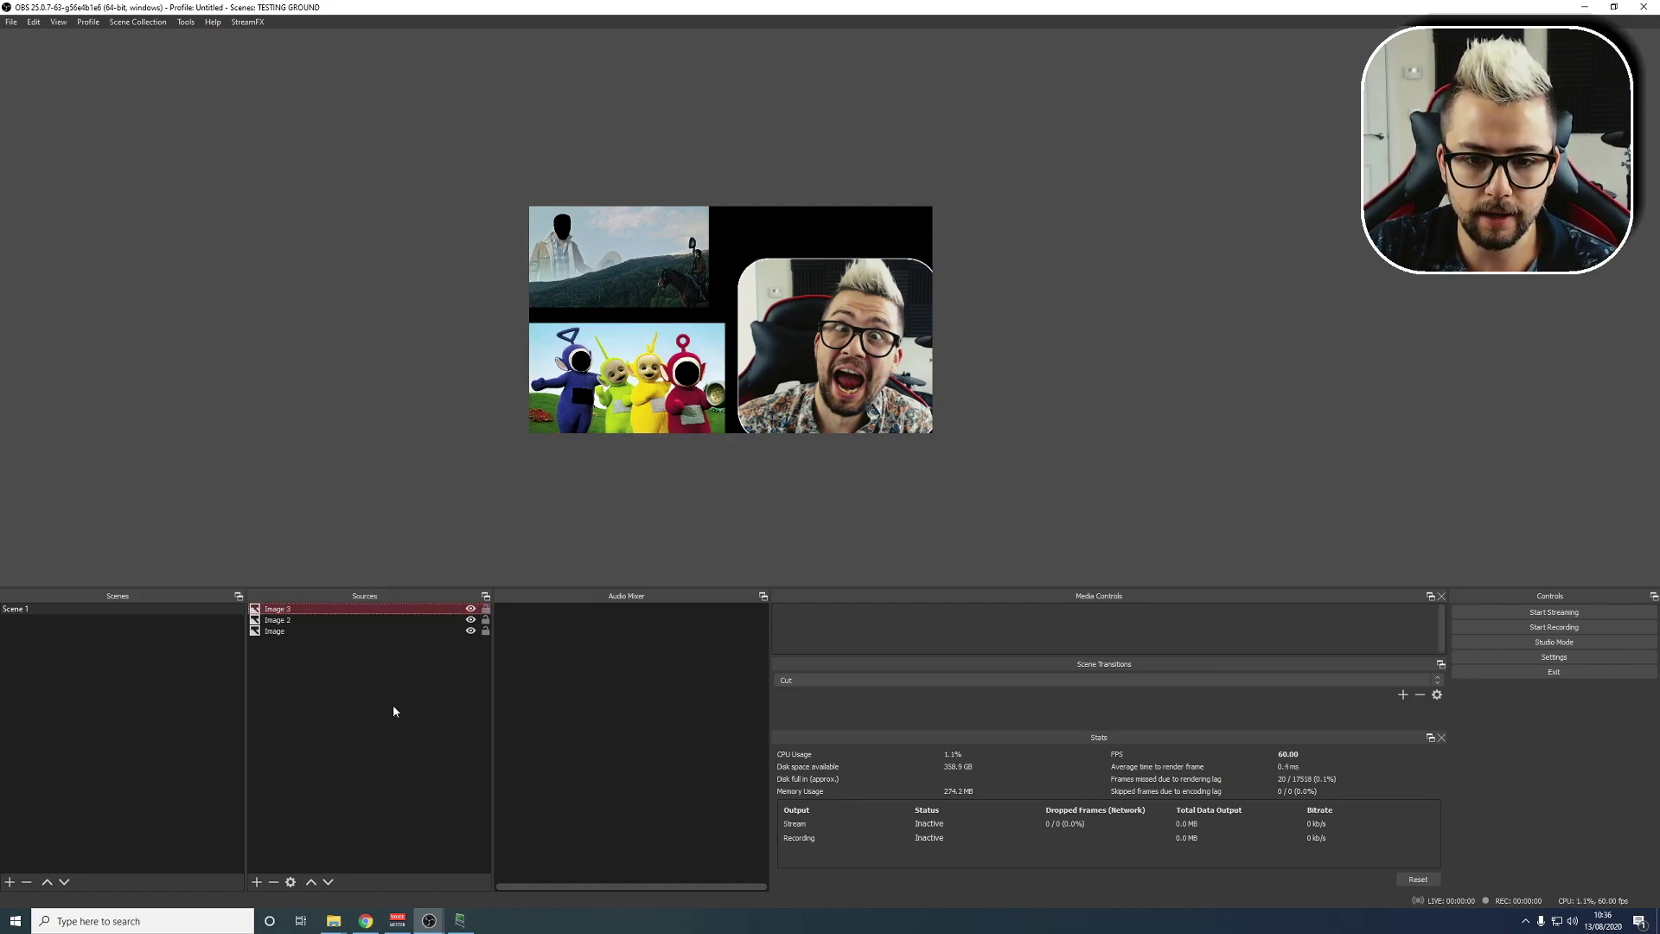
{"action": "left_click", "coordinate": [308, 620]}
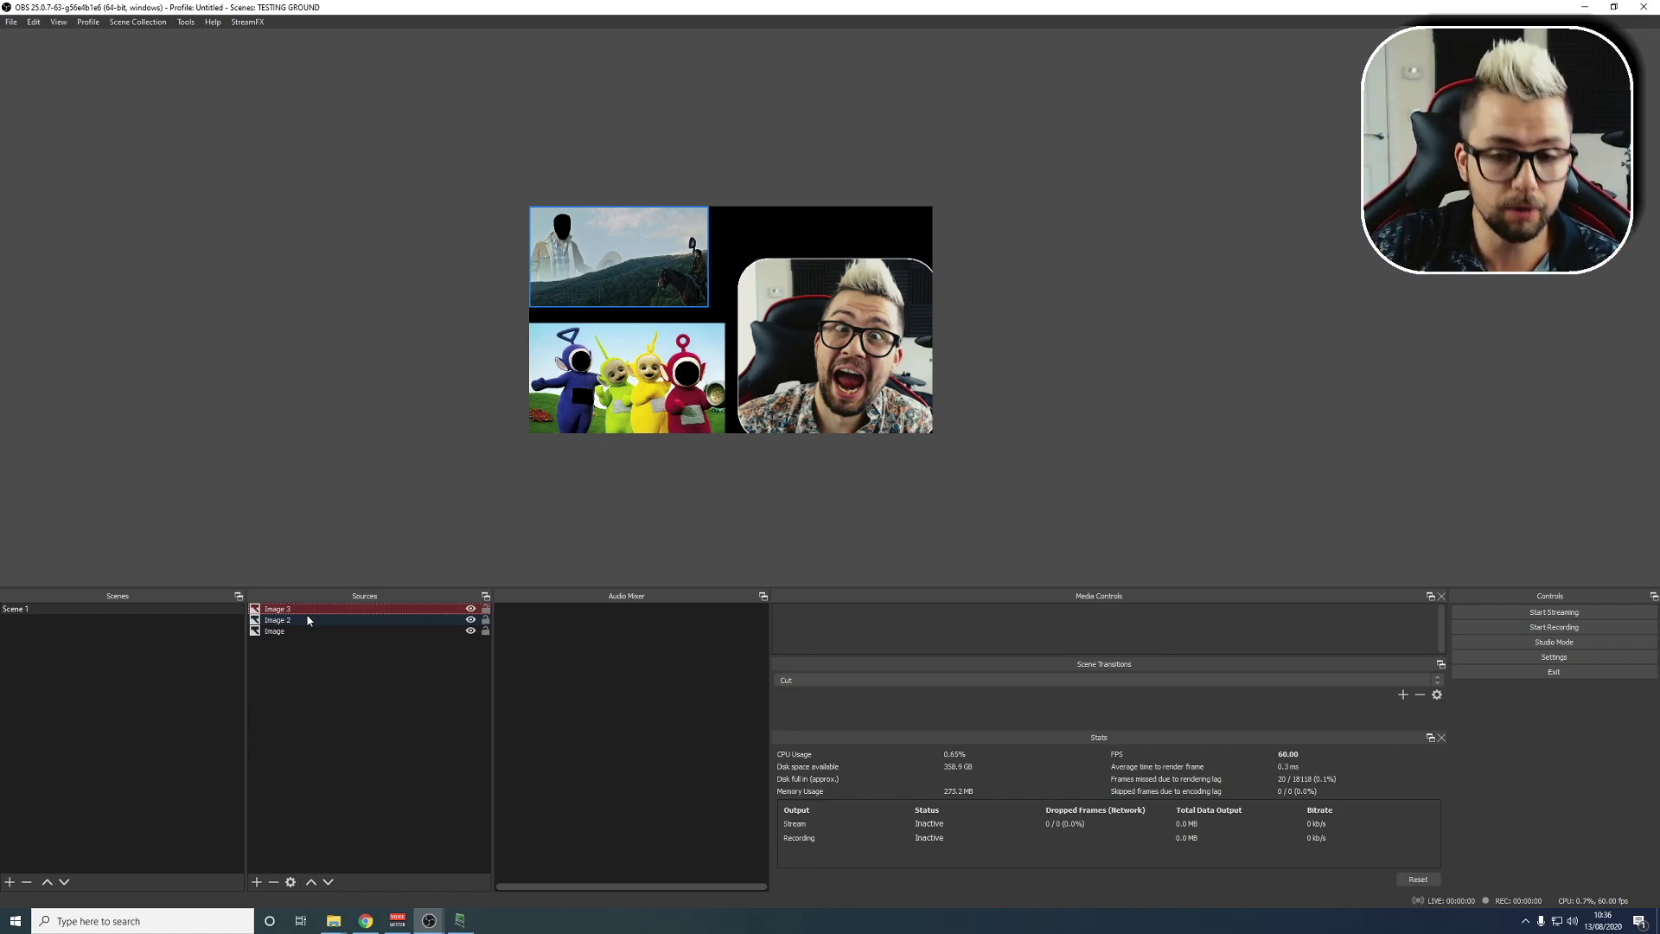
{"action": "left_click", "coordinate": [307, 620]}
- Give the Image 2 source a custom cyan colour from the spectrum picker
{"action": "right_click", "coordinate": [308, 621]}
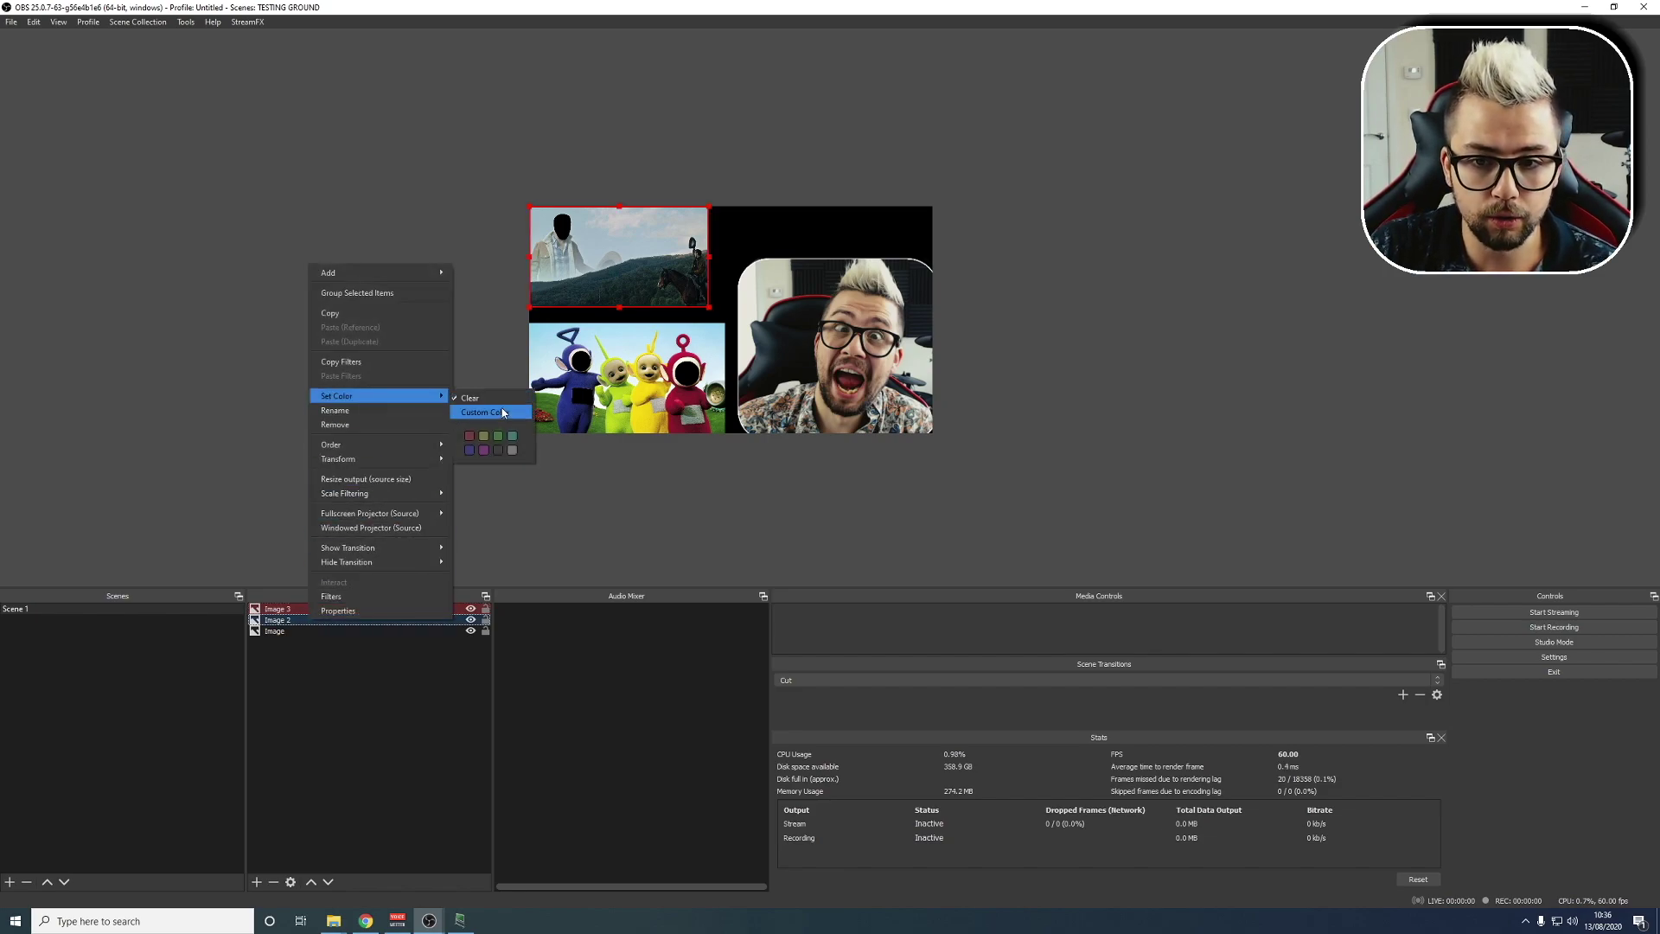
{"action": "left_click", "coordinate": [484, 412]}
{"action": "left_click_drag", "start_coordinate": [914, 409], "coordinate": [894, 351]}
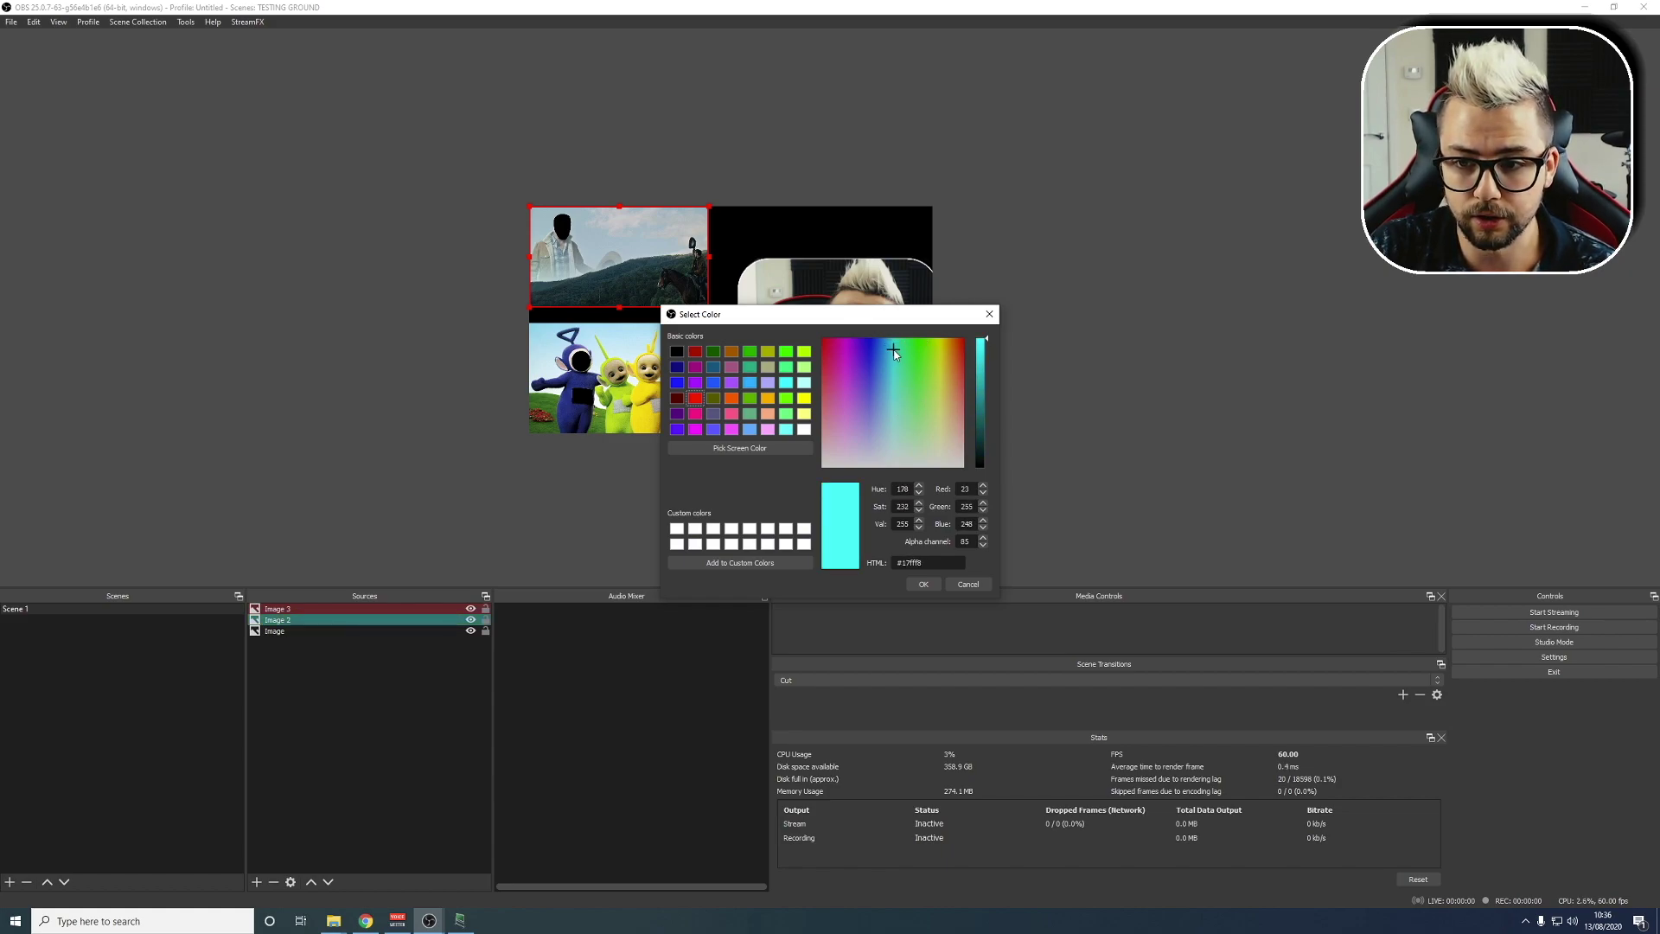
{"action": "left_click", "coordinate": [923, 585]}
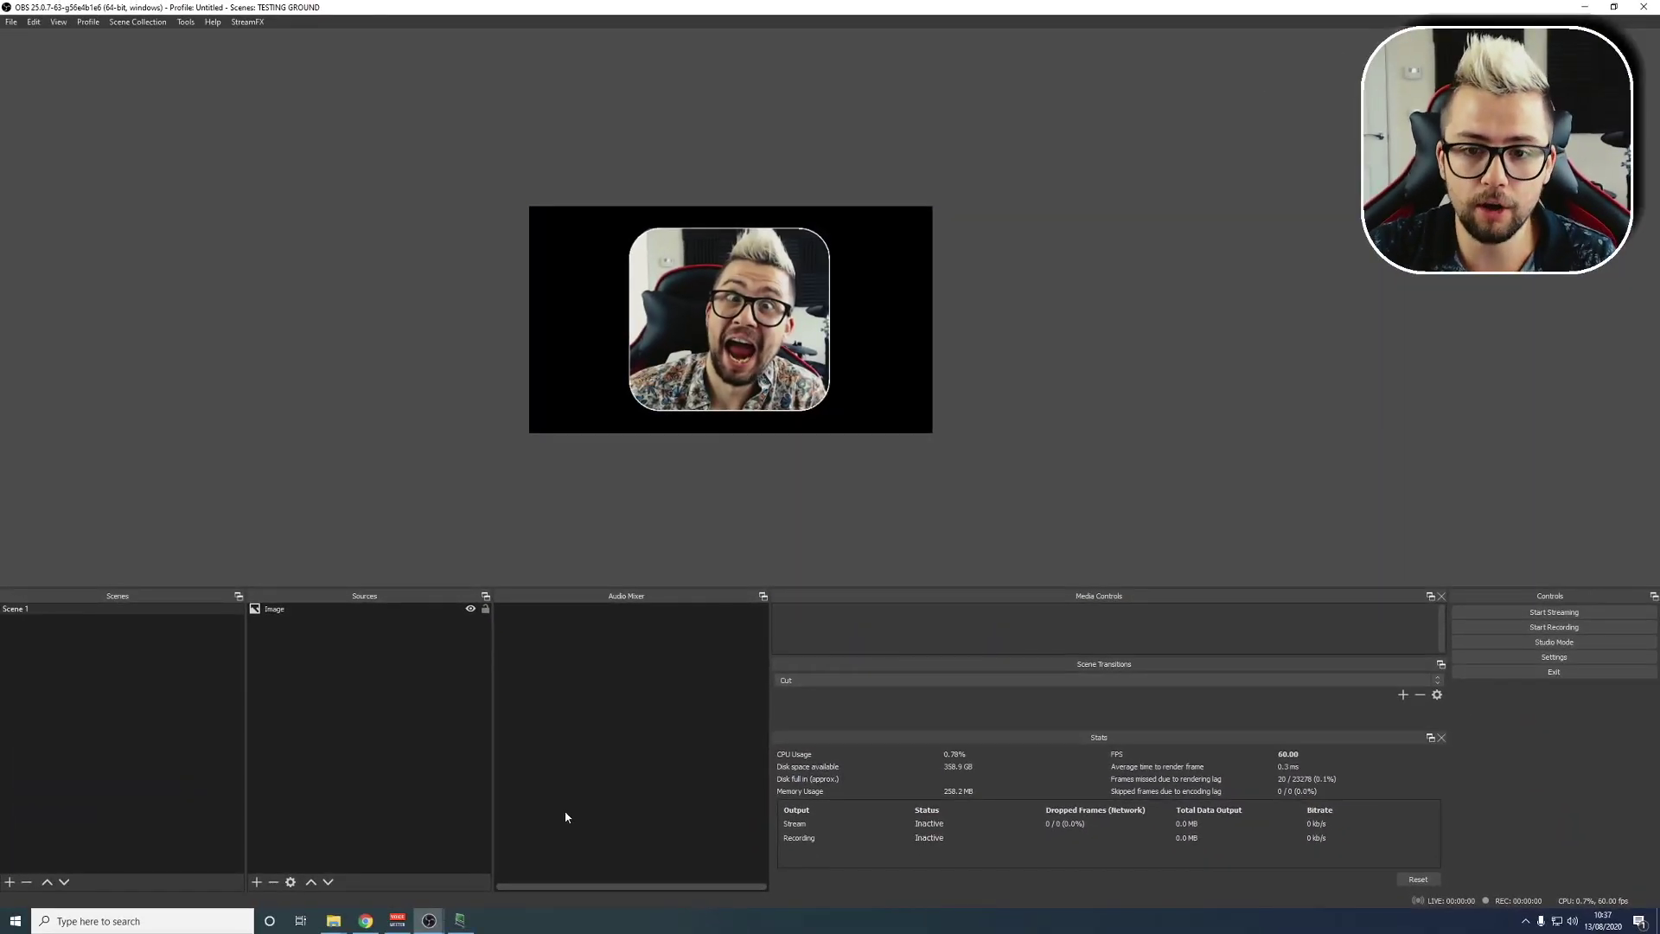
- Rotate the Image source 90 degrees clockwise, then 90 degrees counter-clockwise back to upright
{"action": "left_click", "coordinate": [389, 612]}
{"action": "right_click", "coordinate": [388, 610]}
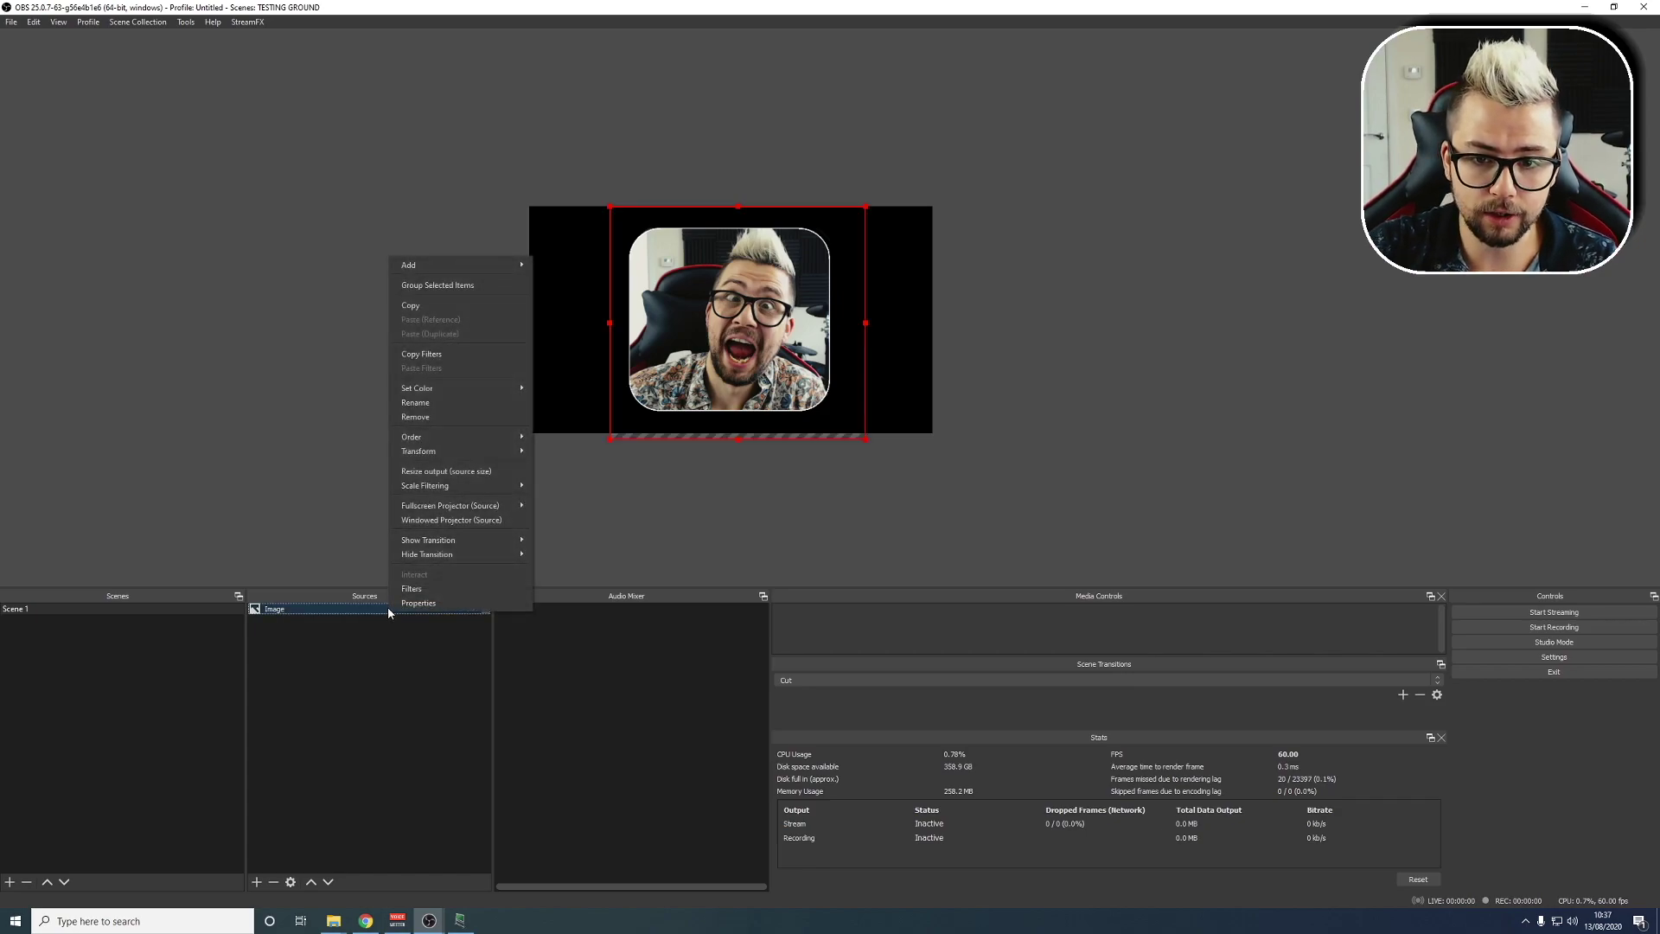
{"action": "mouse_move", "coordinate": [455, 452]}
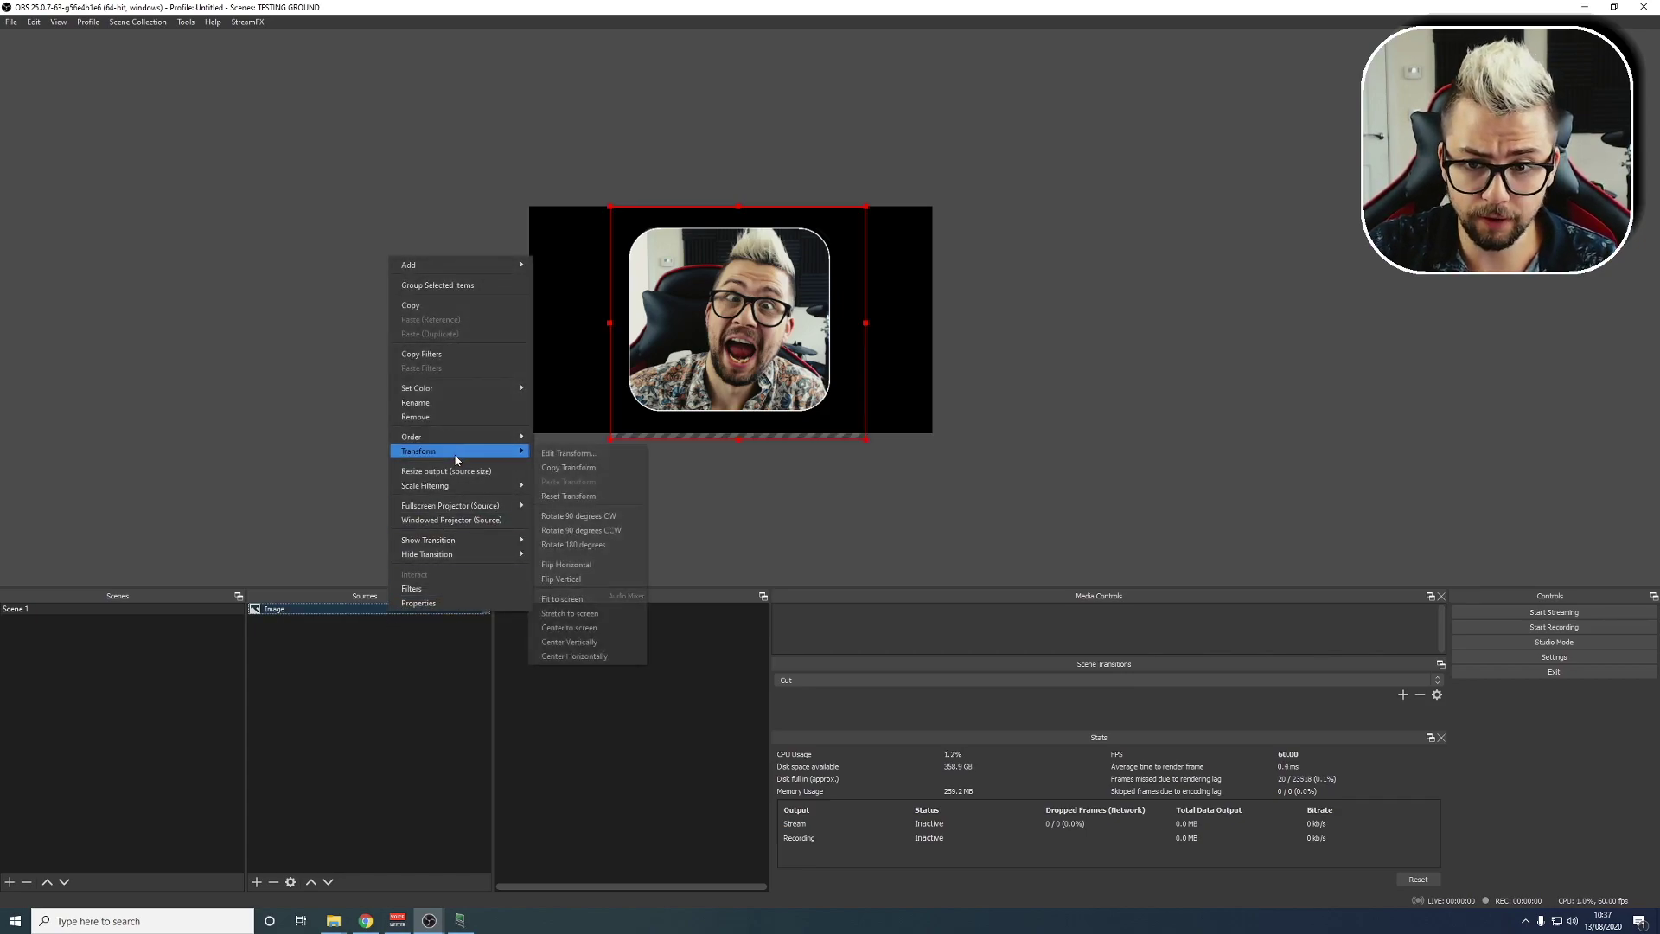
{"action": "left_click", "coordinate": [592, 517]}
{"action": "right_click", "coordinate": [356, 610]}
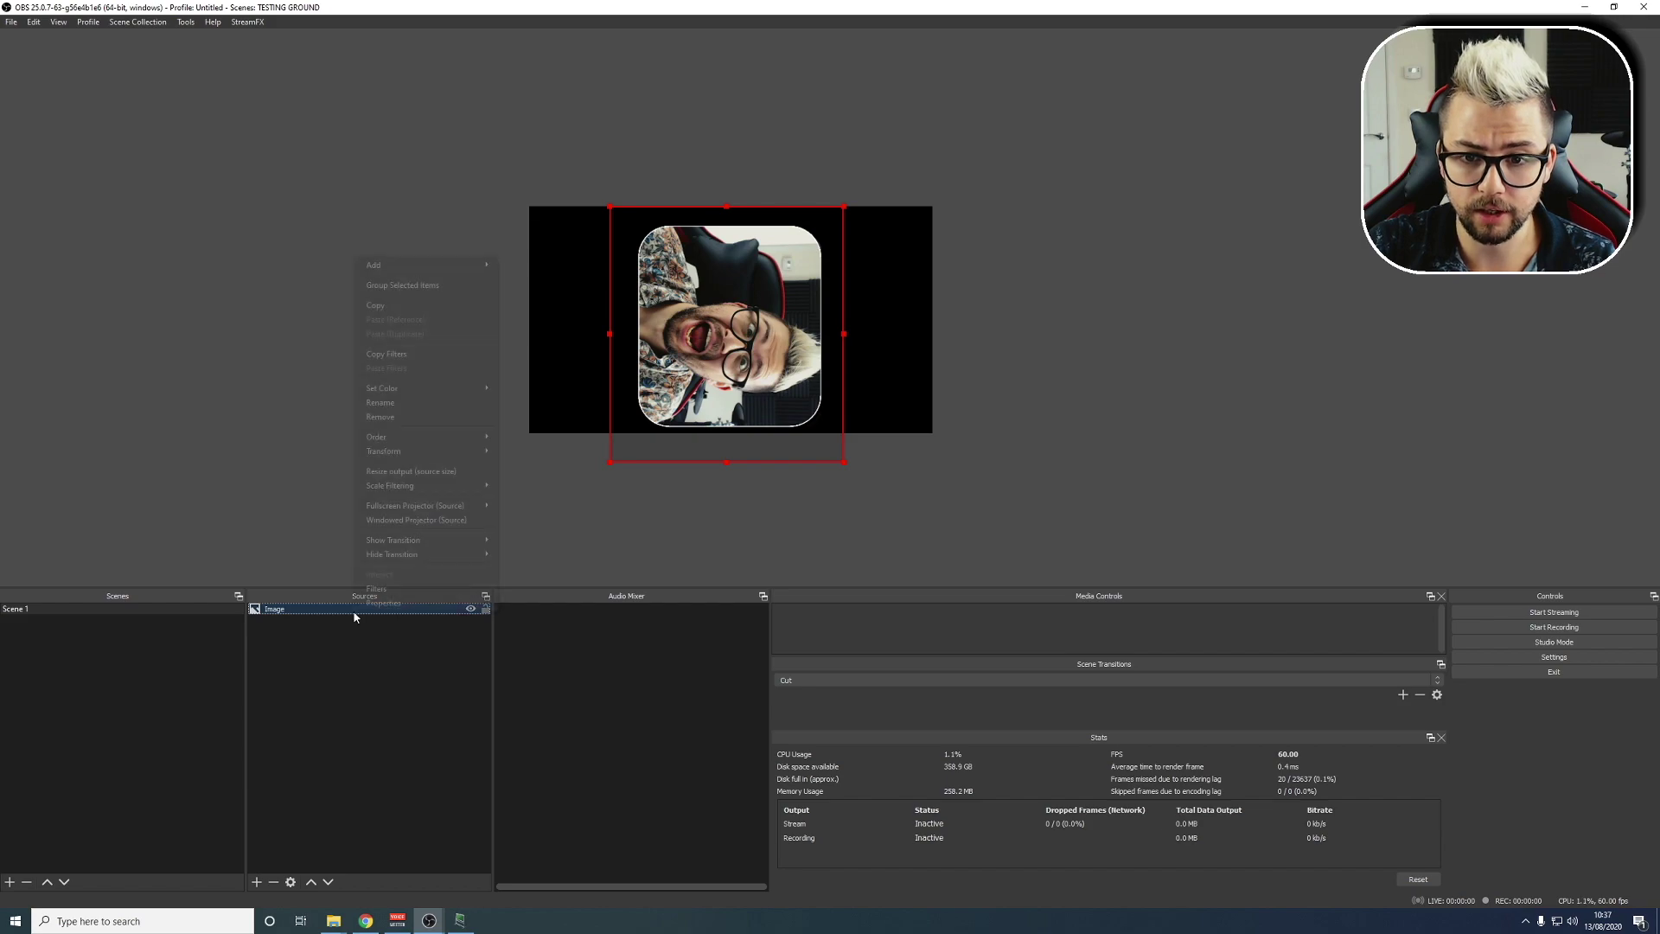
{"action": "mouse_move", "coordinate": [417, 458]}
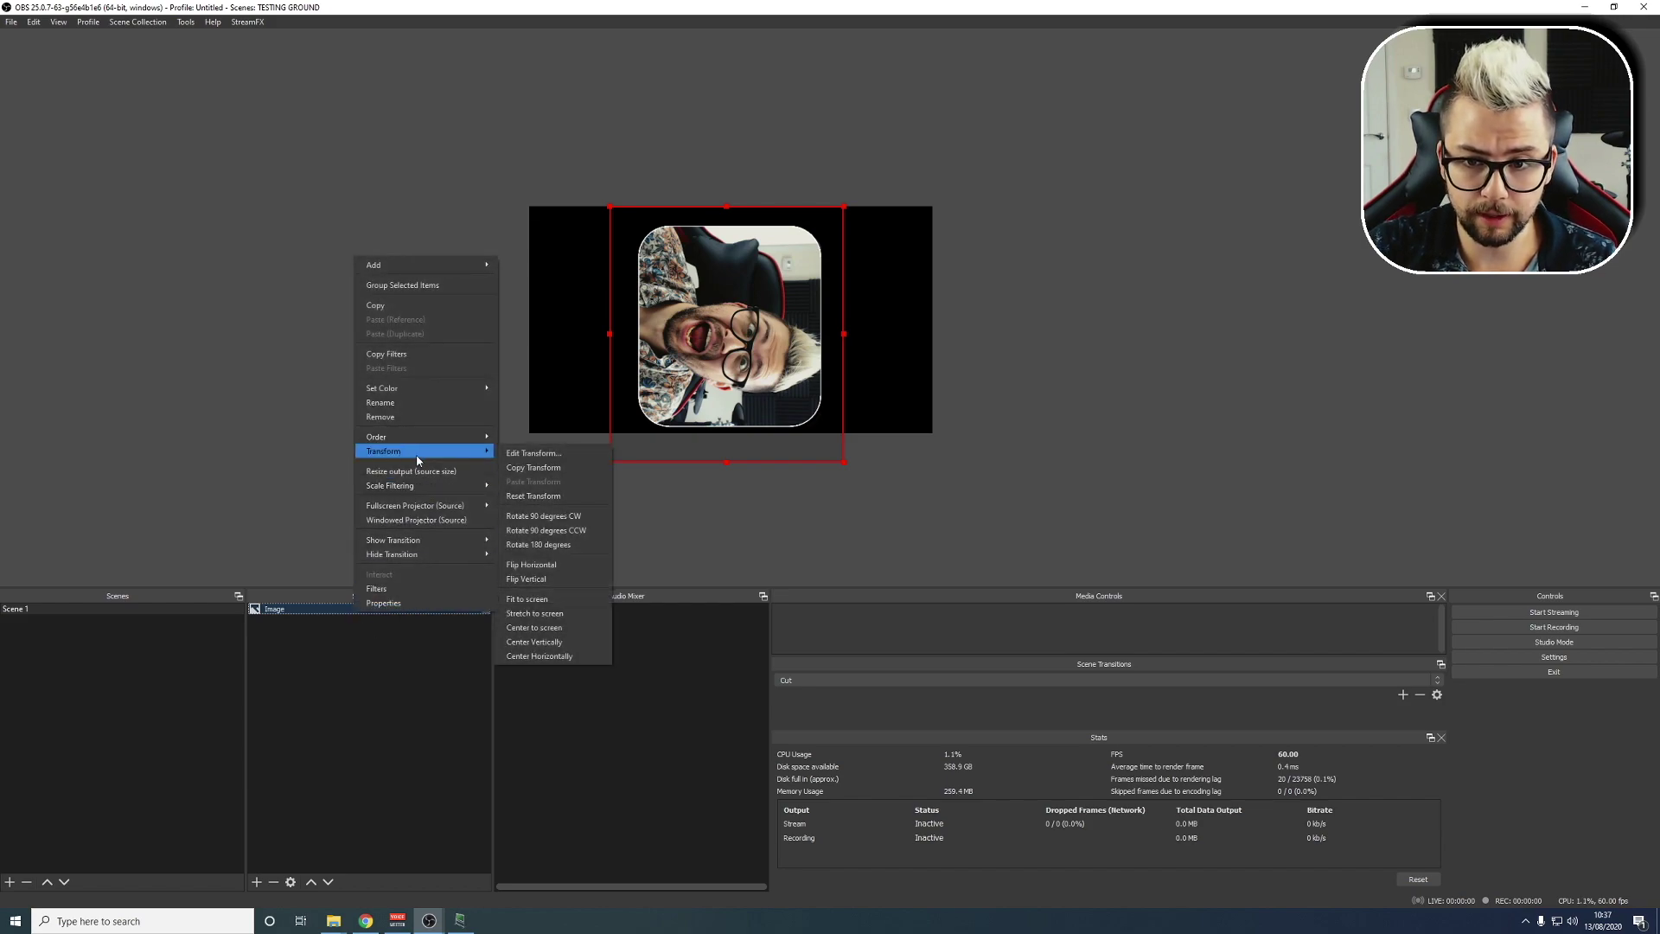
{"action": "left_click", "coordinate": [570, 531]}
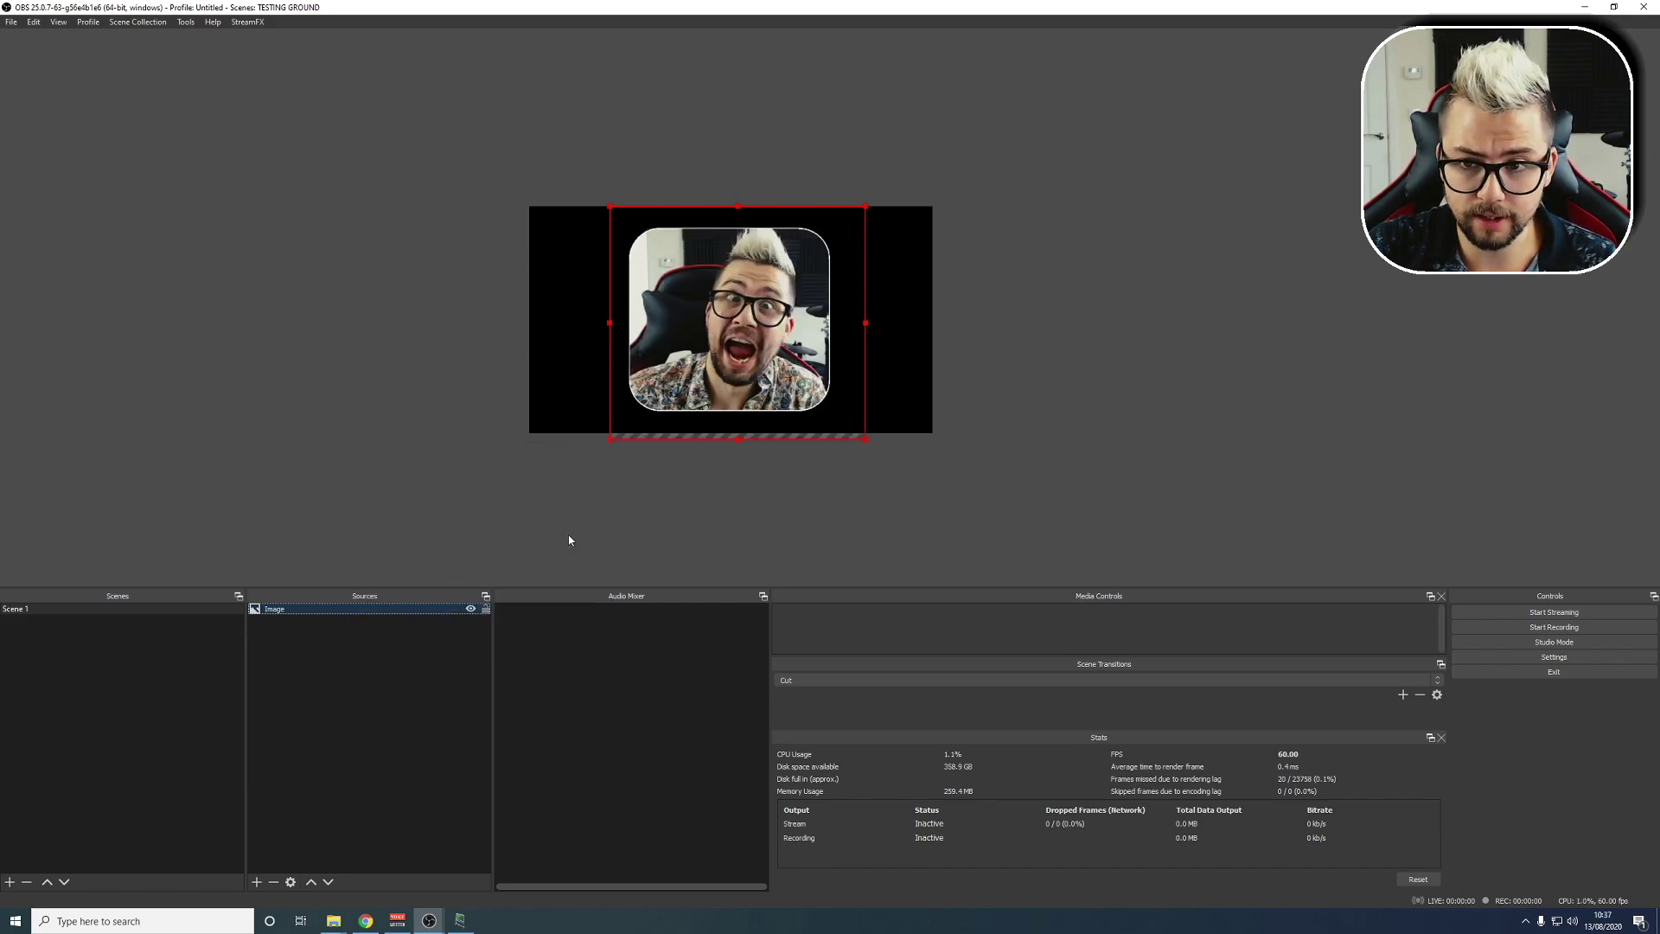
{"action": "right_click", "coordinate": [417, 616]}
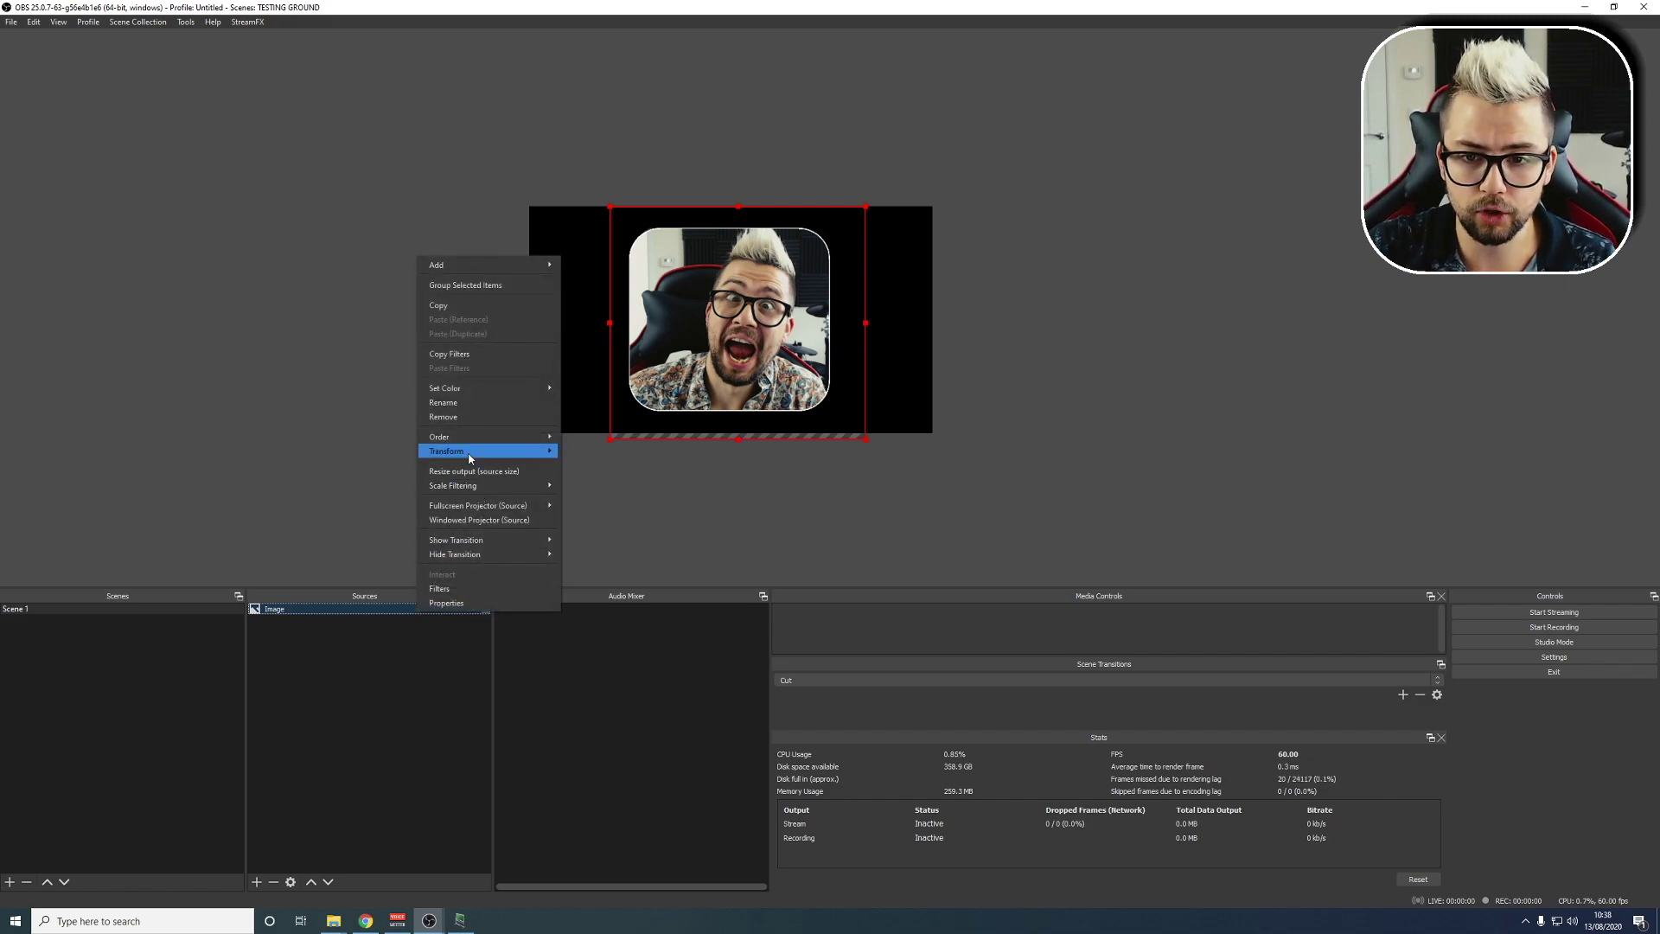
- Open Edit Transform for the Image source and move the dialog away from the preview
{"action": "mouse_move", "coordinate": [470, 457]}
{"action": "left_click", "coordinate": [612, 455]}
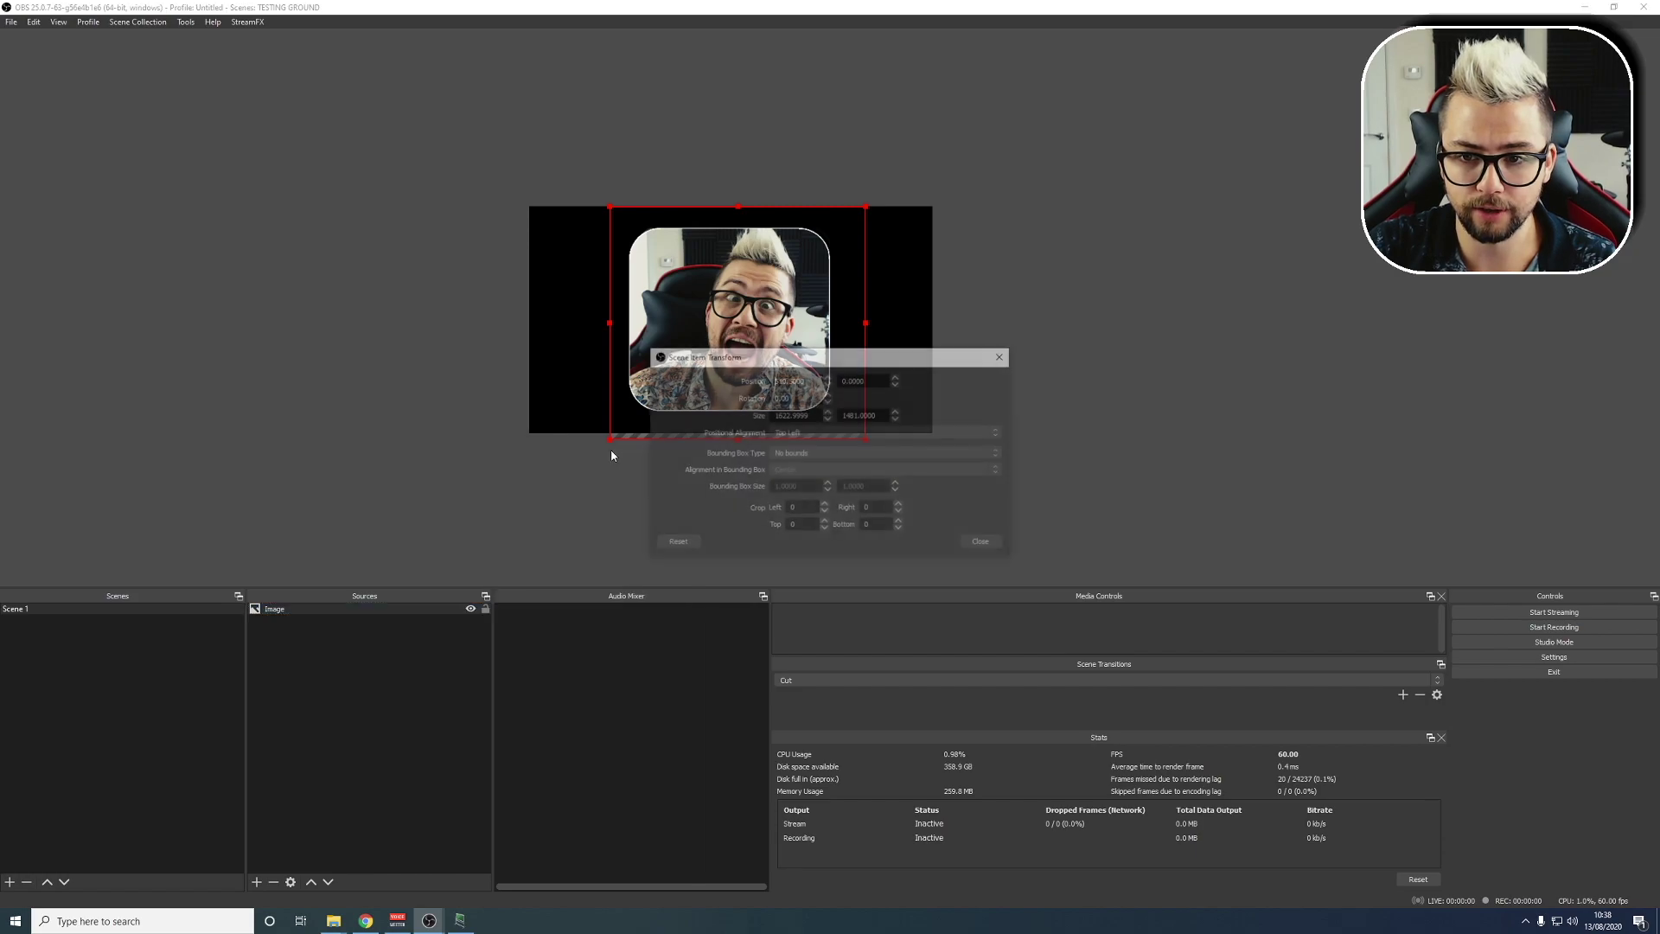
{"action": "left_click_drag", "start_coordinate": [810, 365], "coordinate": [328, 420]}
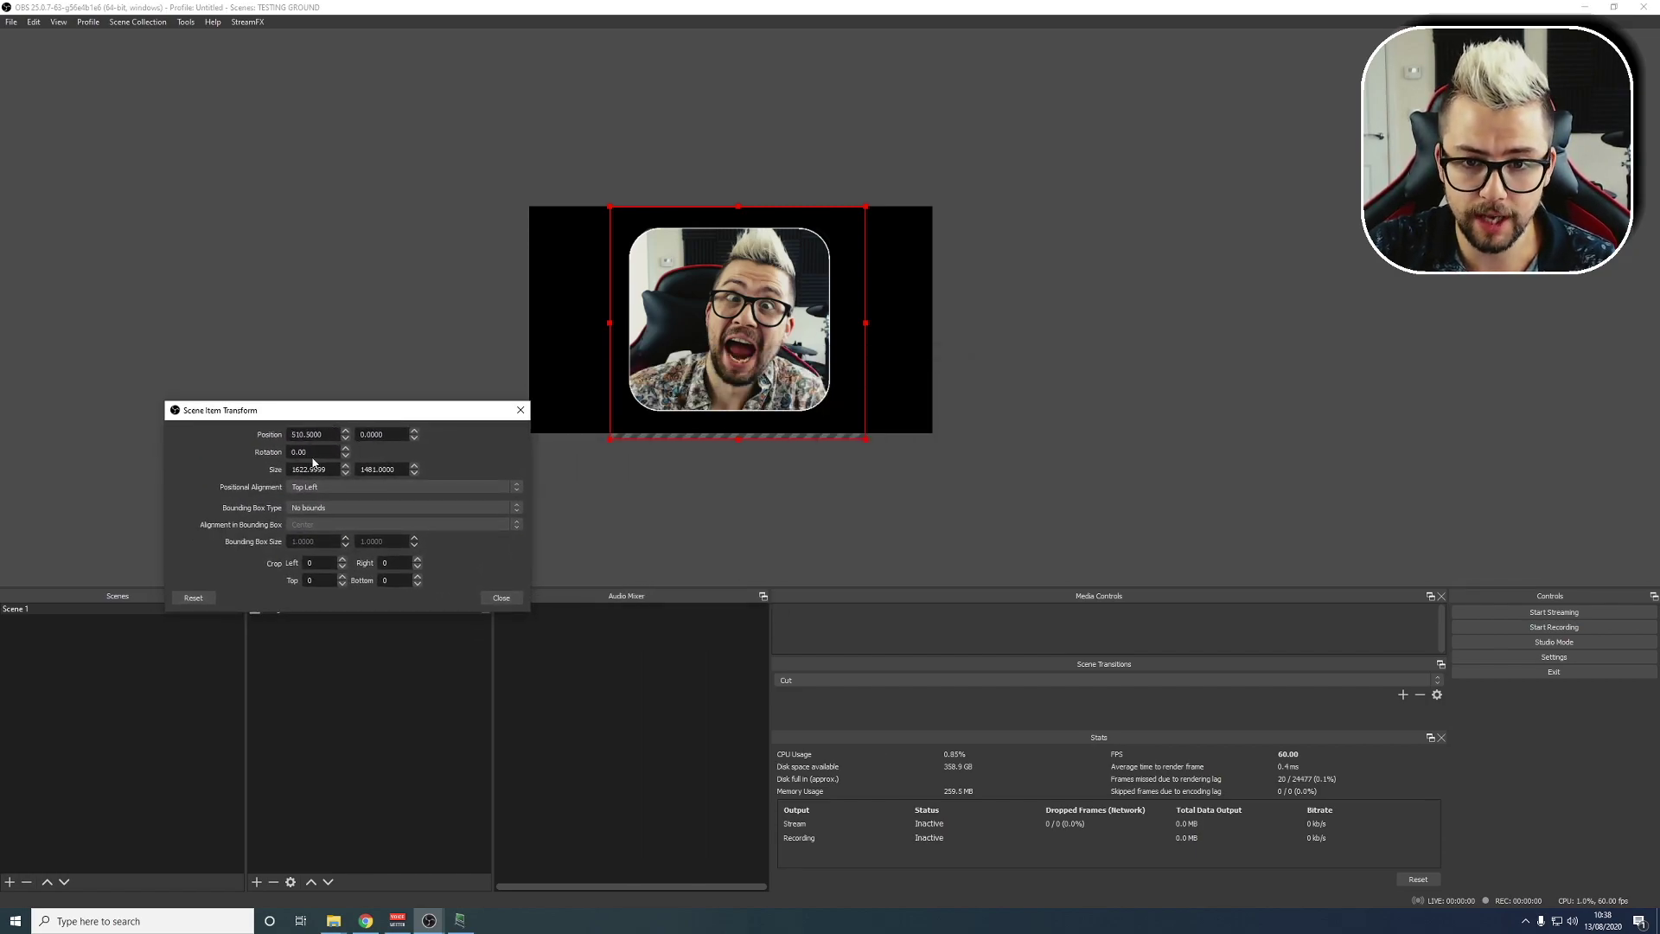
- Nudge the Rotation up, try 111, then set Rotation to 45 degrees
{"action": "left_click", "coordinate": [345, 448]}
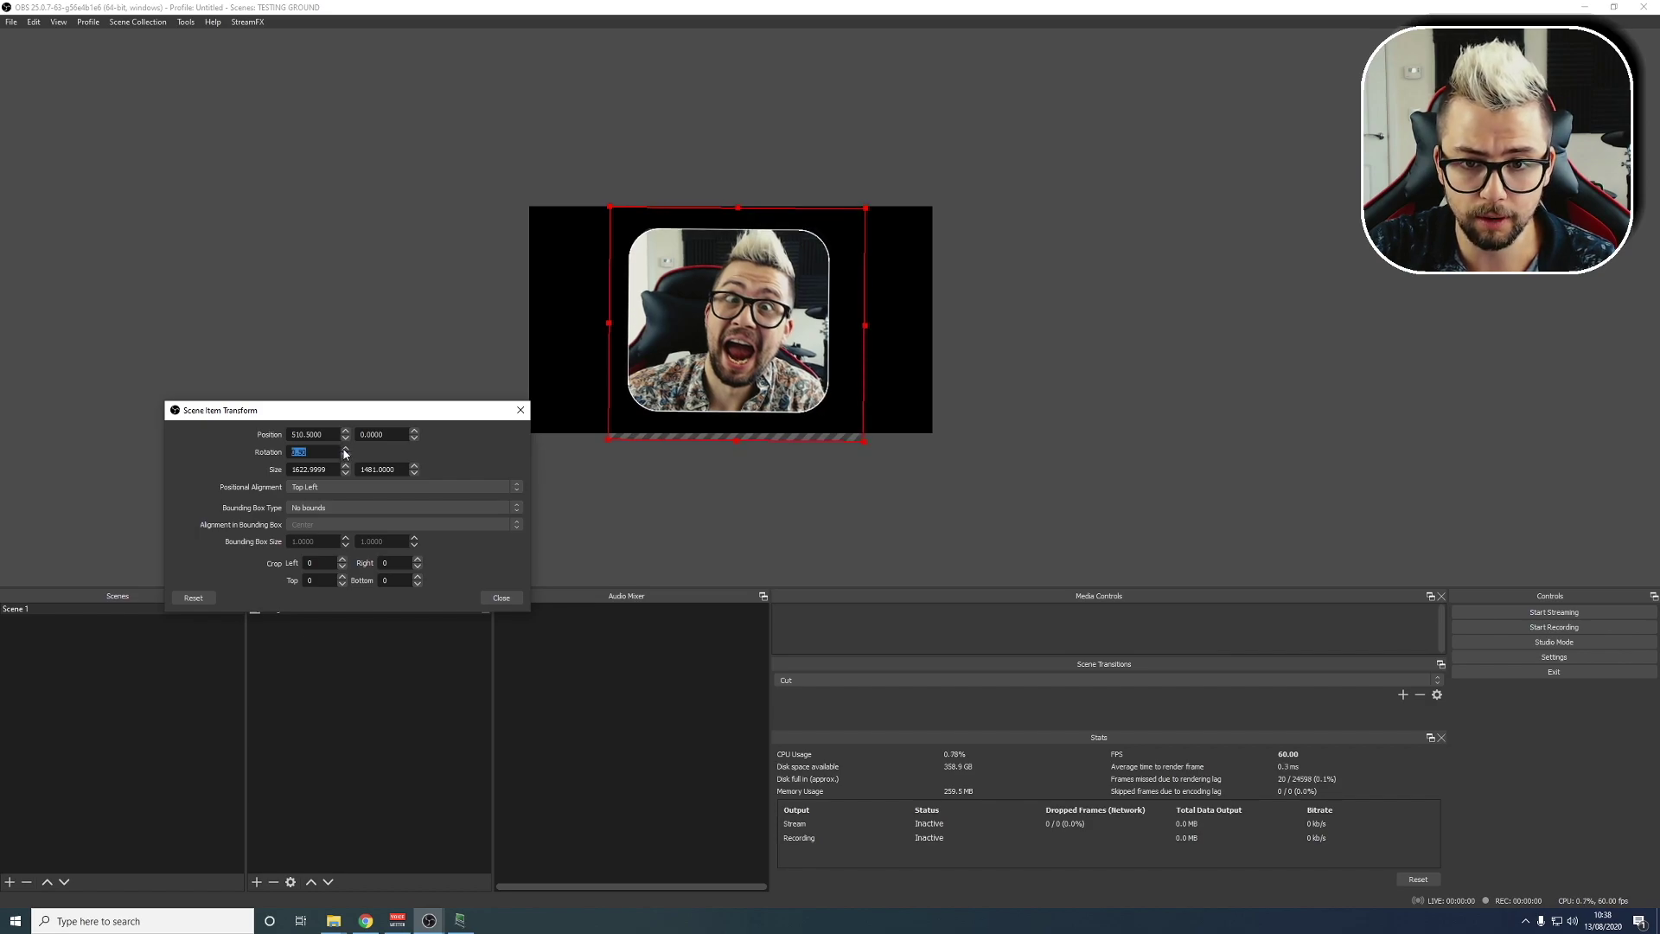
{"action": "left_click", "coordinate": [345, 448]}
{"action": "left_click", "coordinate": [345, 448]}
{"action": "left_click", "coordinate": [345, 448]}
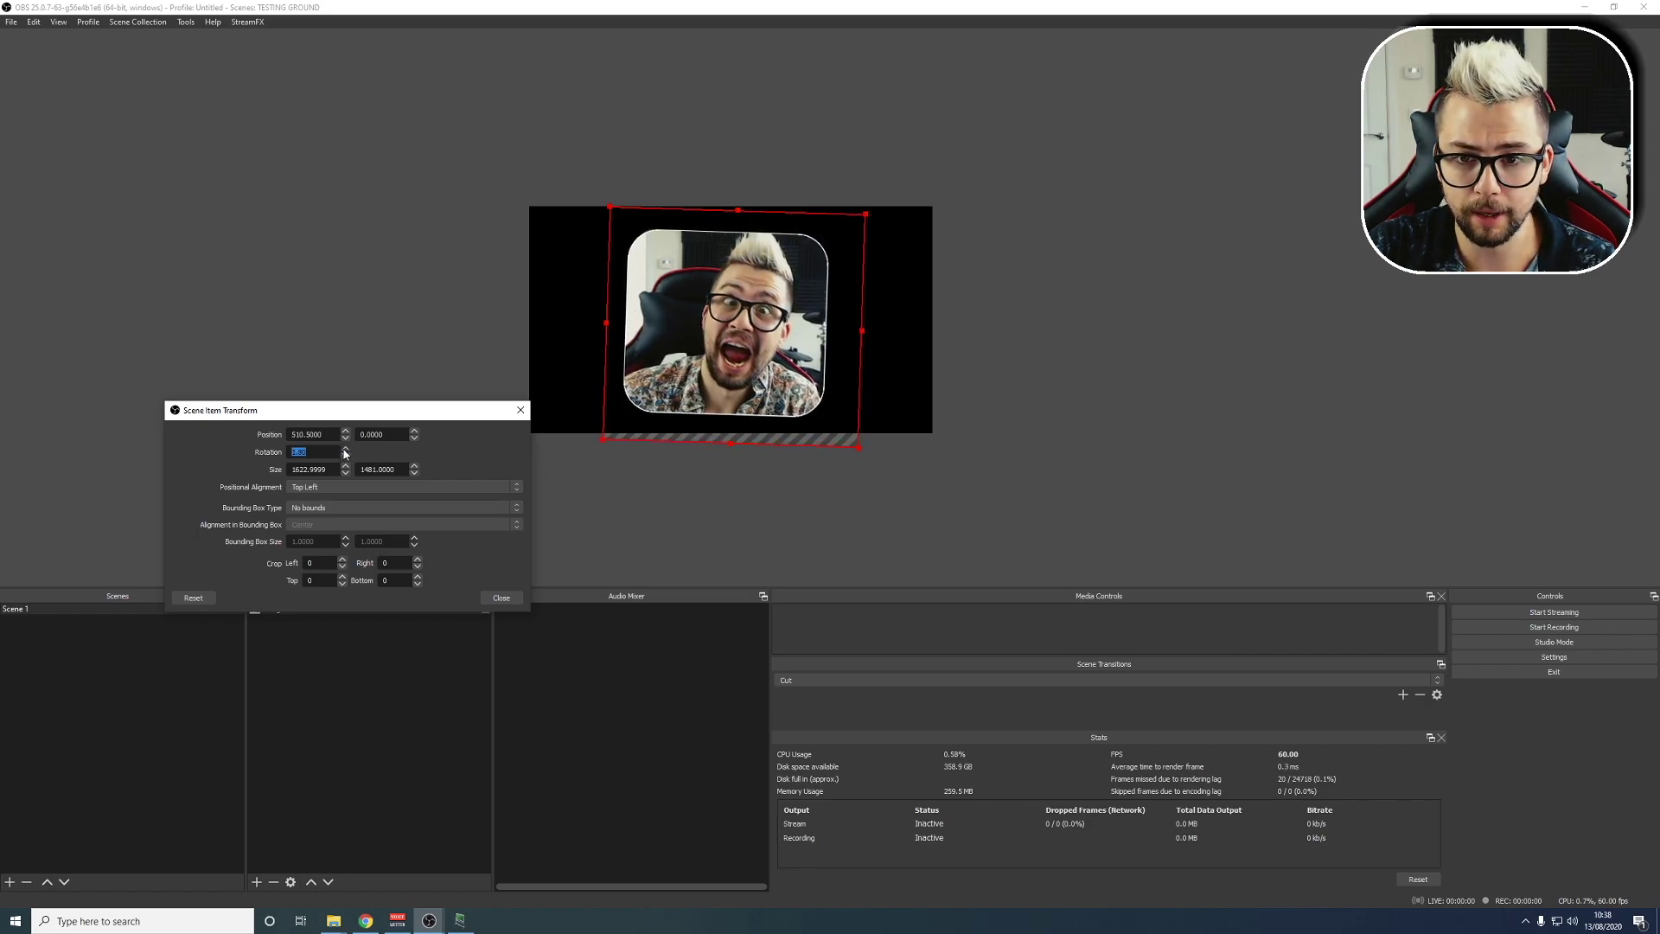
{"action": "left_click", "coordinate": [345, 448]}
{"action": "left_click", "coordinate": [346, 448]}
{"action": "left_click", "coordinate": [345, 448]}
{"action": "left_click", "coordinate": [345, 448]}
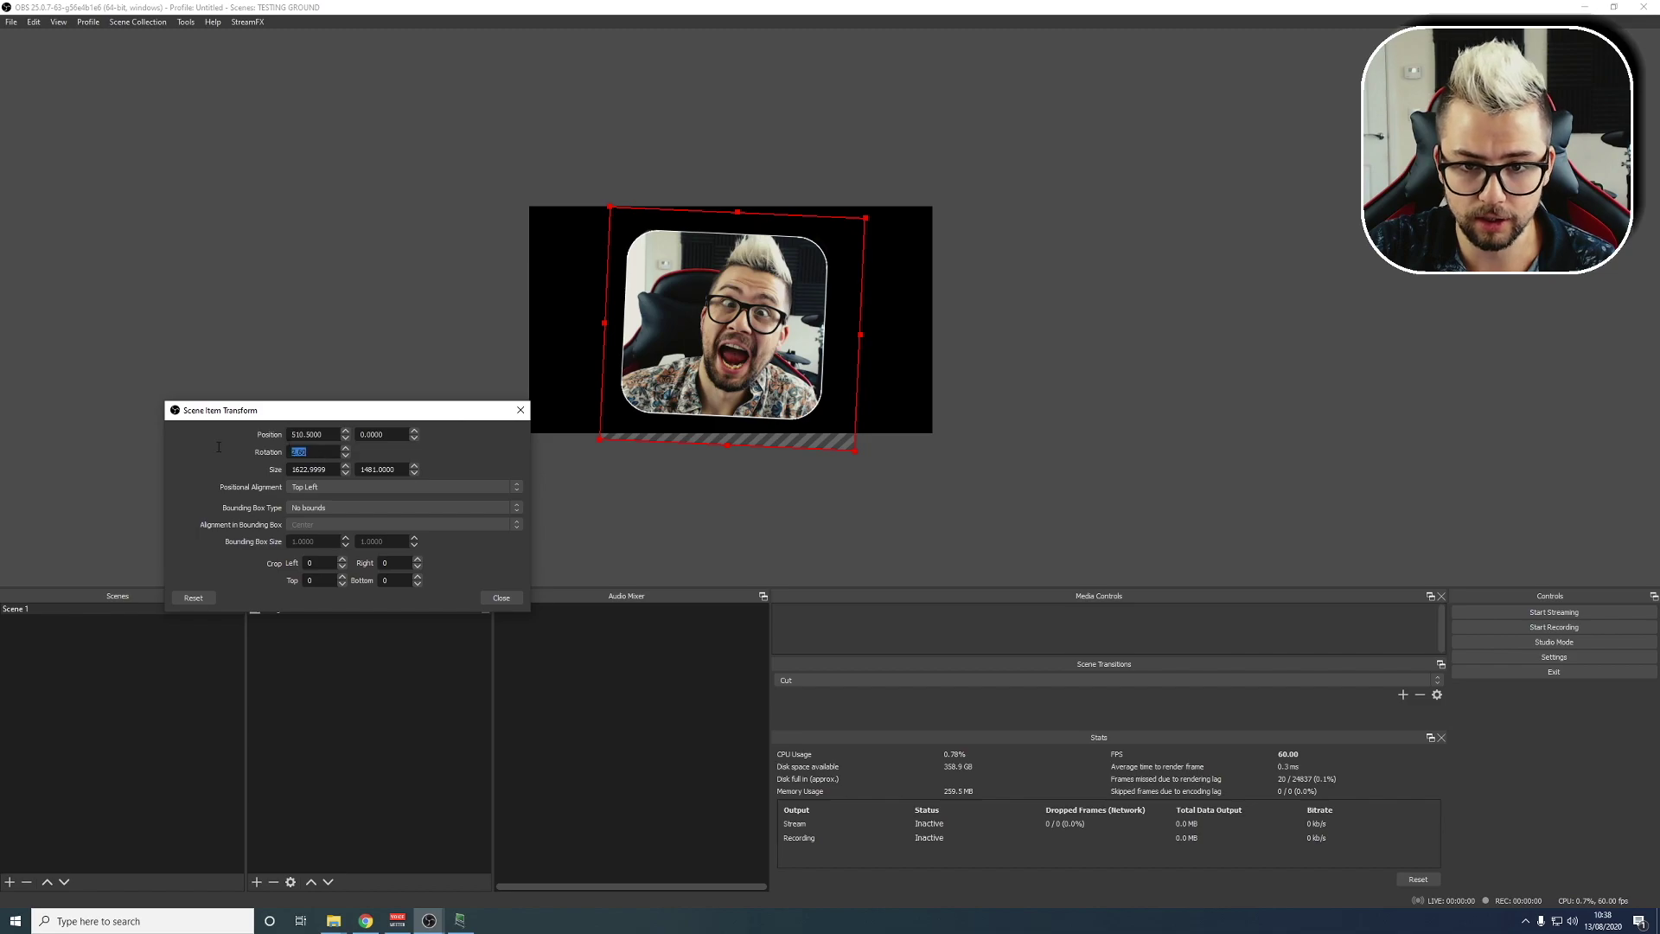
{"action": "type", "text": "111"}
{"action": "left_click_drag", "start_coordinate": [471, 270], "coordinate": [546, 312]}
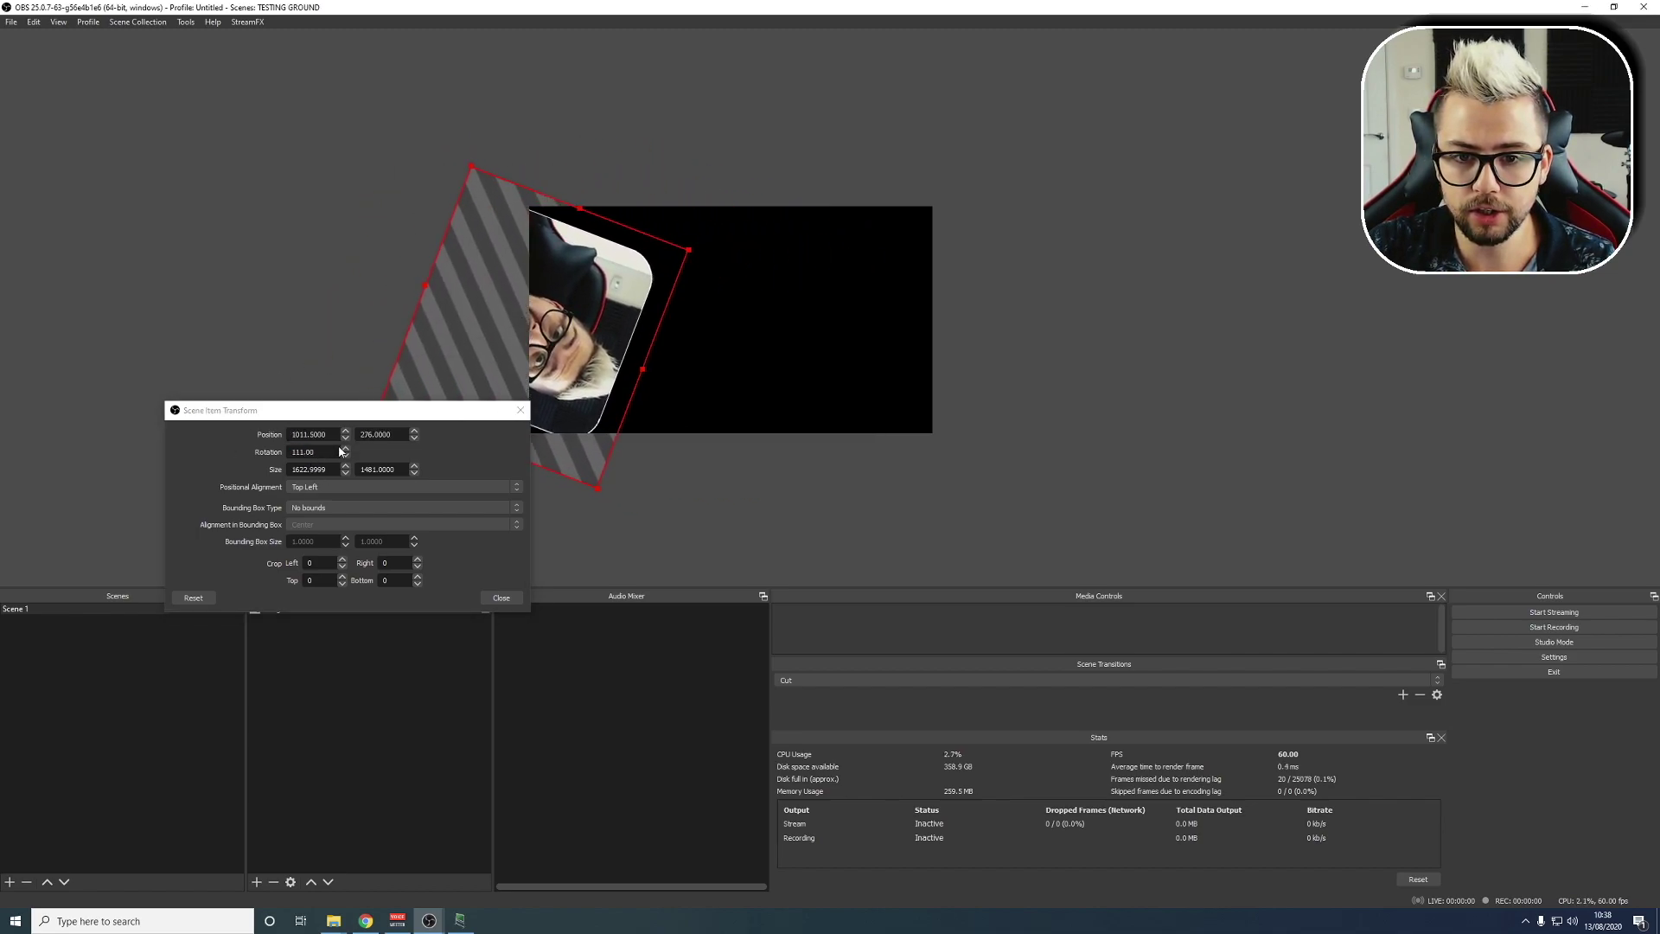
{"action": "left_click_drag", "start_coordinate": [337, 451], "coordinate": [143, 437]}
{"action": "type", "text": "45"}
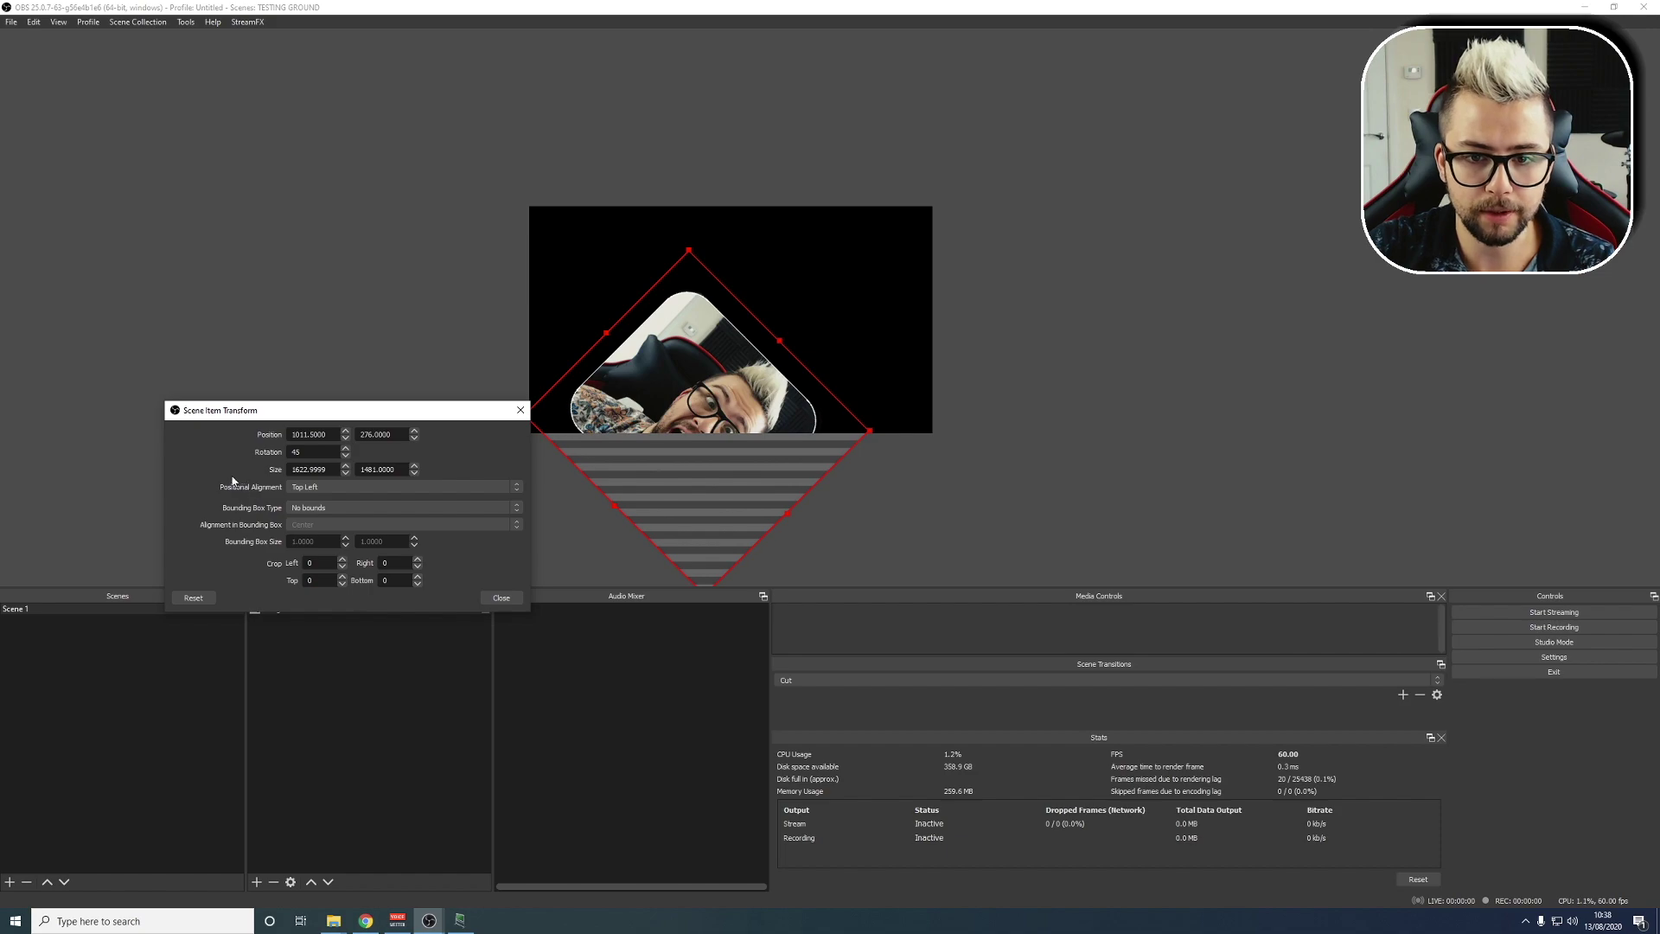
- Set Positional Alignment to Center and drag the image to the canvas centre
{"action": "left_click", "coordinate": [316, 488]}
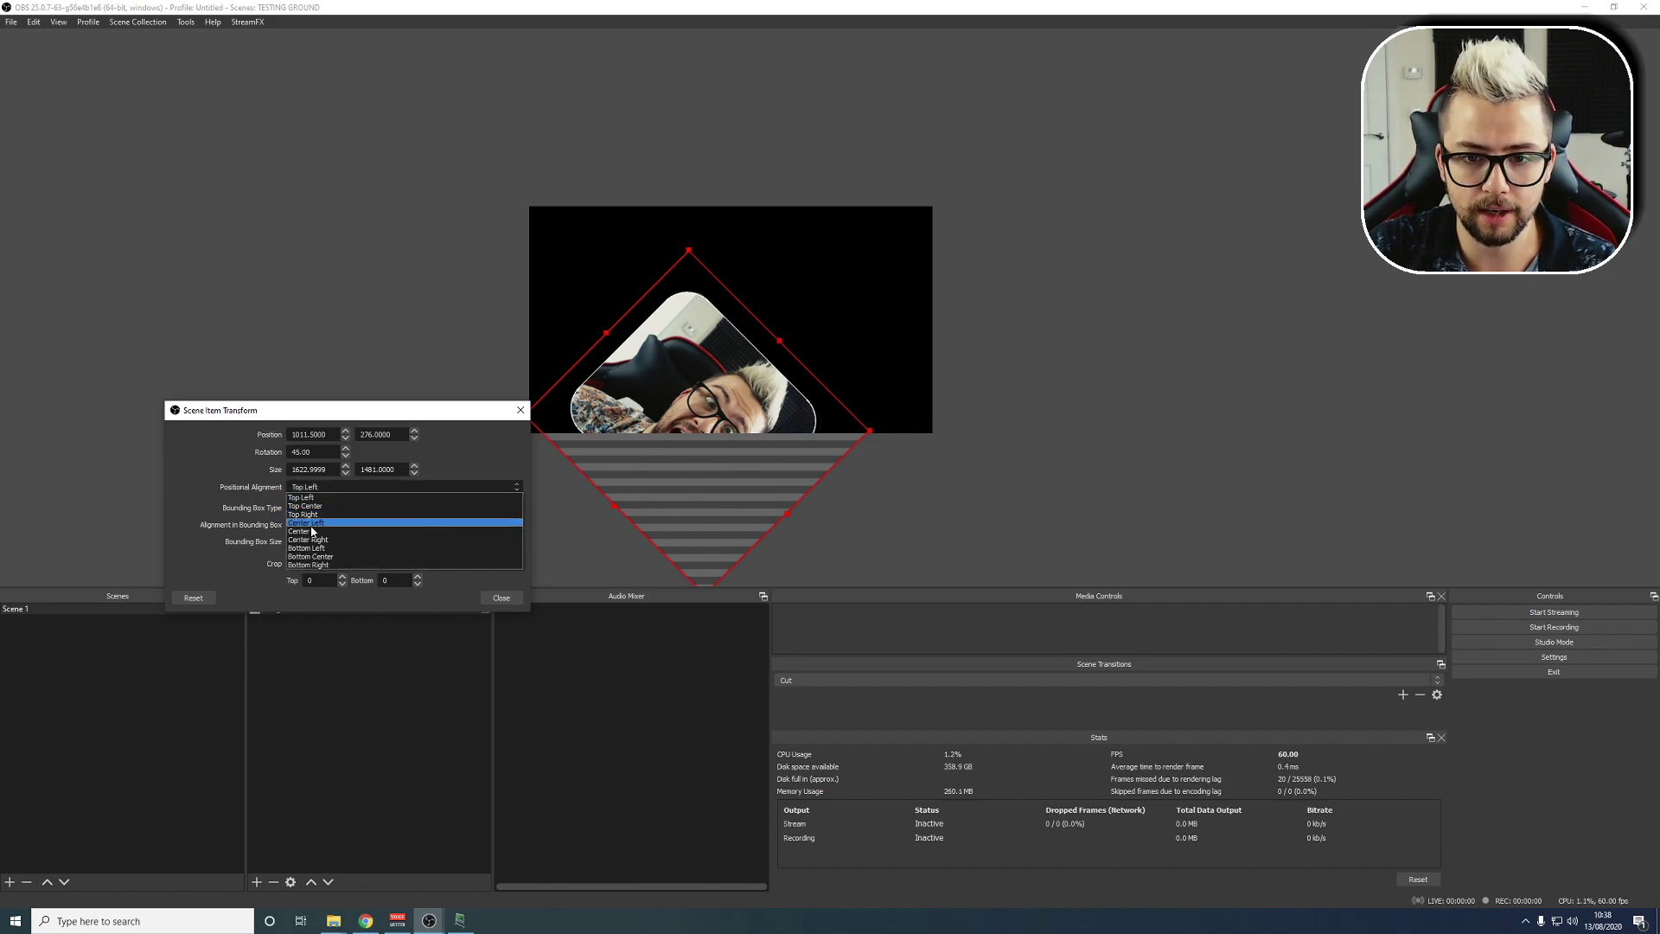
{"action": "left_click", "coordinate": [312, 531]}
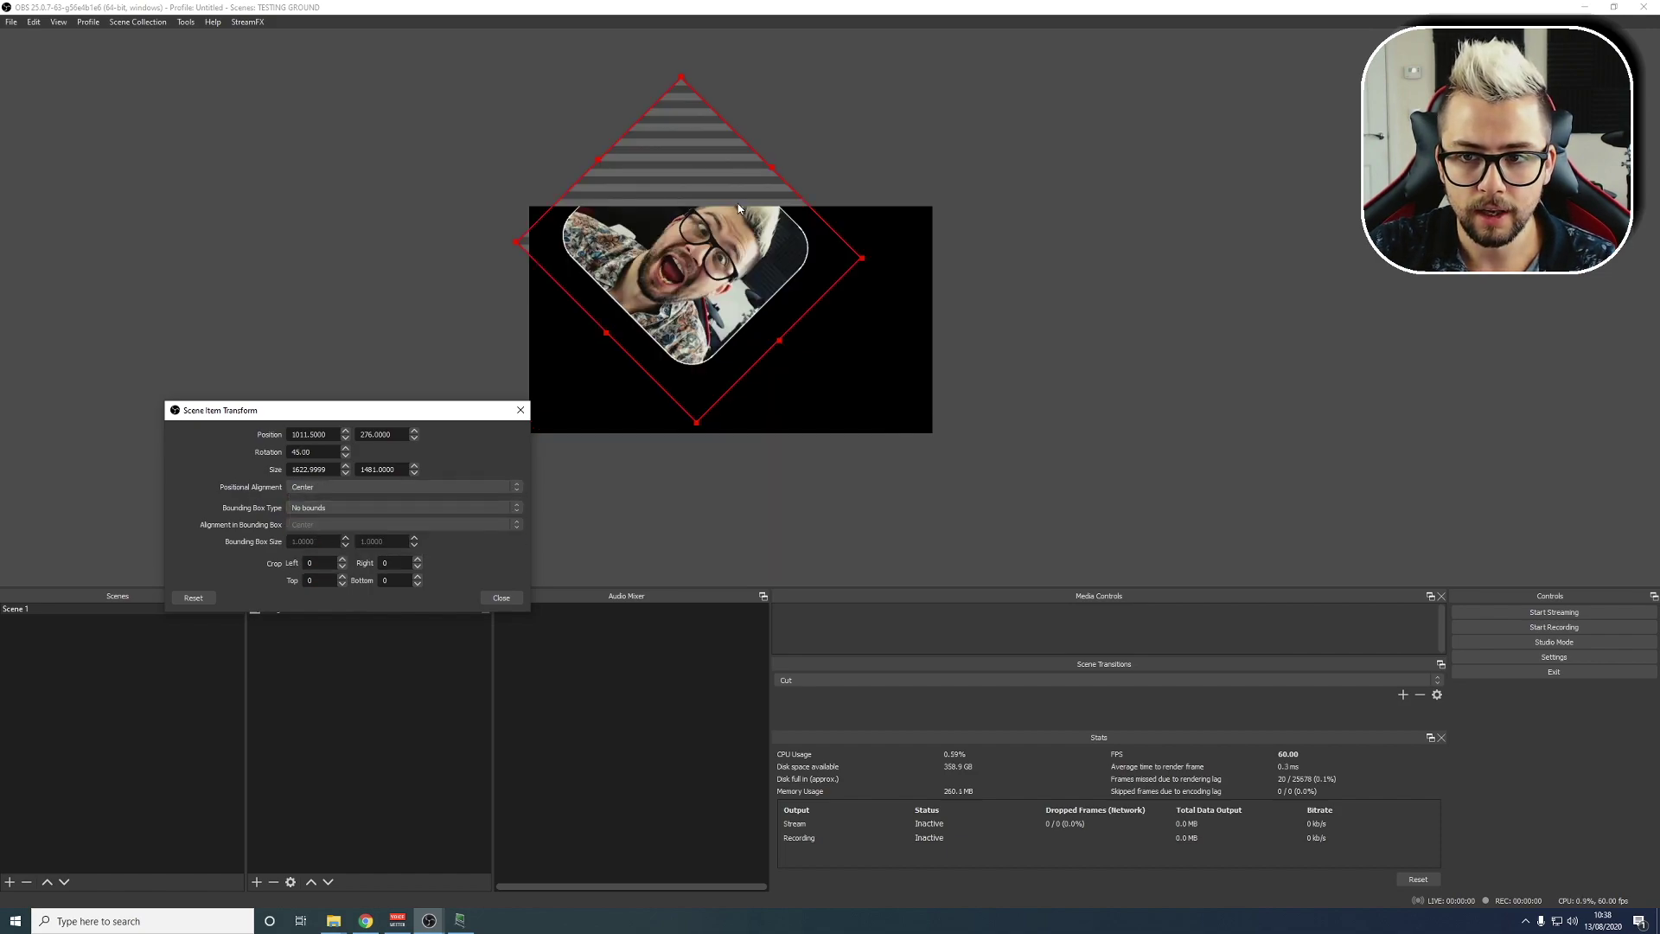
{"action": "left_click_drag", "start_coordinate": [739, 204], "coordinate": [664, 349]}
- Try Rotation values of 100, 50 and 360, clearing each one
{"action": "left_click", "coordinate": [321, 454]}
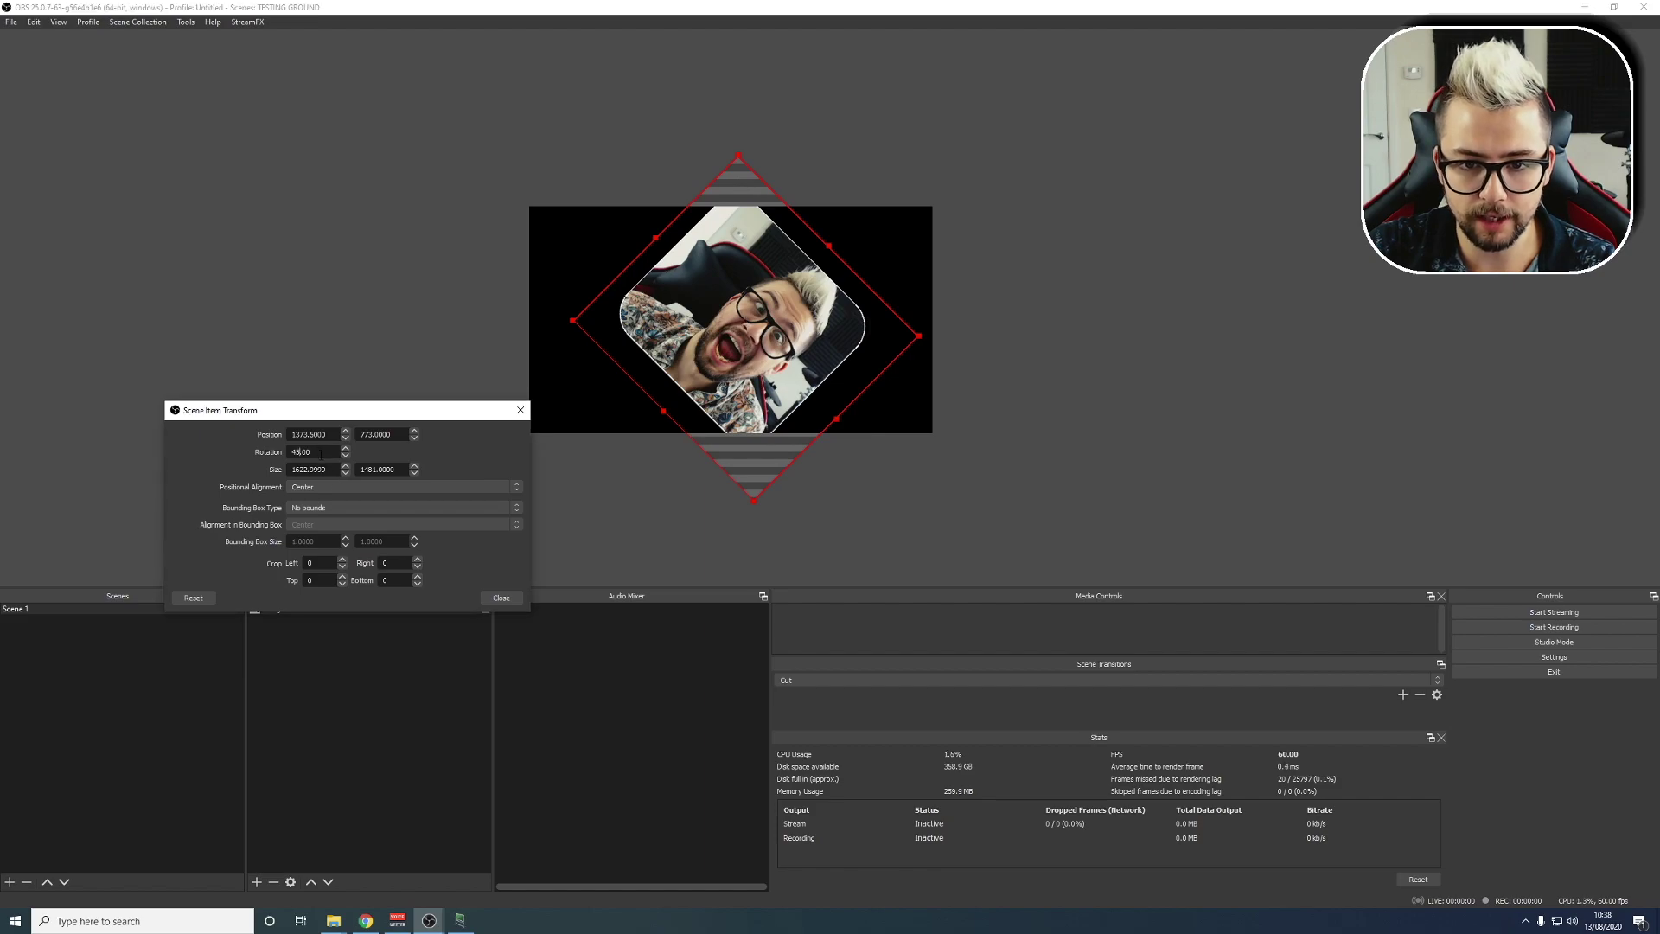
{"action": "type", "text": "100"}
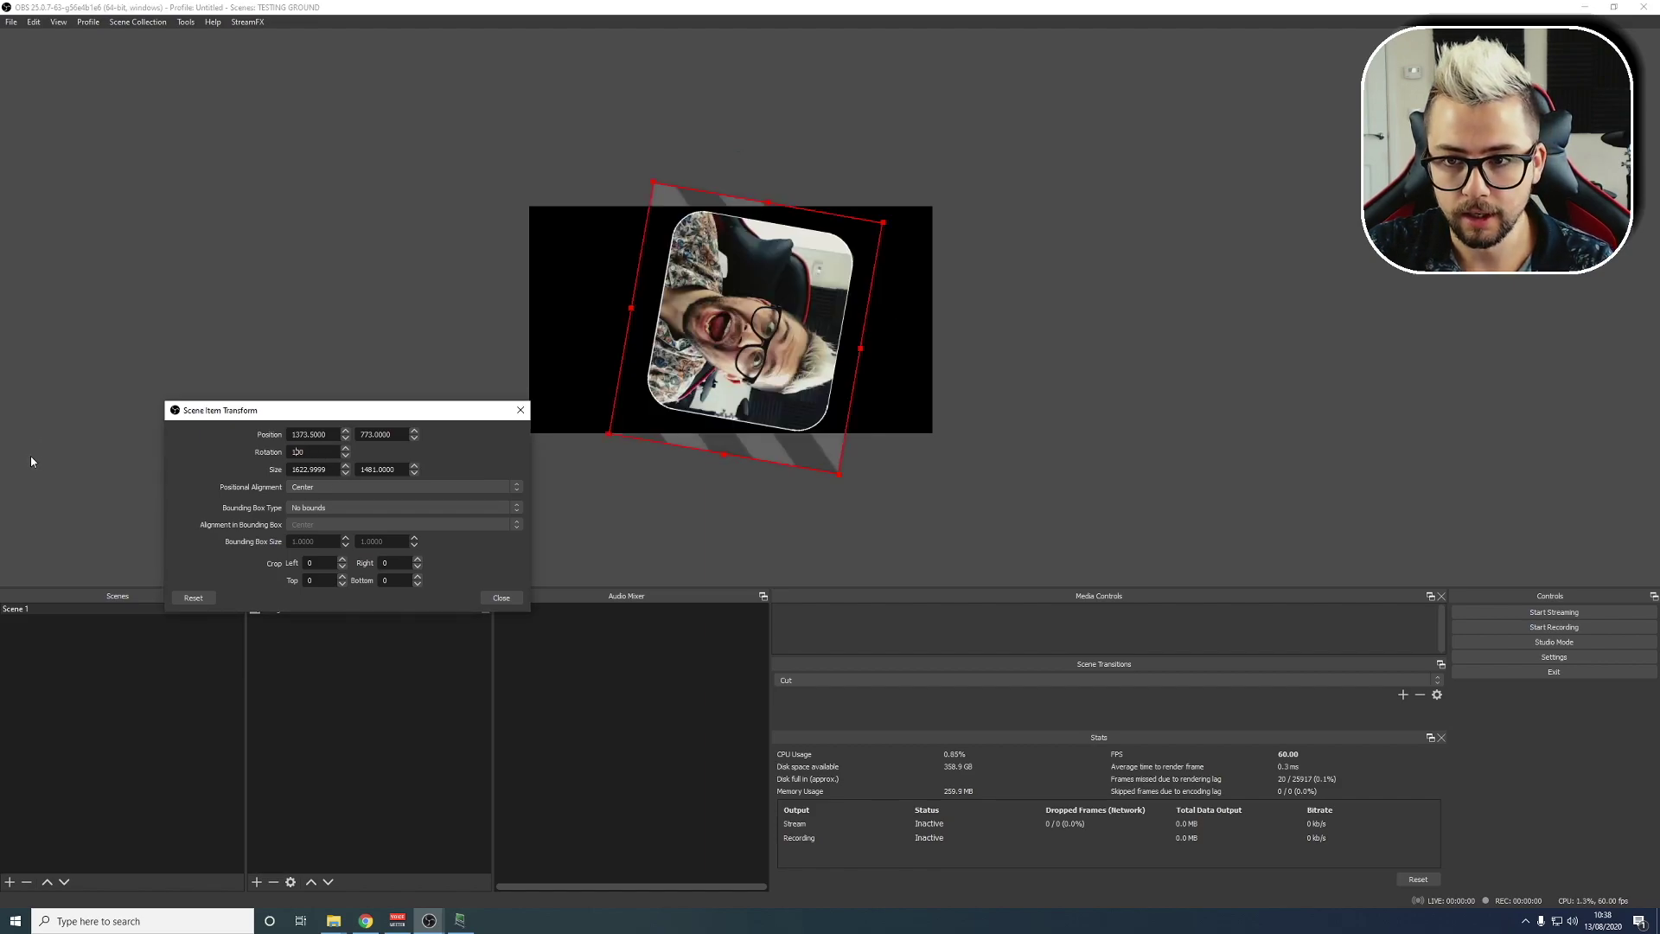
{"action": "key", "text": "BackSpace"}
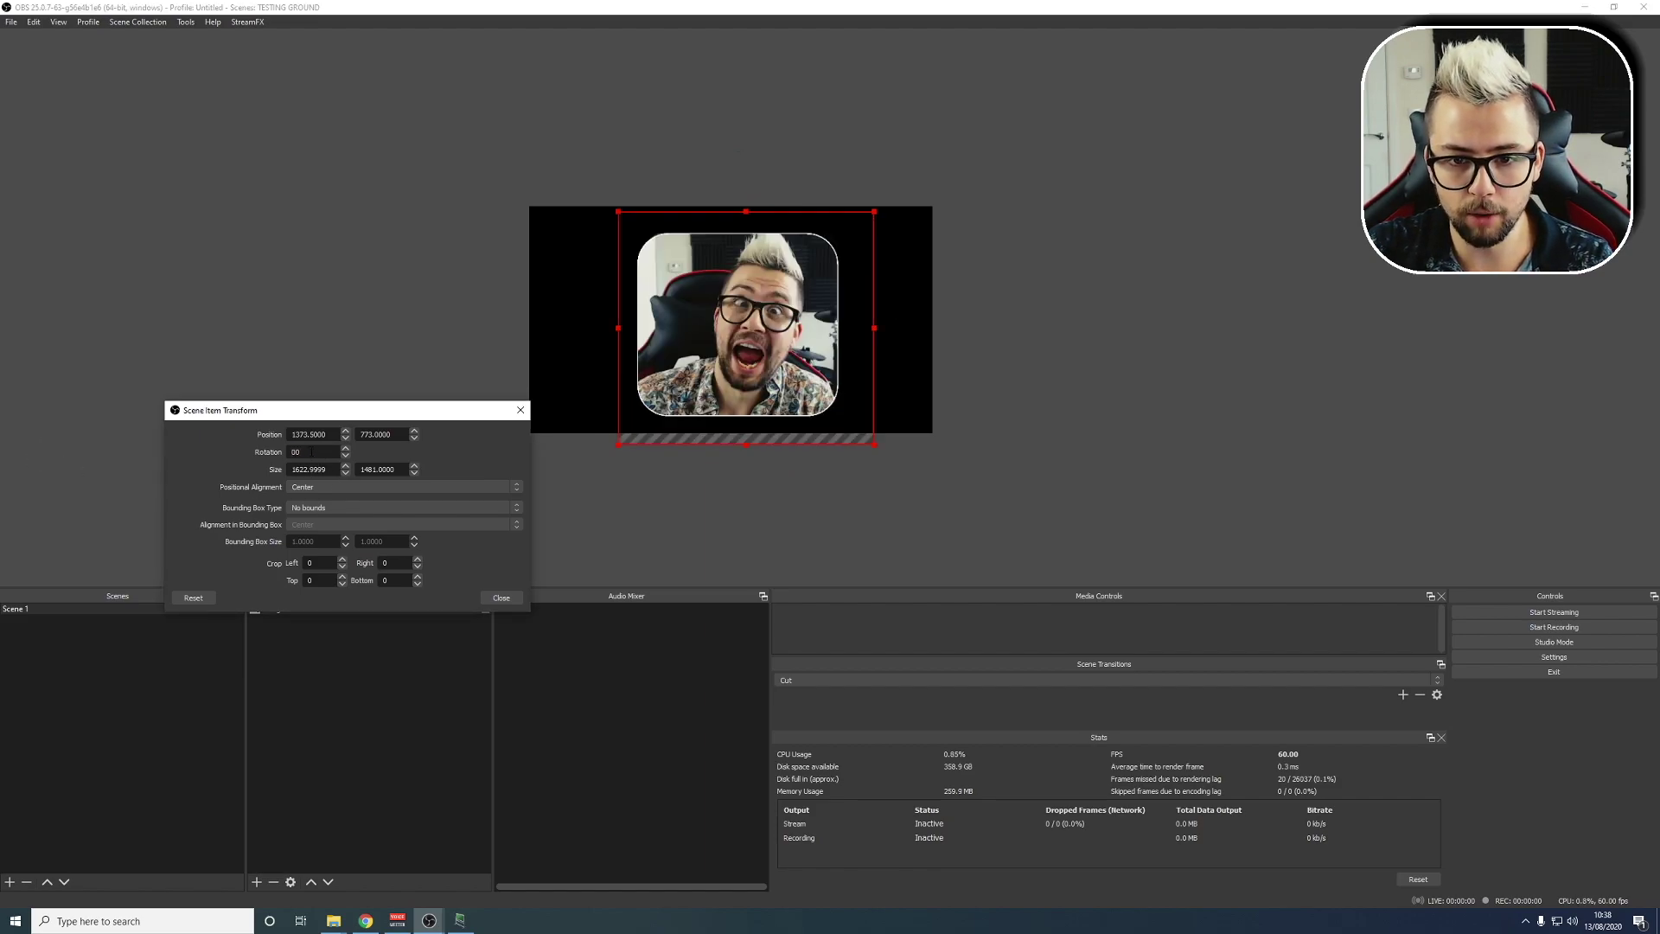
{"action": "type", "text": "50"}
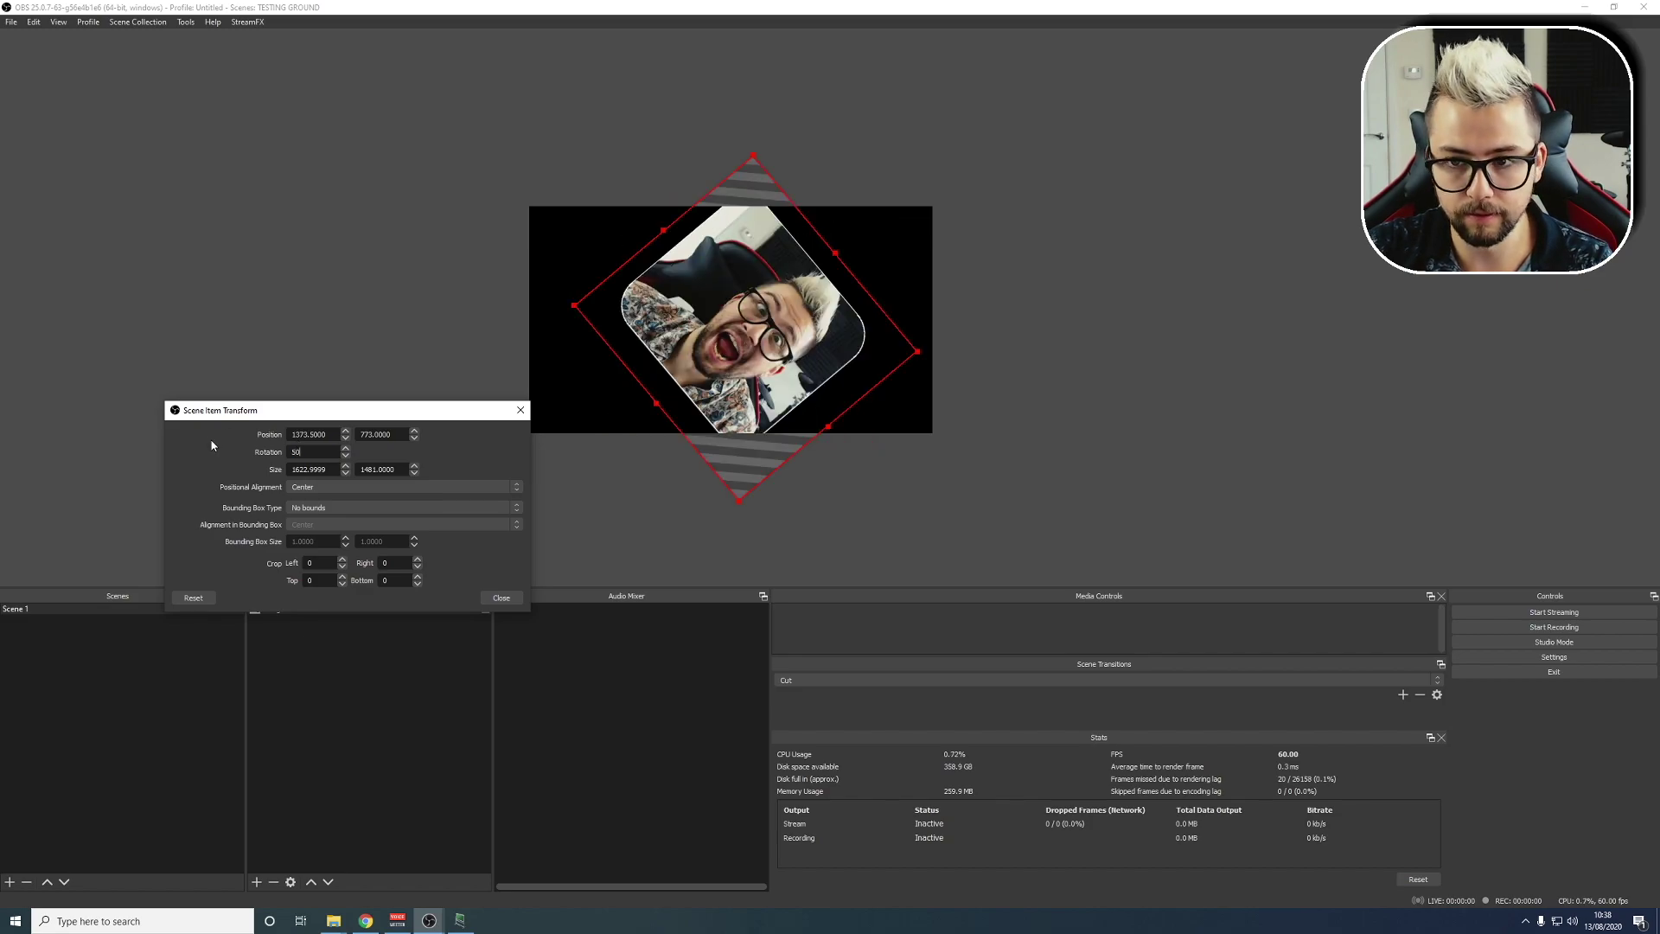
{"action": "key", "text": "BackSpace"}
{"action": "key", "text": "BackSpace"}
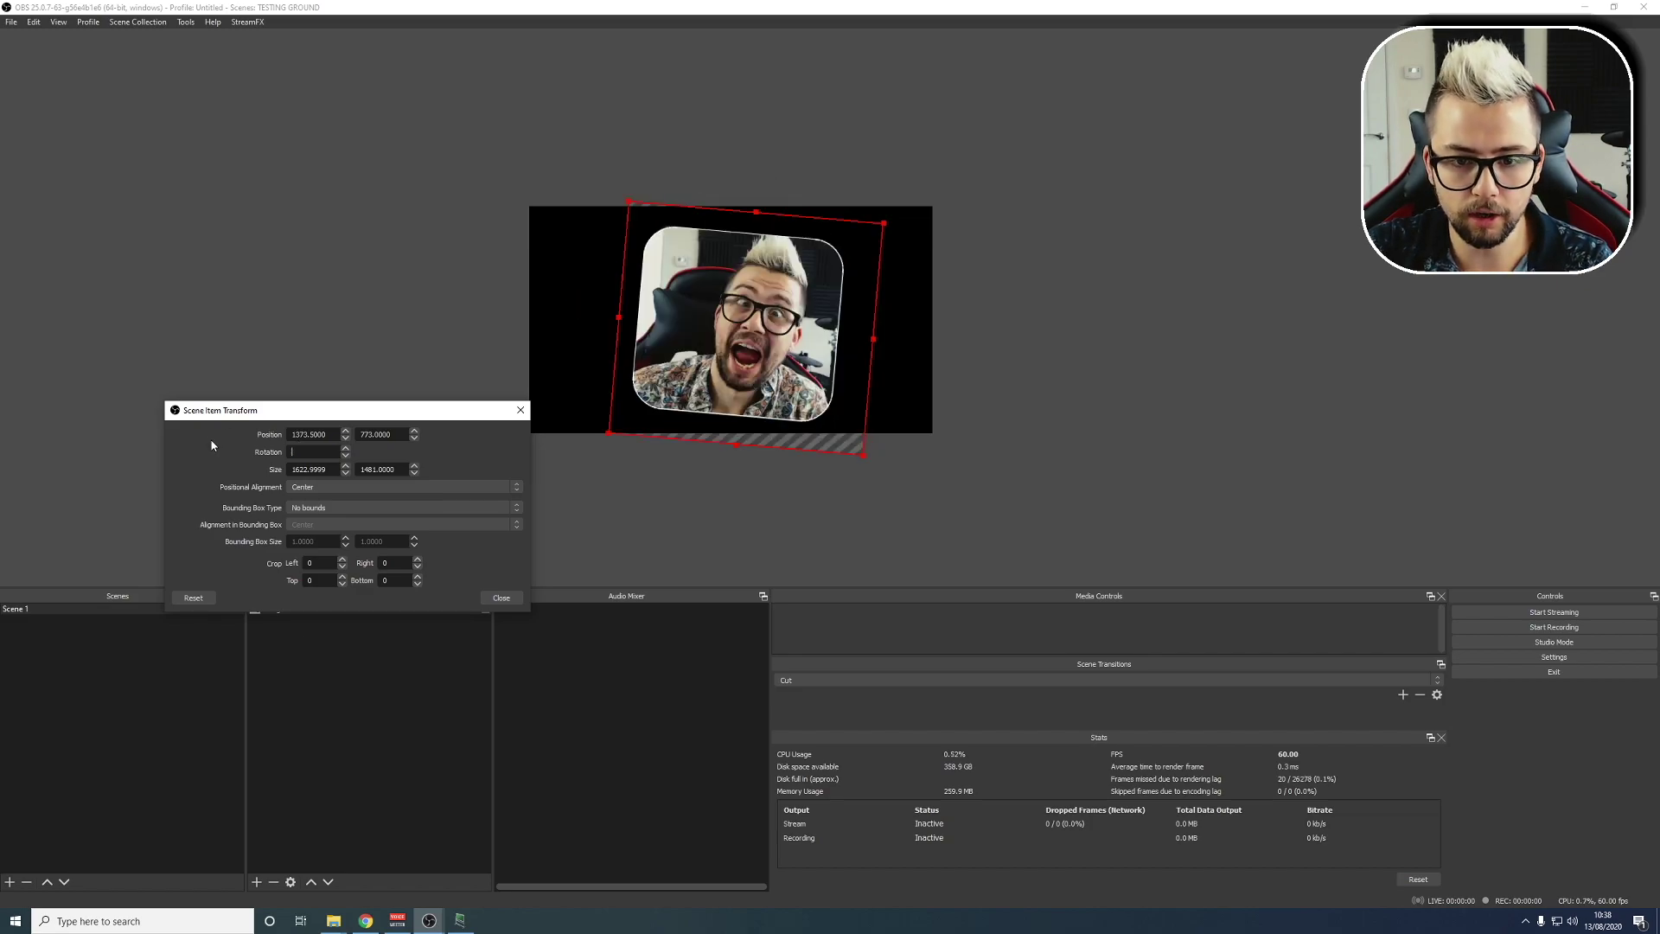
{"action": "type", "text": "36"}
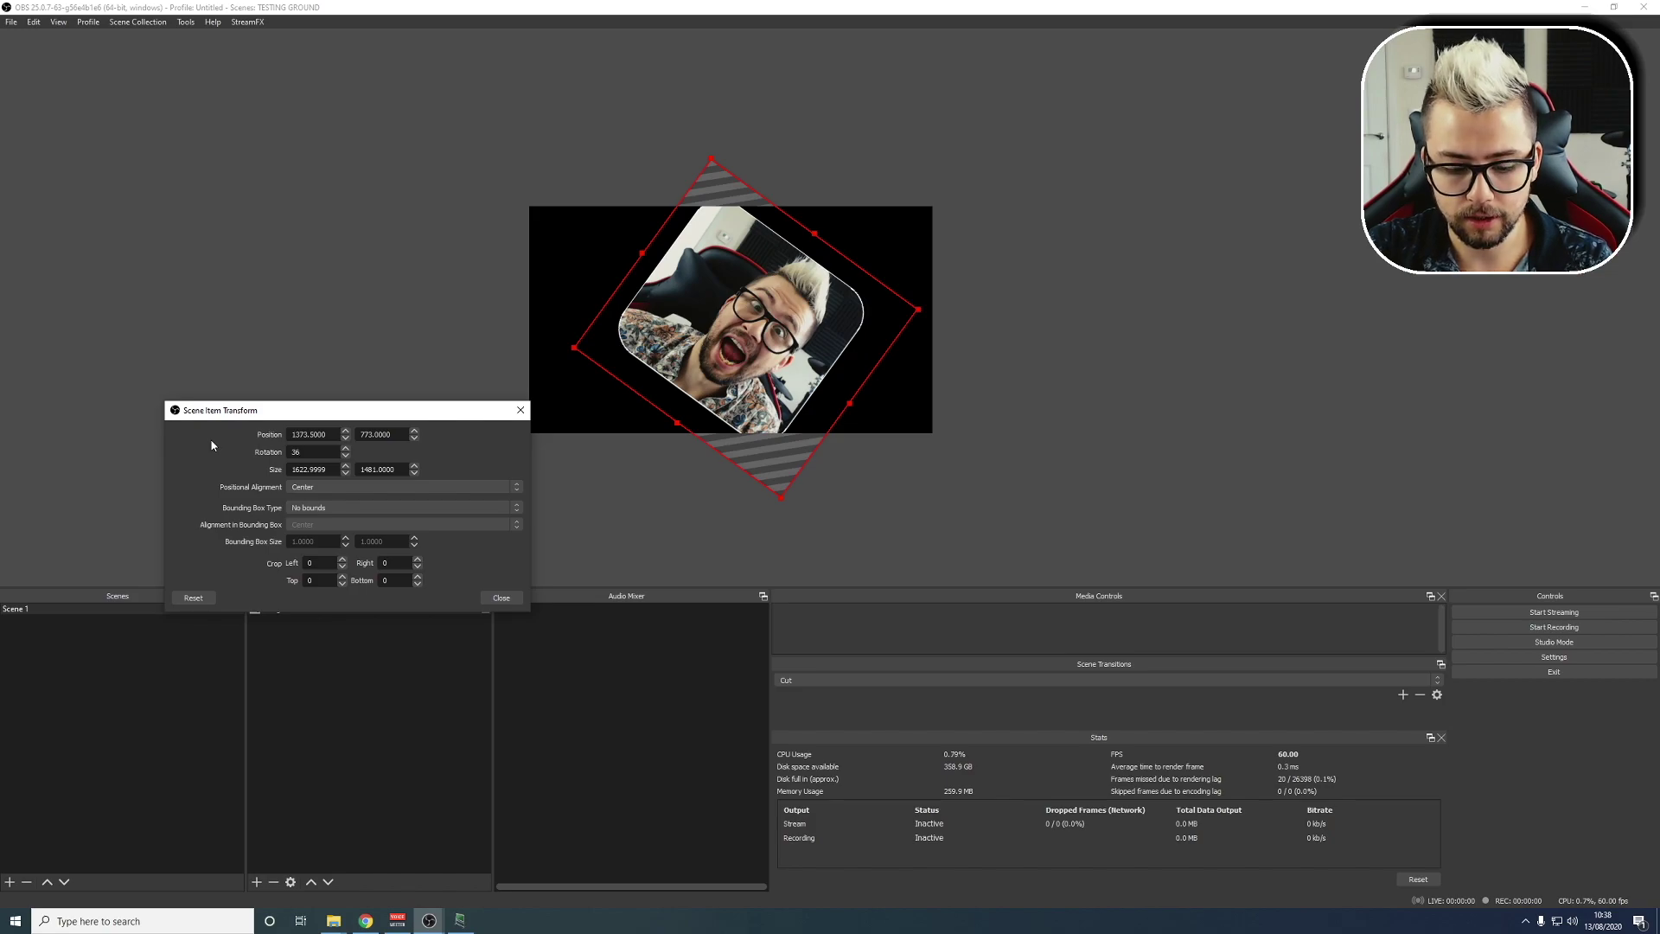
{"action": "type", "text": "0"}
{"action": "key", "text": "BackSpace"}
{"action": "key", "text": "BackSpace"}
{"action": "key", "text": "BackSpace"}
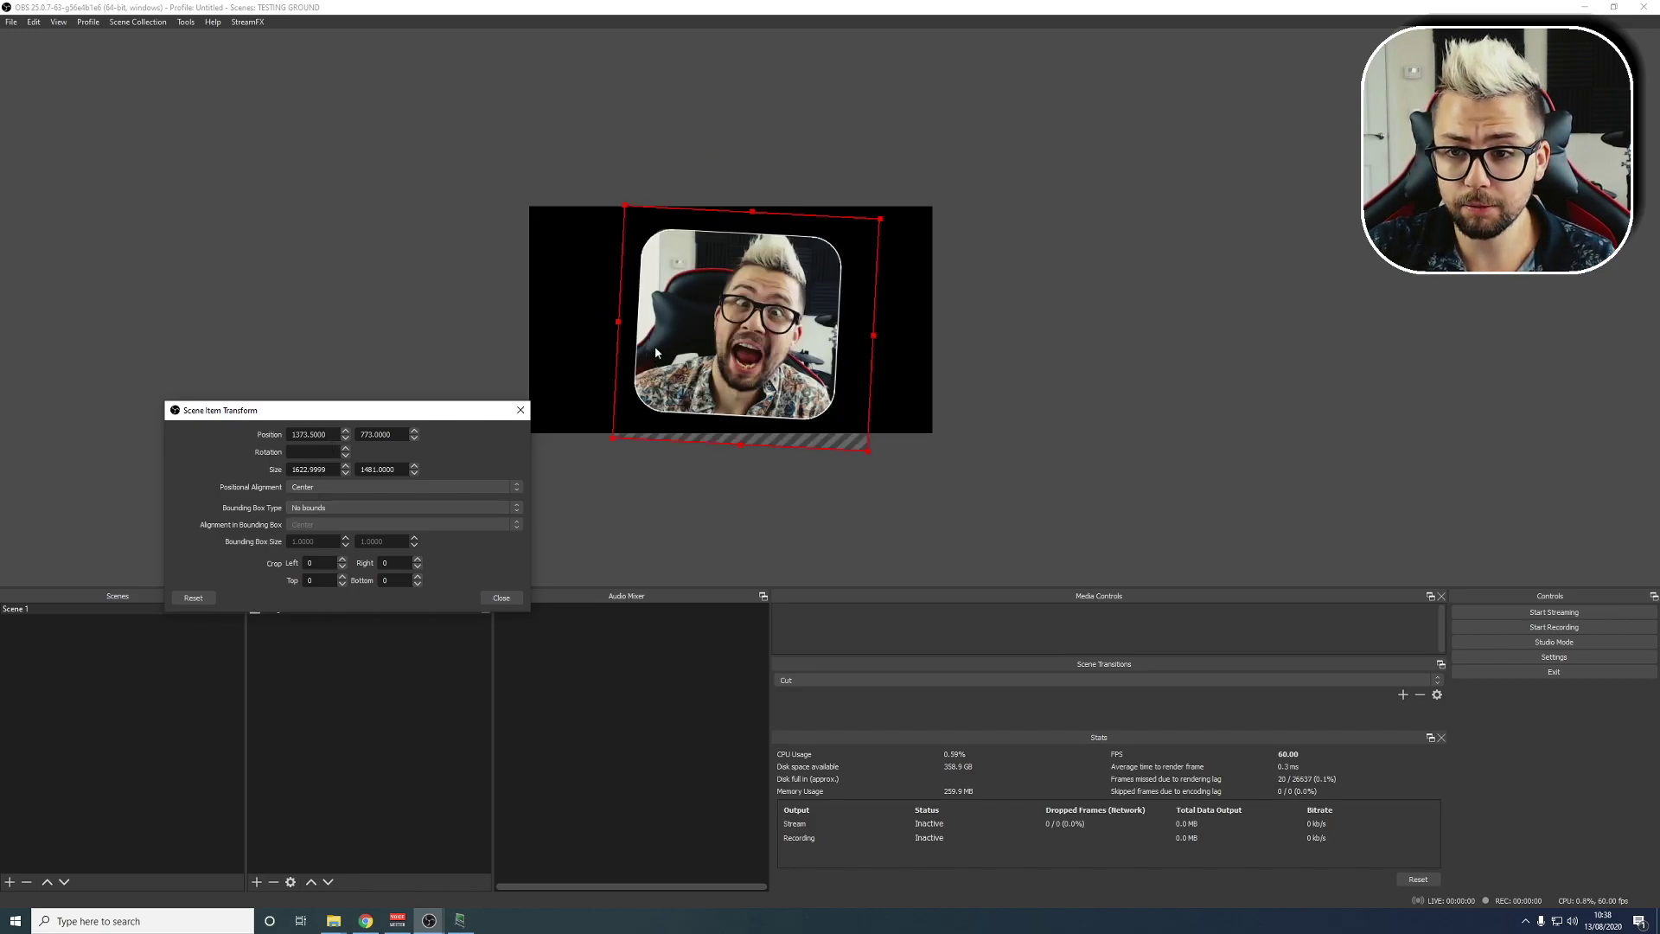
- Give the image a slight clockwise tilt and shift it right, past the canvas edge
{"action": "left_click", "coordinate": [345, 449]}
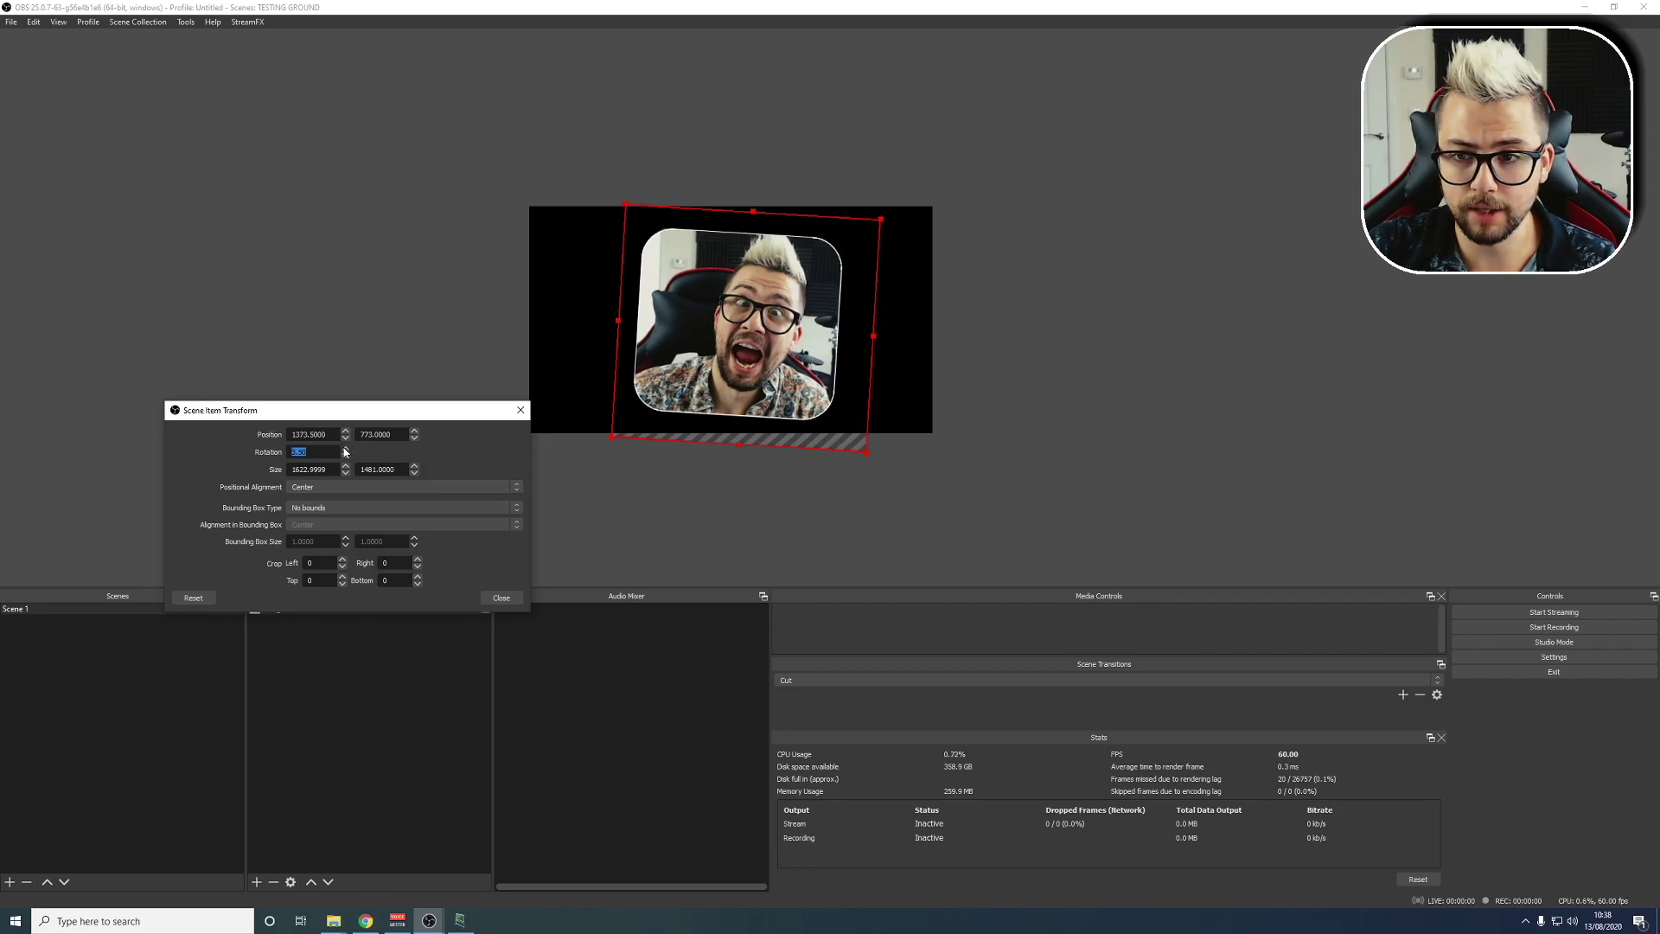
{"action": "left_click", "coordinate": [345, 448]}
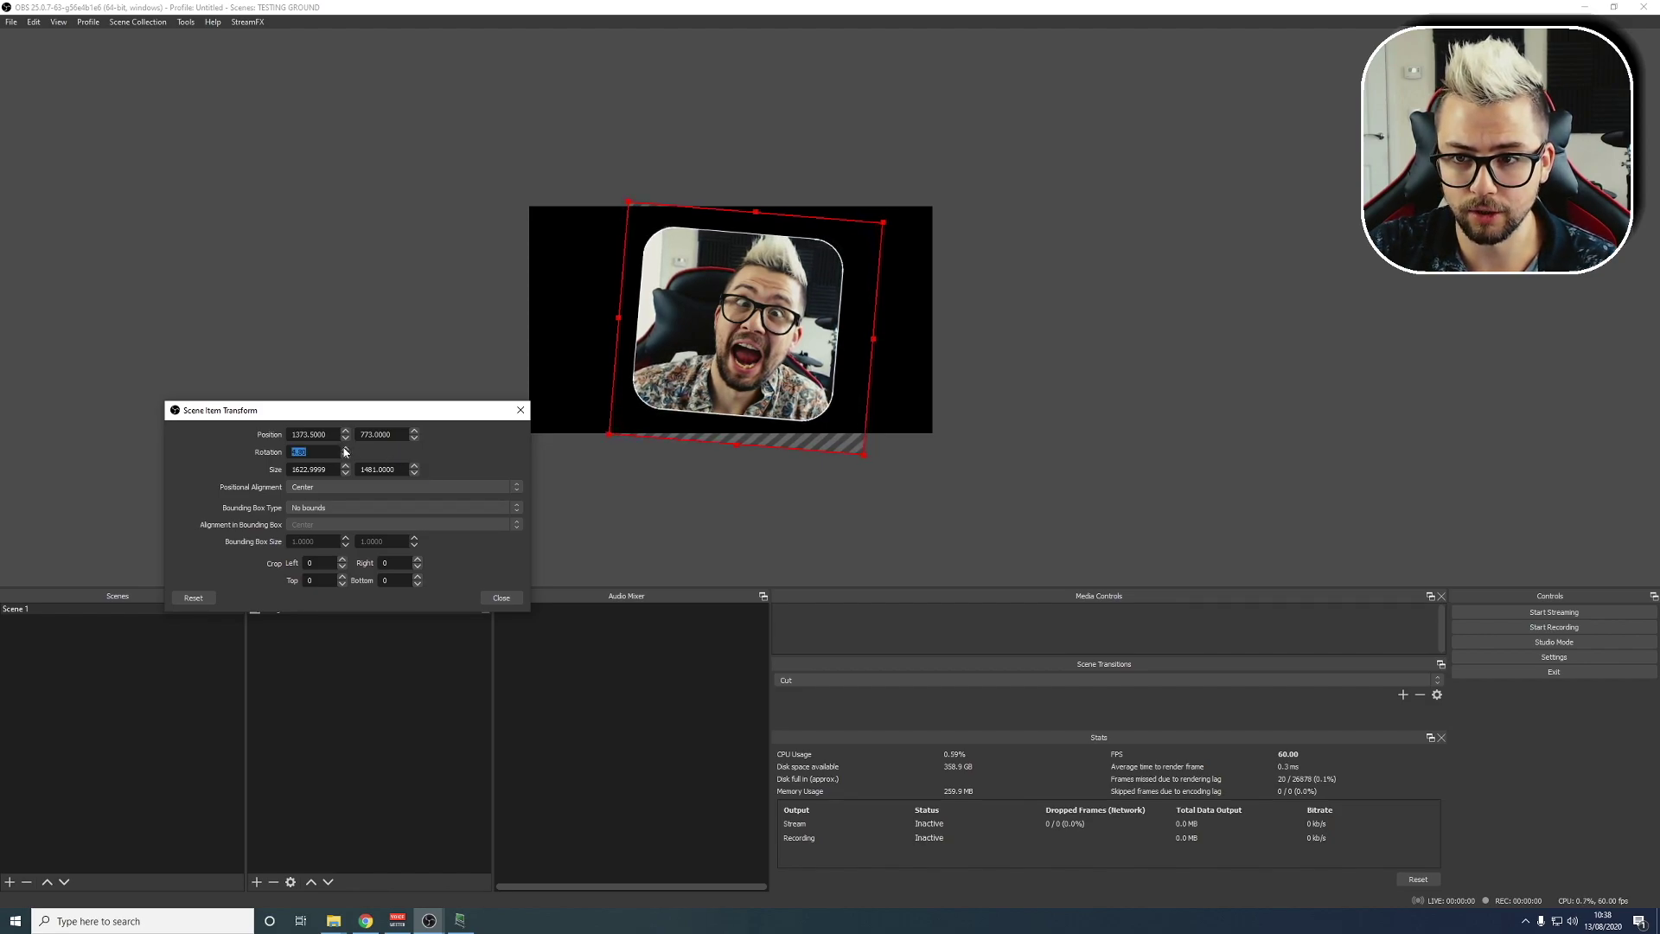
{"action": "left_click_drag", "start_coordinate": [713, 344], "coordinate": [820, 365]}
- Close the Scene Item Transform dialog
{"action": "left_click", "coordinate": [514, 598]}
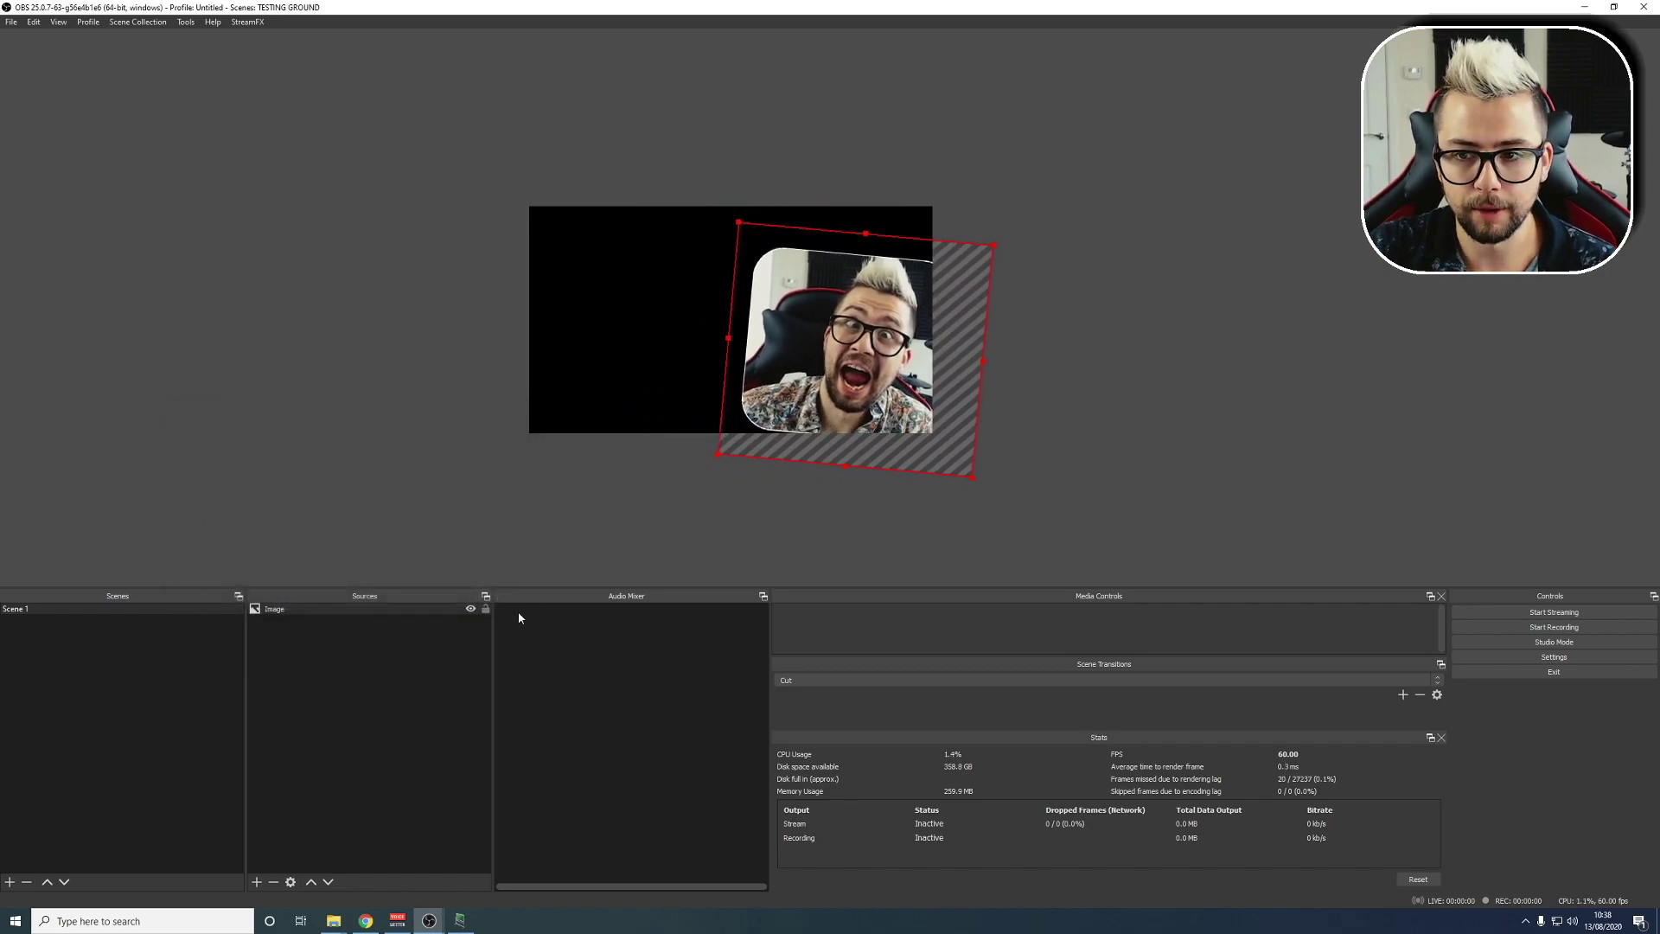